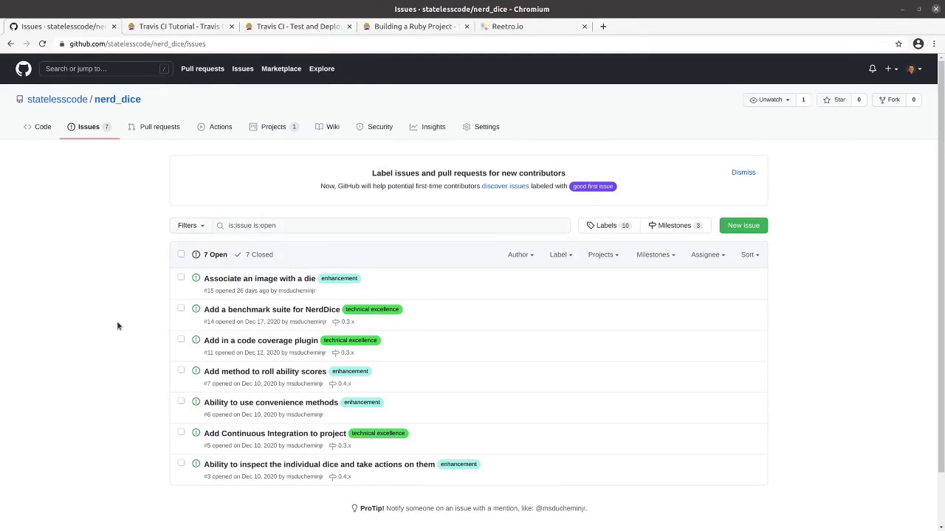
- Open the NerdDice Backlog project board of the nerd_dice repository
{"action": "scroll", "coordinate": [95, 292], "scroll_direction": "down", "scroll_amount": 1}
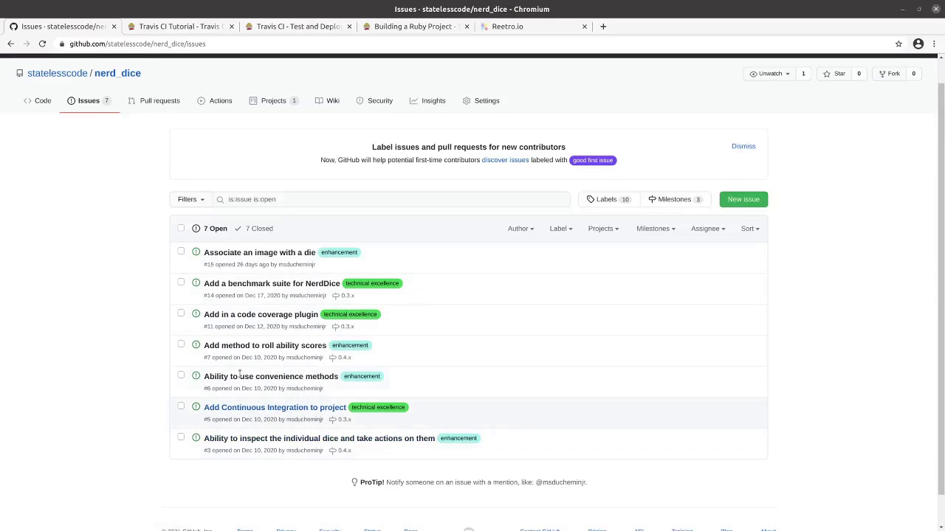
{"action": "scroll", "coordinate": [280, 317], "scroll_direction": "up", "scroll_amount": 1}
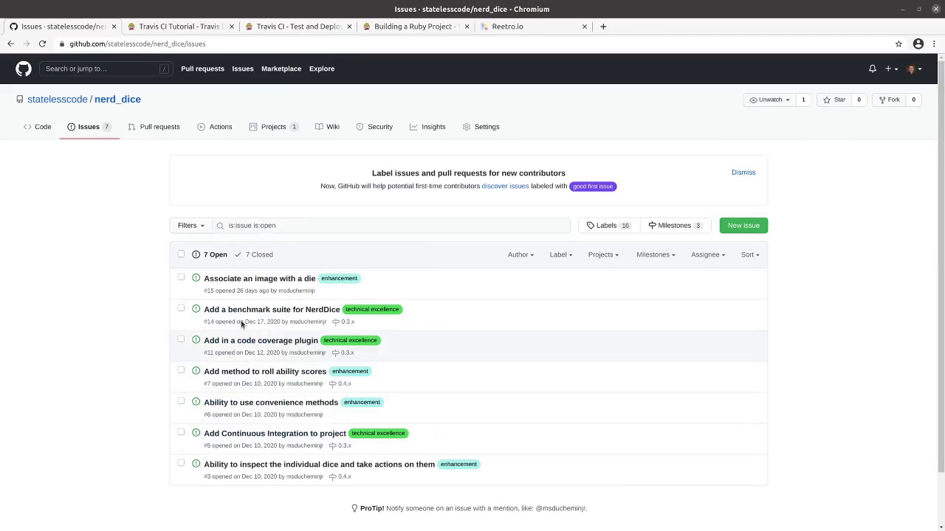
{"action": "mouse_move", "coordinate": [252, 440]}
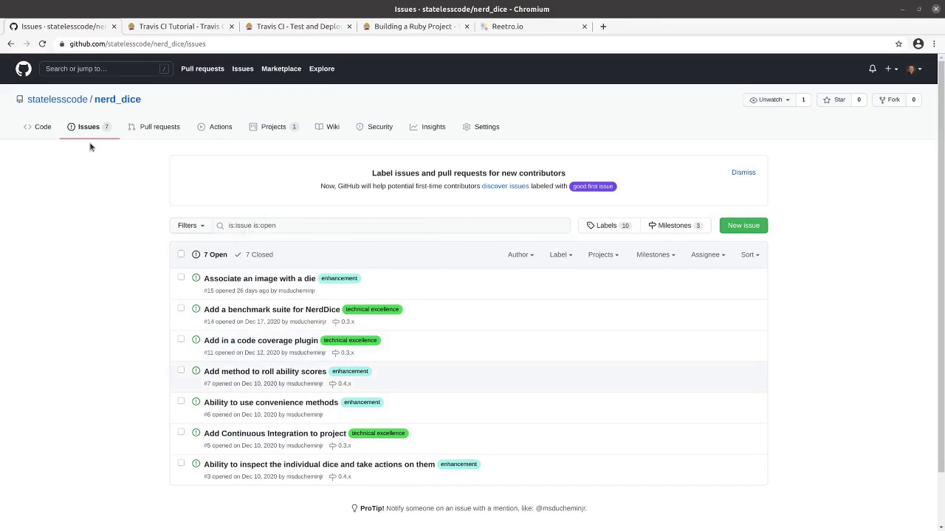
{"action": "left_click", "coordinate": [279, 127]}
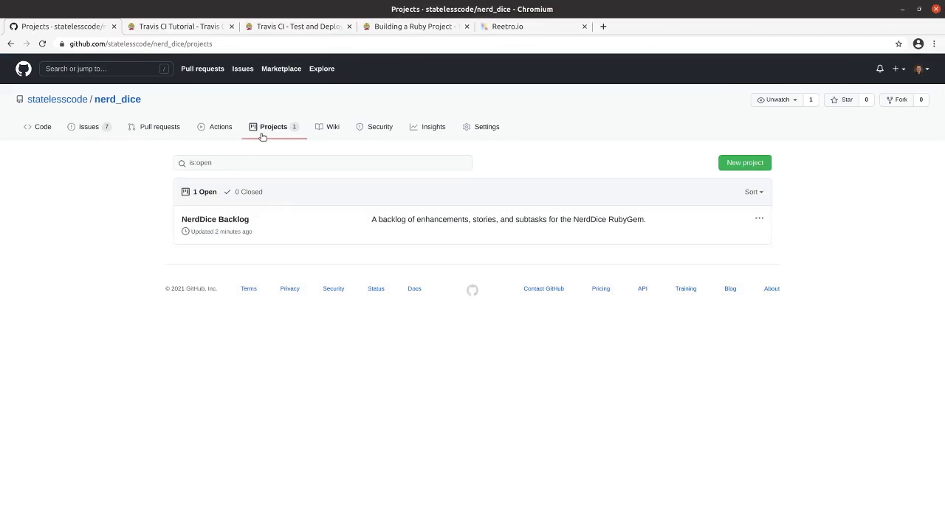
{"action": "left_click", "coordinate": [228, 220]}
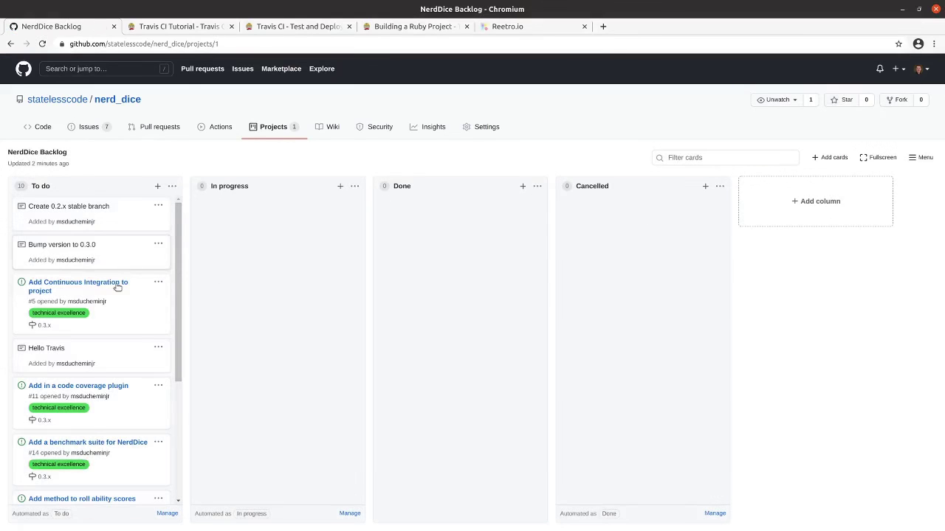
- Review the keyboard shortcuts available for the project board and close the overview
{"action": "left_click", "coordinate": [94, 251]}
{"action": "mouse_move", "coordinate": [94, 251]}
{"action": "left_mouse_down"}
{"action": "mouse_move", "coordinate": [80, 312]}
{"action": "mouse_move", "coordinate": [88, 324]}
{"action": "mouse_move", "coordinate": [94, 252]}
{"action": "left_mouse_up"}
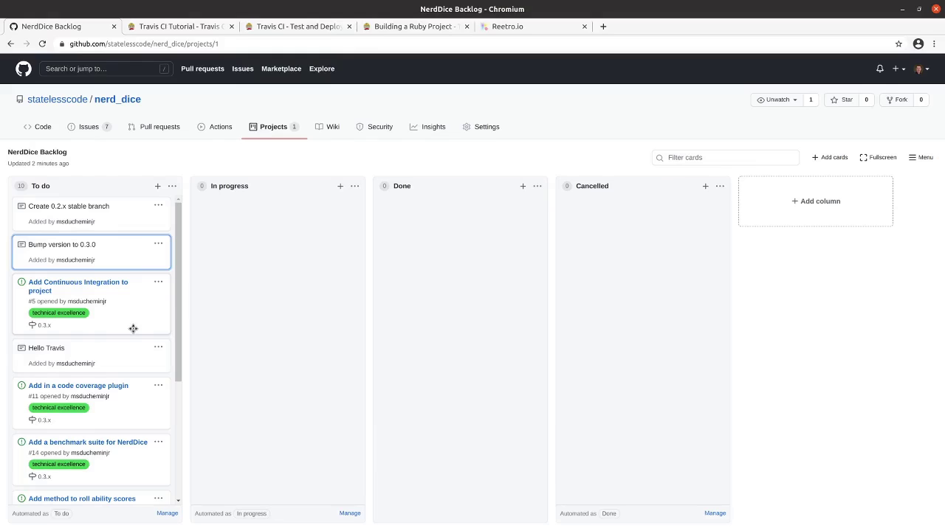
{"action": "key", "text": "shift+slash"}
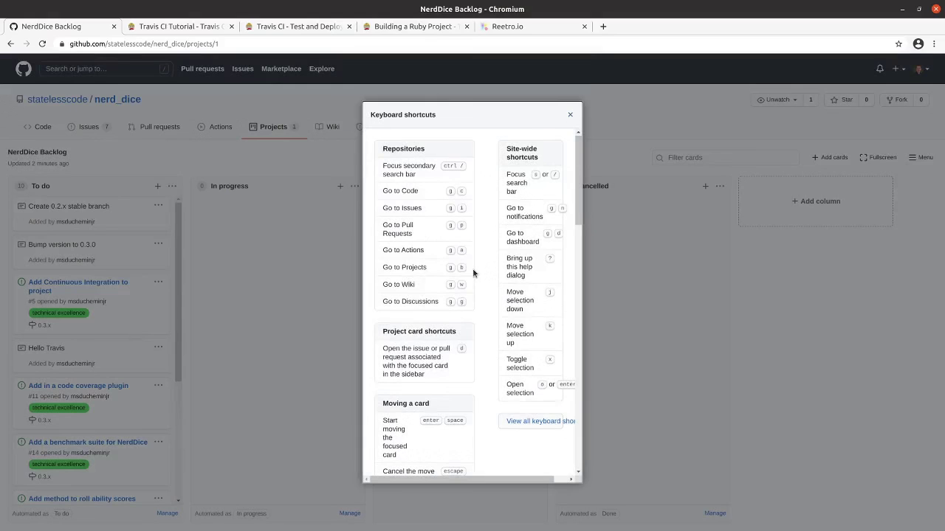
{"action": "scroll", "coordinate": [472, 269], "scroll_direction": "down", "scroll_amount": 5}
{"action": "scroll", "coordinate": [492, 268], "scroll_direction": "up", "scroll_amount": 3}
{"action": "scroll", "coordinate": [520, 232], "scroll_direction": "up", "scroll_amount": 2}
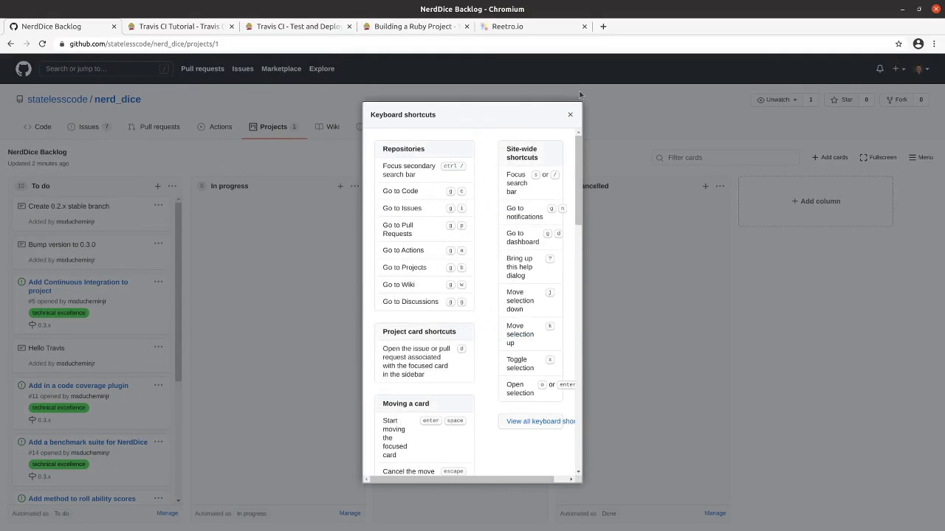
{"action": "left_click", "coordinate": [571, 115]}
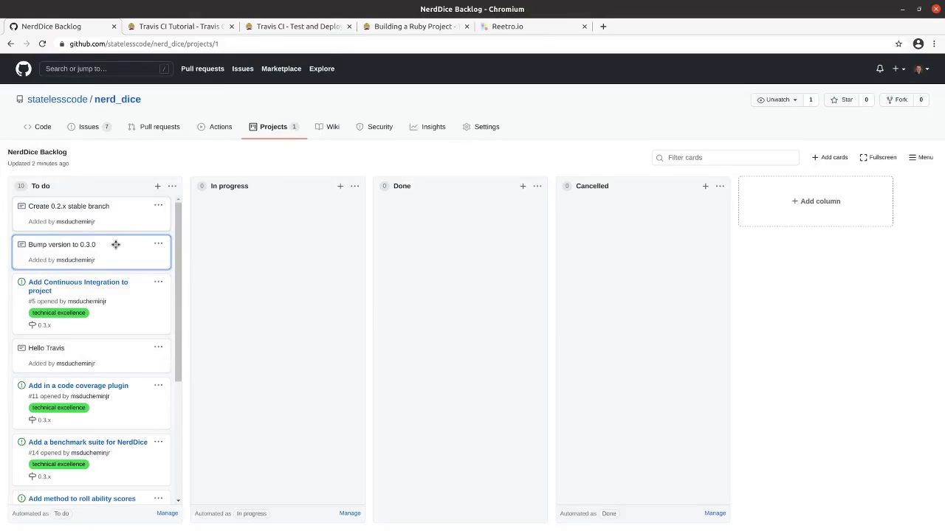
{"action": "left_click", "coordinate": [112, 213]}
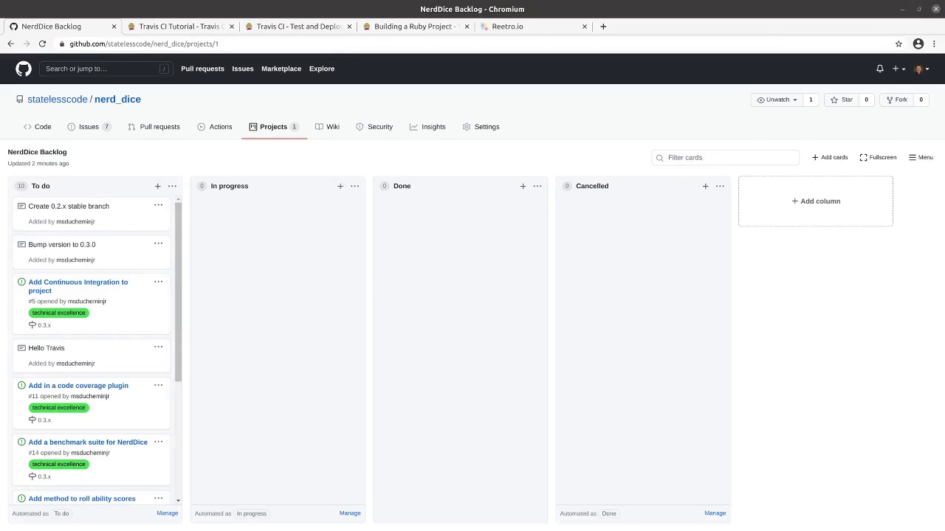
- Open a terminal and change to the software_development/nerd_dice directory
{"action": "key", "text": "ctrl+alt+t"}
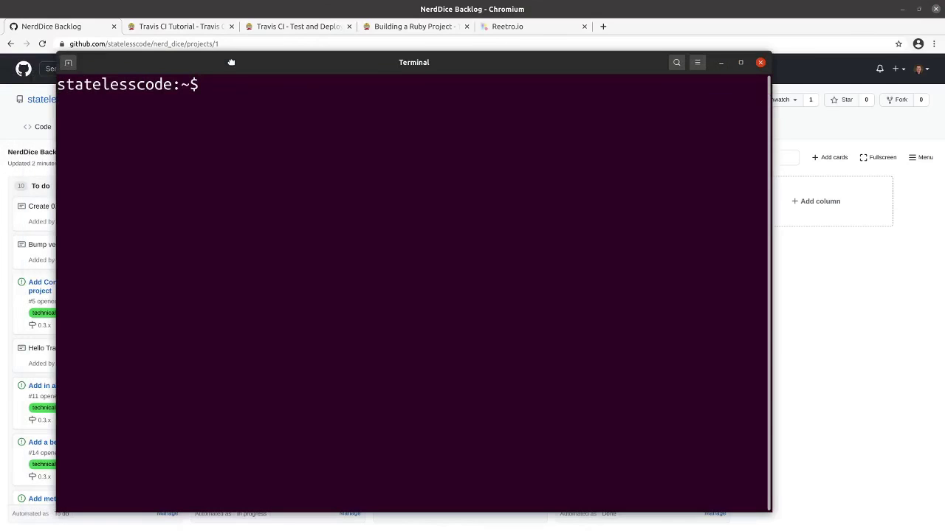
{"action": "type", "text": "cd so"}
{"action": "key", "text": "Tab"}
{"action": "type", "text": "ne"}
{"action": "key", "text": "Tab"}
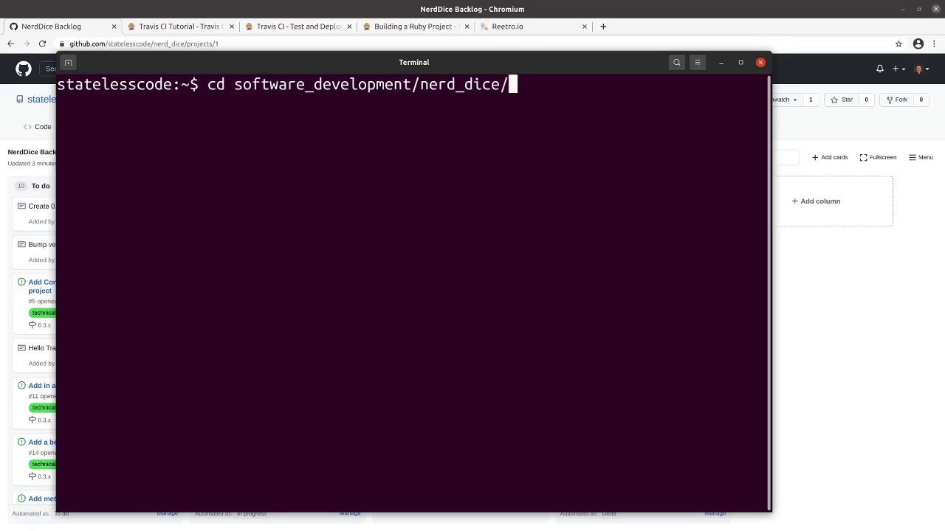
{"action": "key", "text": "Return"}
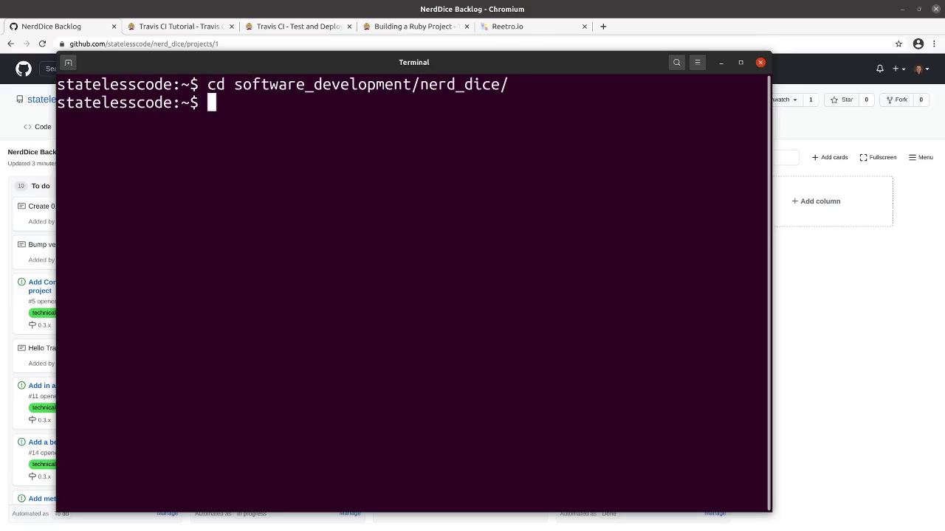
- Check the Git working tree status and the latest commits in the log
{"action": "type", "text": "git status"}
{"action": "key", "text": "Return"}
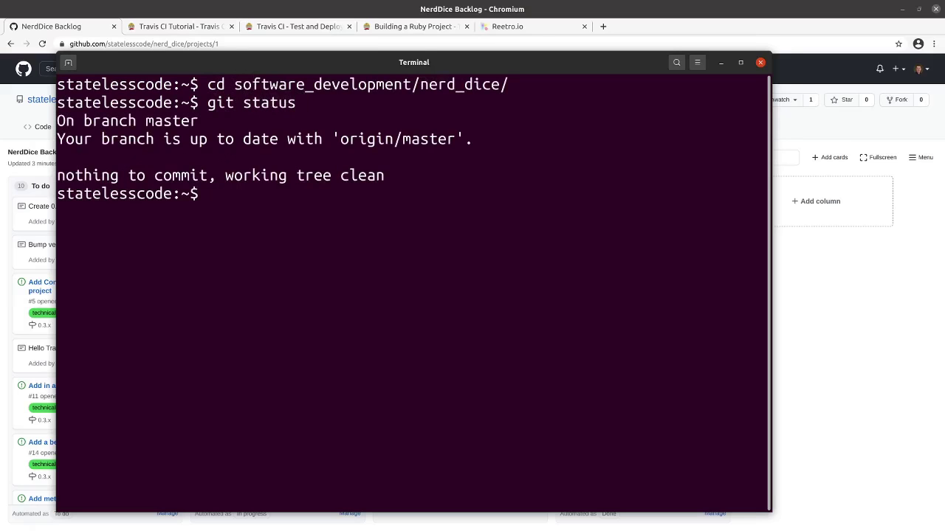
{"action": "type", "text": "git log"}
{"action": "key", "text": "Return"}
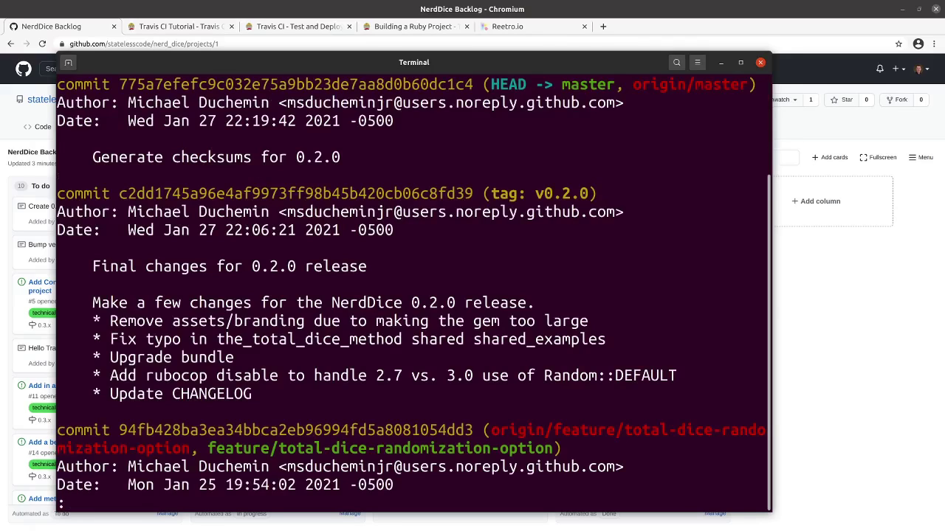
{"action": "key", "text": "q"}
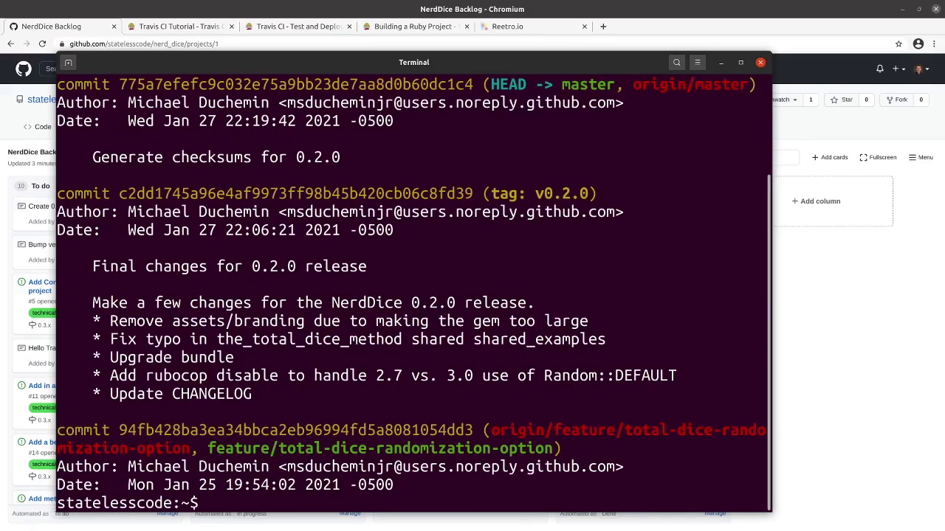
- List the repository's local branches with git branch
{"action": "type", "text": "git status"}
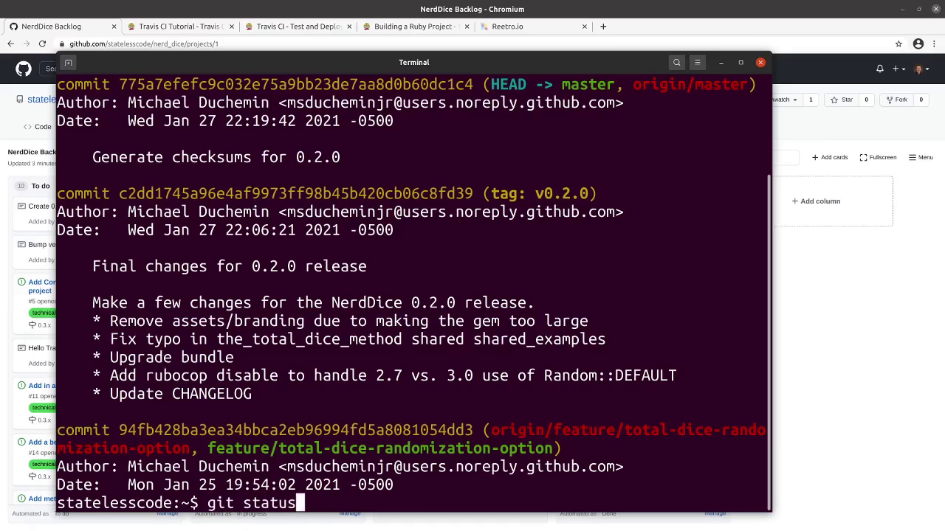
{"action": "key", "text": "BackSpace"}
{"action": "key", "text": "BackSpace"}
{"action": "key", "text": "BackSpace"}
{"action": "key", "text": "BackSpace"}
{"action": "key", "text": "BackSpace"}
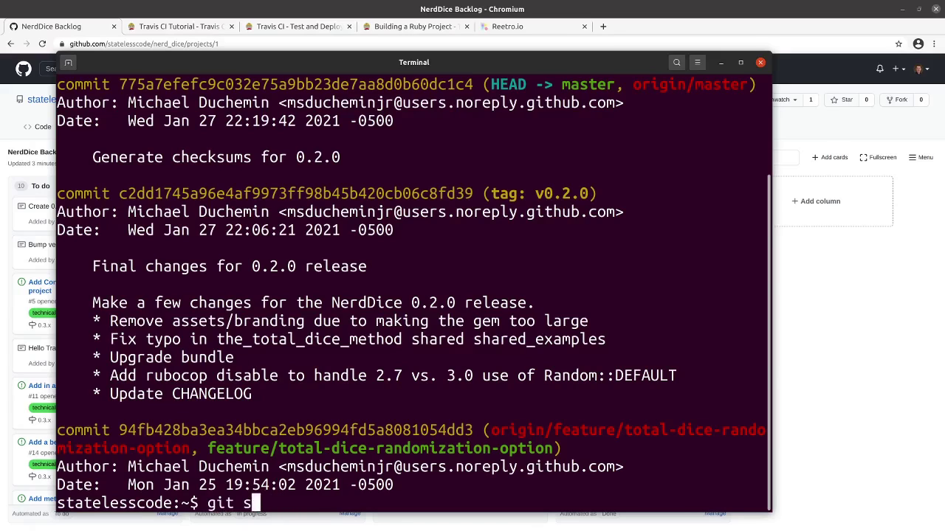
{"action": "key", "text": "BackSpace"}
{"action": "type", "text": "branch"}
{"action": "key", "text": "Return"}
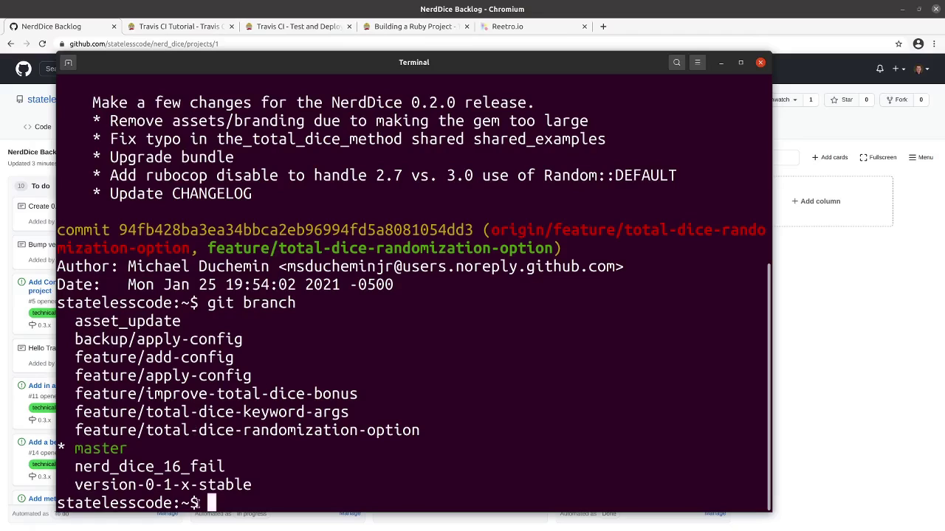
- Create and check out a new branch named version-0-2-x-stable, reusing the name pattern of the version-0-1-x-stable branch
{"action": "left_click_drag", "start_coordinate": [73, 485], "coordinate": [258, 487]}
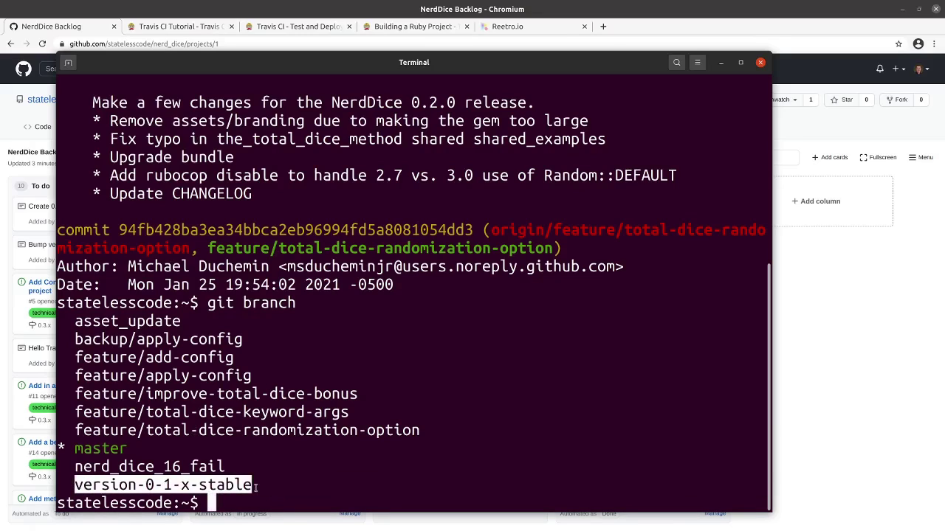
{"action": "left_click", "coordinate": [106, 485]}
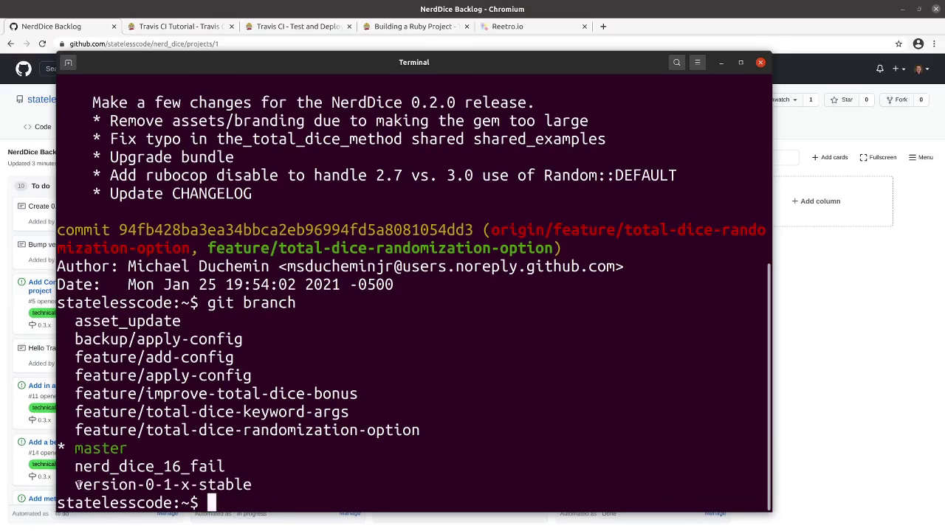
{"action": "left_click_drag", "start_coordinate": [74, 485], "coordinate": [254, 495]}
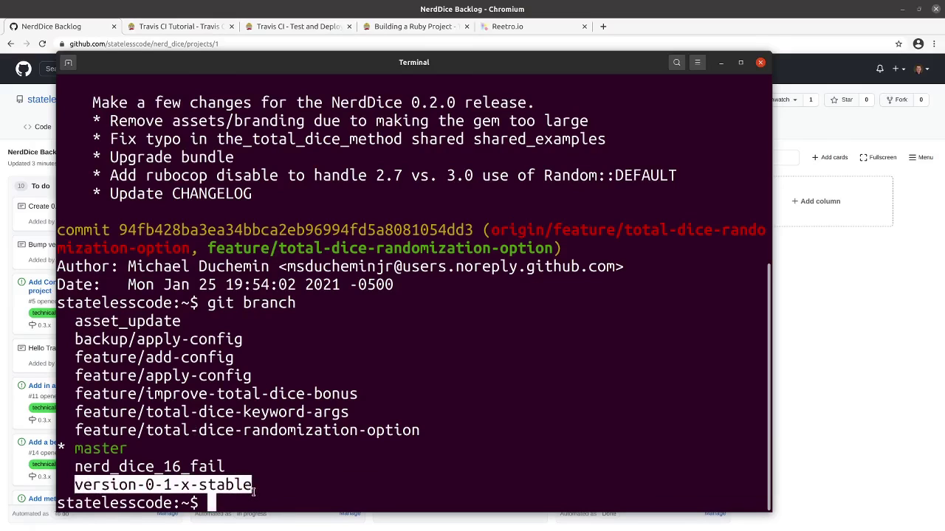
{"action": "left_click", "coordinate": [247, 500]}
{"action": "type", "text": "g"}
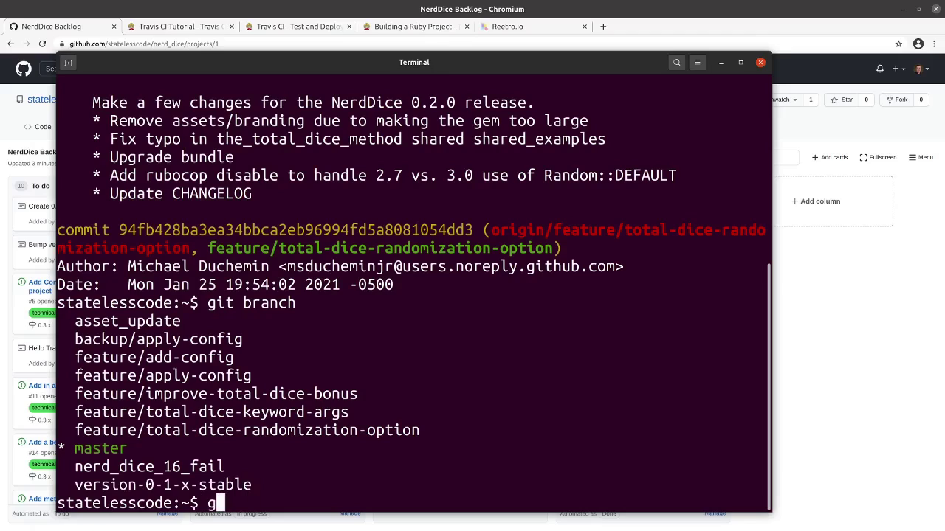
{"action": "type", "text": "it checkout -b"}
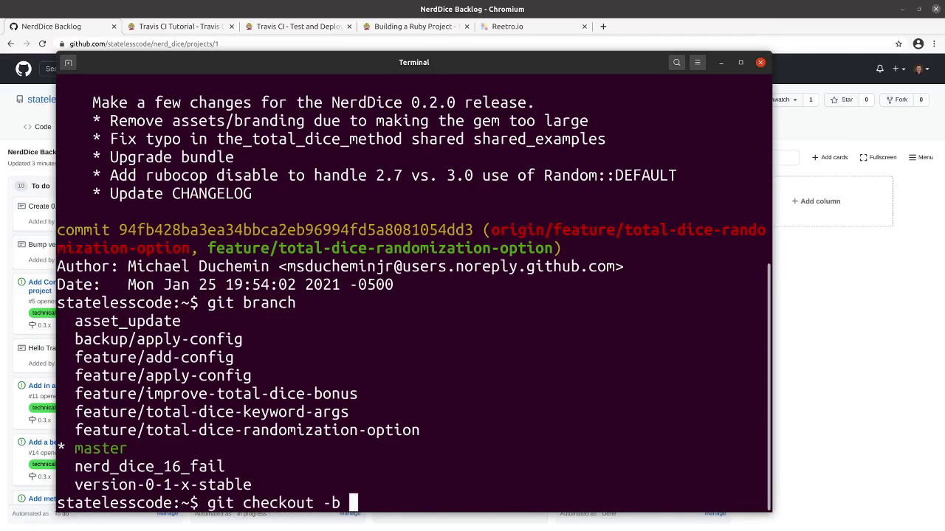
{"action": "type", "text": "version-0-1-x-stable"}
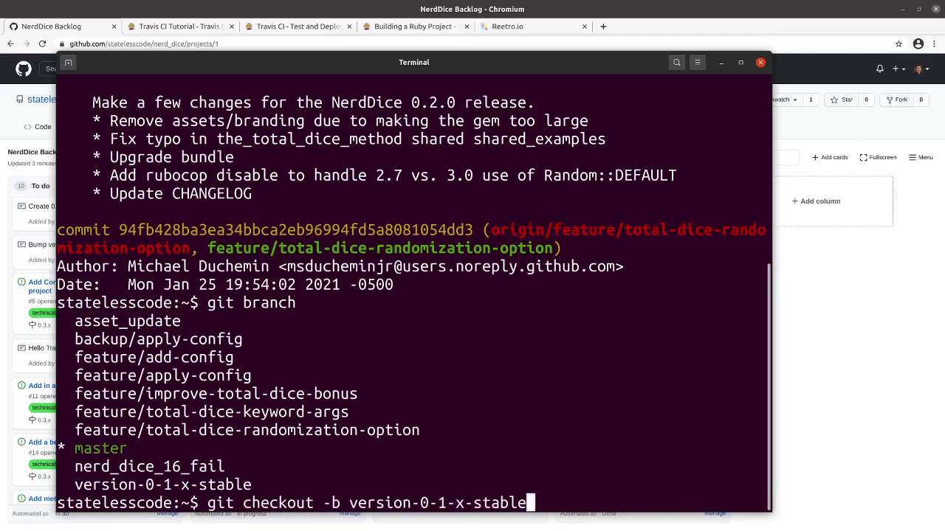
{"action": "key", "text": "Left"}
{"action": "key", "text": "Left"}
{"action": "key", "text": "Left"}
{"action": "key", "text": "Left"}
{"action": "key", "text": "Left"}
{"action": "key", "text": "Left"}
{"action": "key", "text": "Left"}
{"action": "key", "text": "Left"}
{"action": "key", "text": "Left"}
{"action": "key", "text": "Right"}
{"action": "key", "text": "Right"}
{"action": "key", "text": "Right"}
{"action": "key", "text": "End"}
{"action": "key", "text": "Return"}
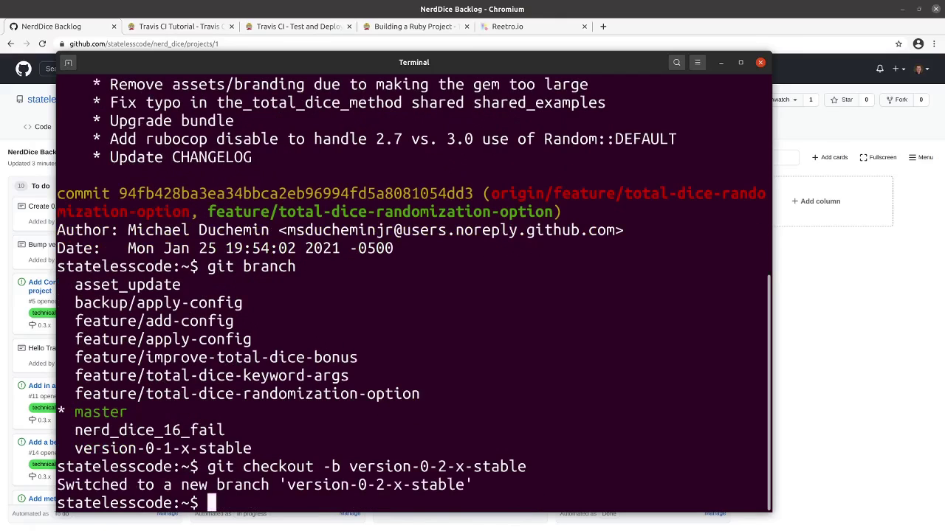
- Push the version-0-2-x-stable branch to origin with upstream tracking
{"action": "type", "text": "git push -u"}
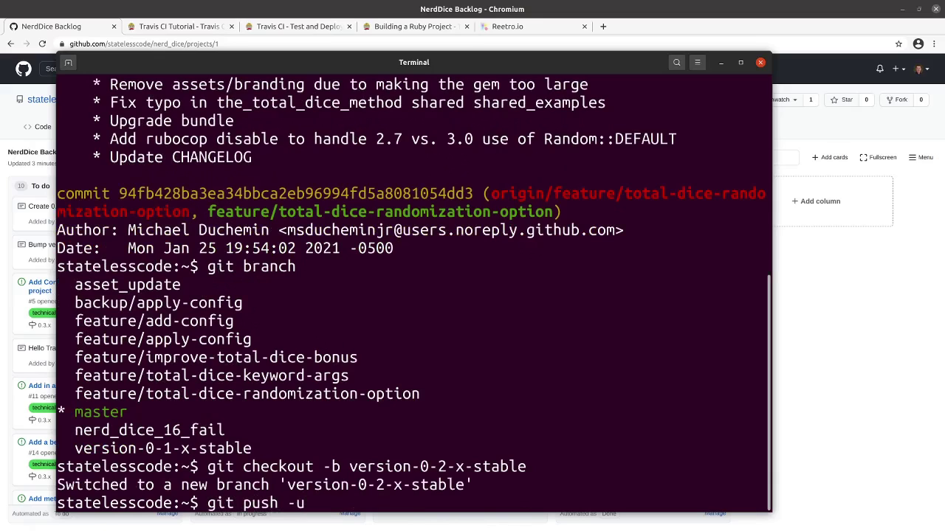
{"action": "type", "text": " origin"}
{"action": "left_click_drag", "start_coordinate": [287, 485], "coordinate": [466, 481]}
{"action": "key", "text": "ctrl+c"}
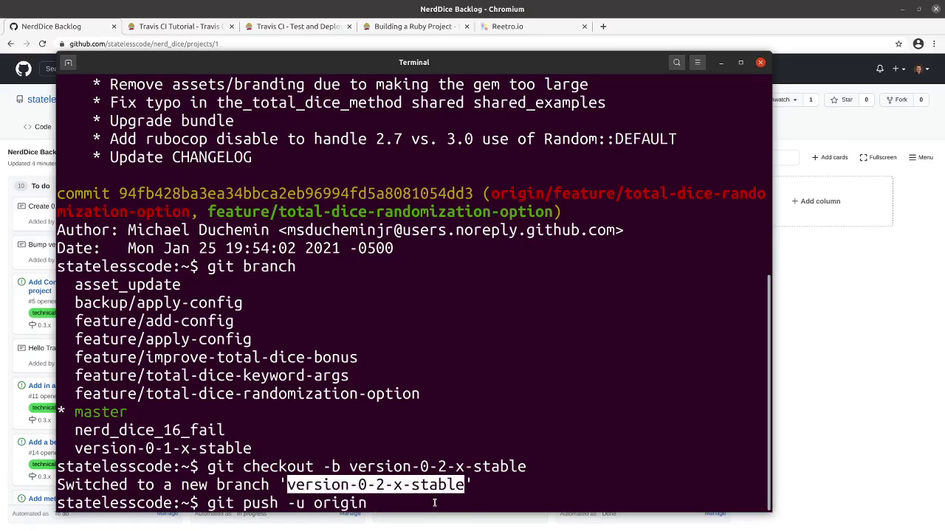
{"action": "left_click", "coordinate": [434, 503]}
{"action": "middle_click", "coordinate": [436, 504]}
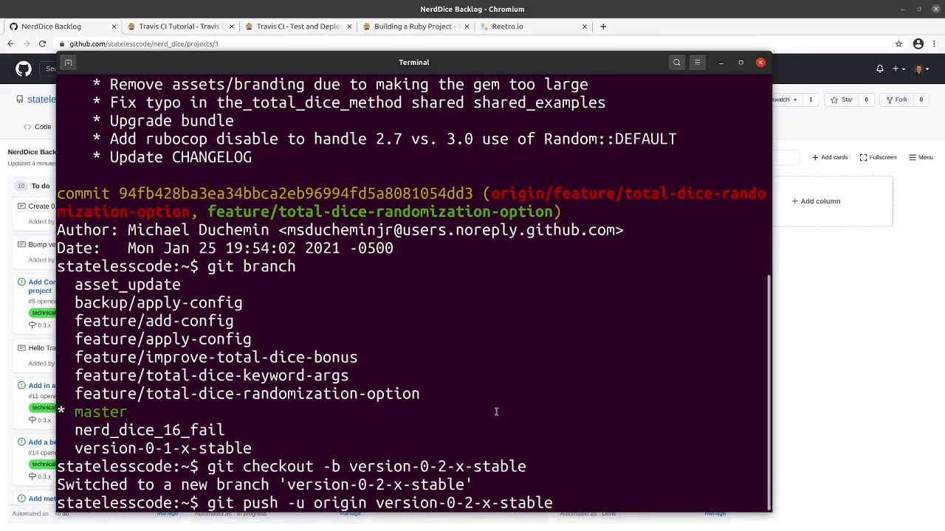
{"action": "key", "text": "Return"}
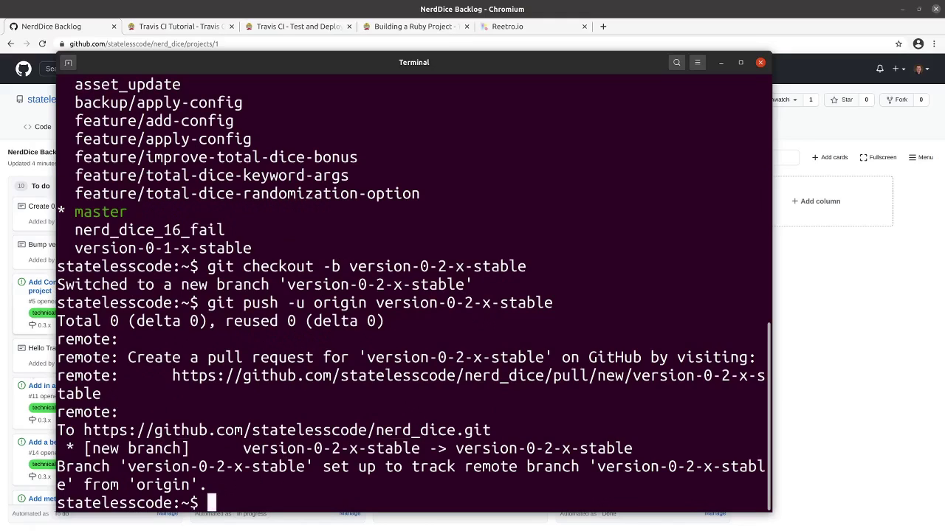
- Move the "Create 0.2.x stable branch" card on the browser's project board from To do to In progress
{"action": "left_click", "coordinate": [11, 289]}
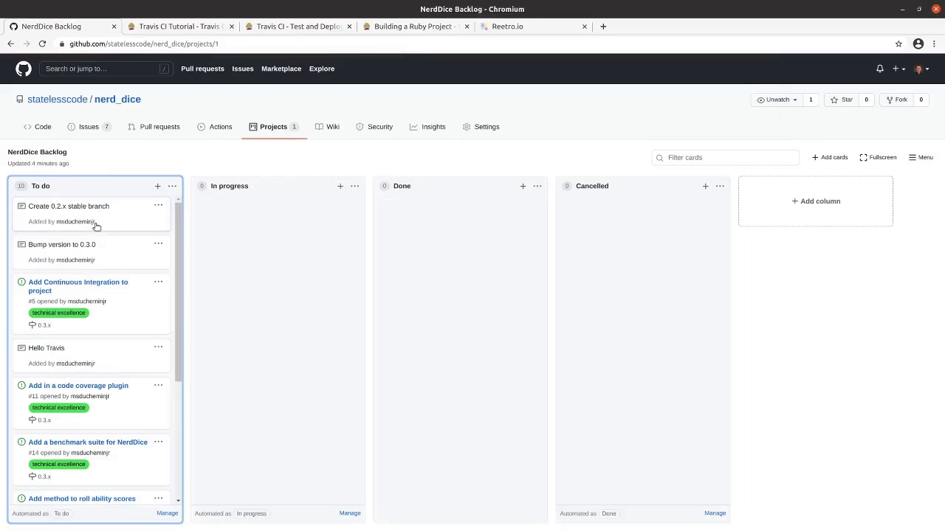
{"action": "left_click_drag", "start_coordinate": [104, 220], "coordinate": [262, 234]}
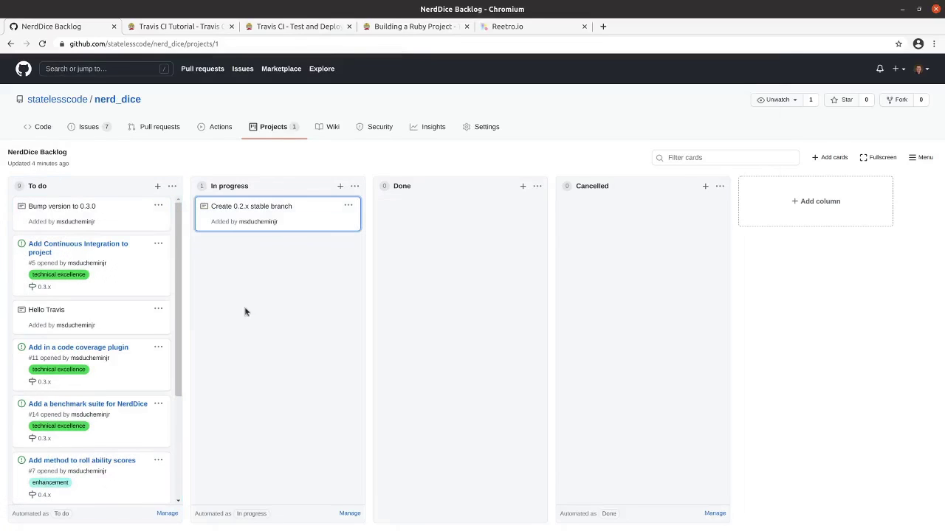
- Show the repository's code on GitHub for the version-0-2-x-stable branch
{"action": "left_click", "coordinate": [44, 129]}
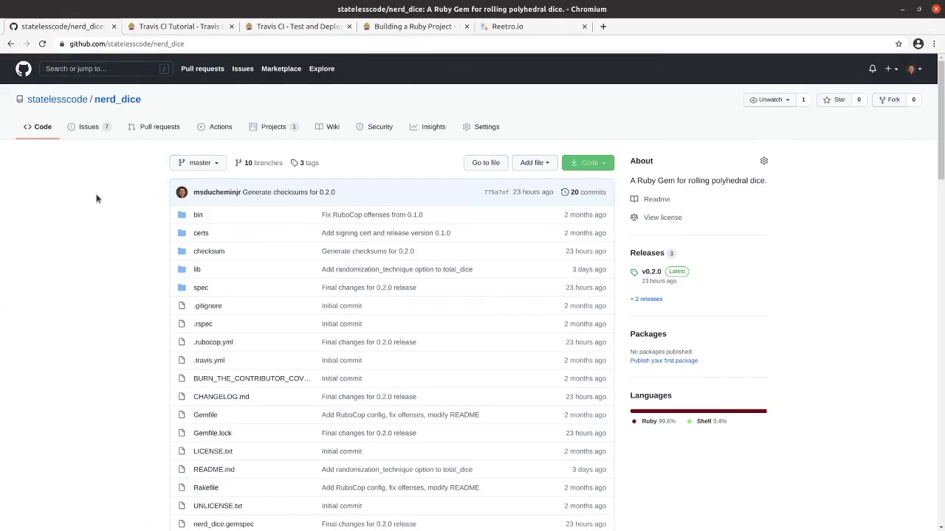
{"action": "left_click", "coordinate": [203, 161]}
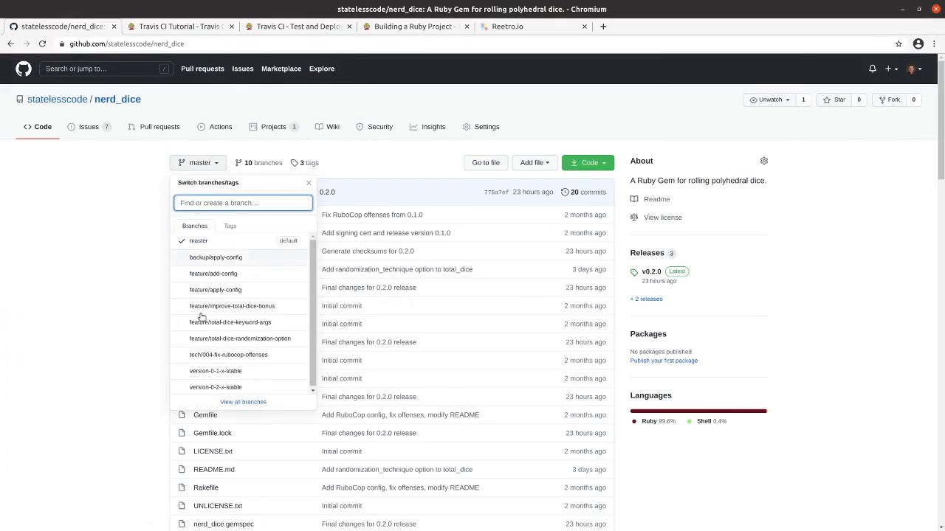
{"action": "left_click", "coordinate": [228, 387]}
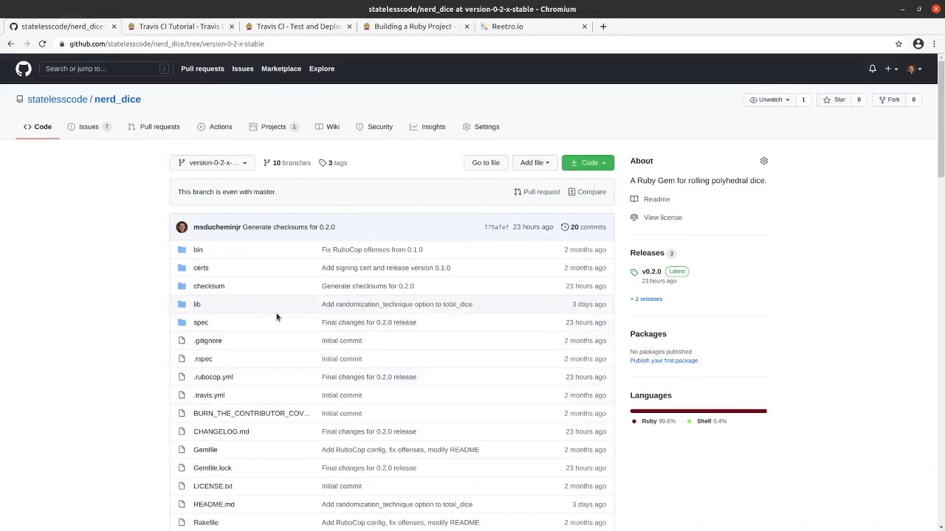
- Look over the branch's files and move the "Create 0.2.x stable branch" card on the NerdDice Backlog board from In progress to Done
{"action": "scroll", "coordinate": [276, 318], "scroll_direction": "down", "scroll_amount": 3}
{"action": "scroll", "coordinate": [276, 321], "scroll_direction": "down", "scroll_amount": 3}
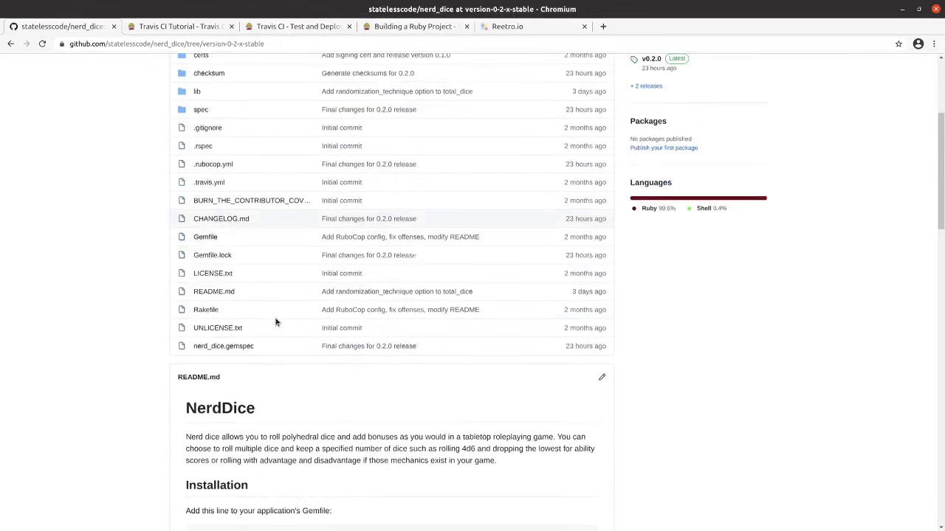
{"action": "scroll", "coordinate": [275, 321], "scroll_direction": "up", "scroll_amount": 6}
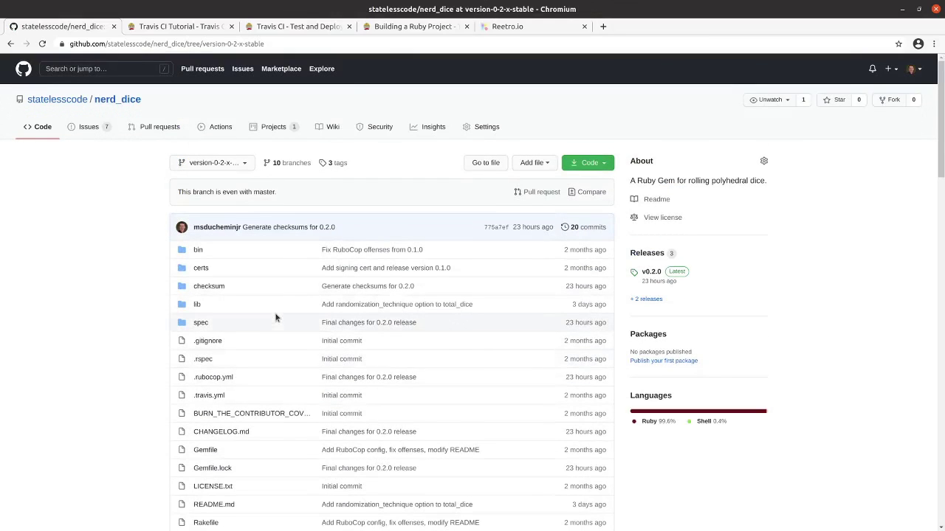
{"action": "left_click", "coordinate": [271, 129]}
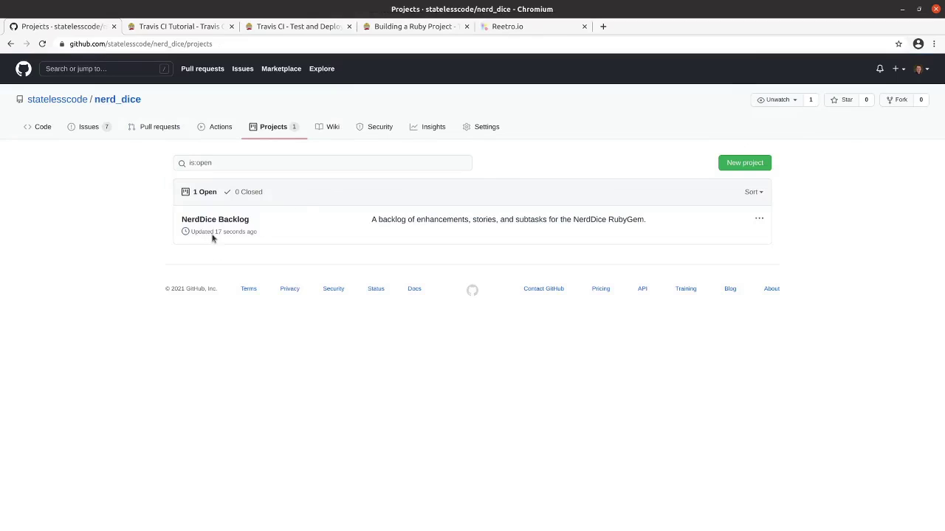
{"action": "left_click", "coordinate": [215, 220]}
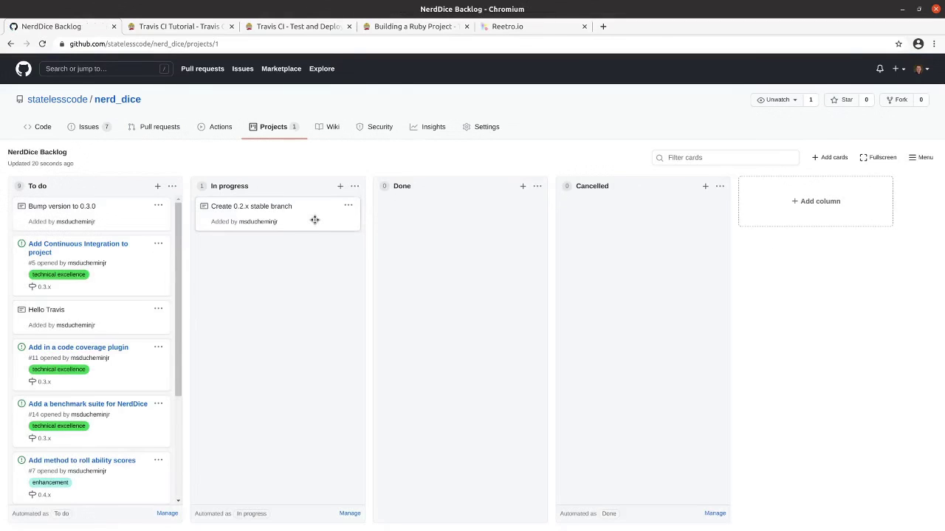
{"action": "left_click_drag", "start_coordinate": [314, 219], "coordinate": [474, 215]}
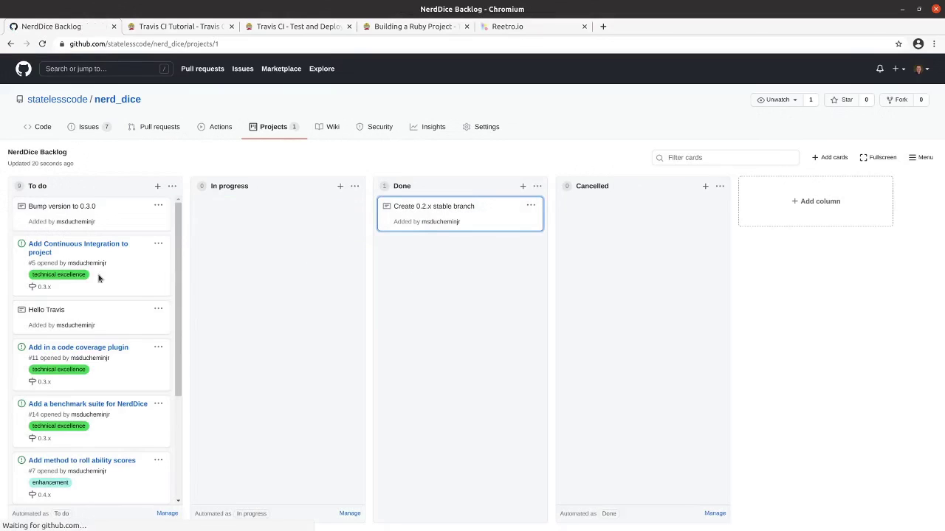
- Switch to Visual Studio Code, set VERSION to "0.3.0" in lib/nerd_dice/version.rb and save the file
{"action": "left_click", "coordinate": [127, 219]}
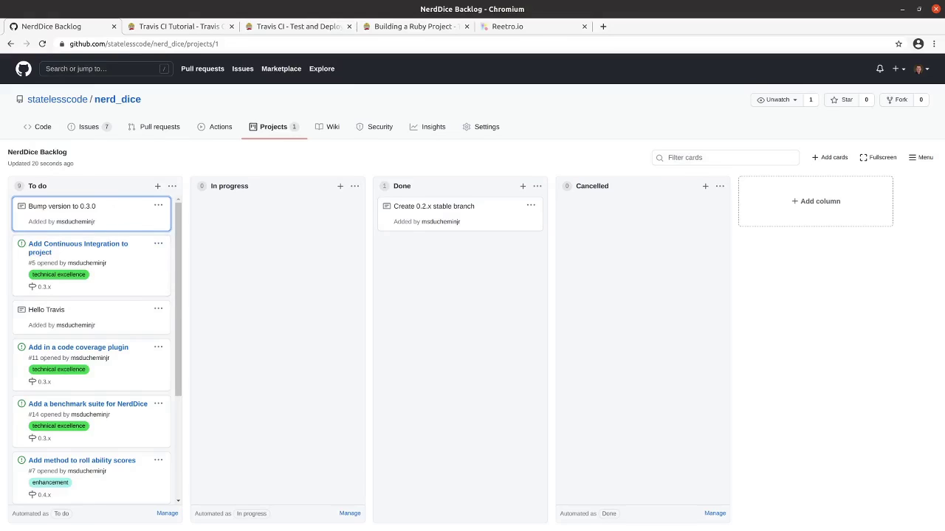
{"action": "key", "text": "alt+Tab"}
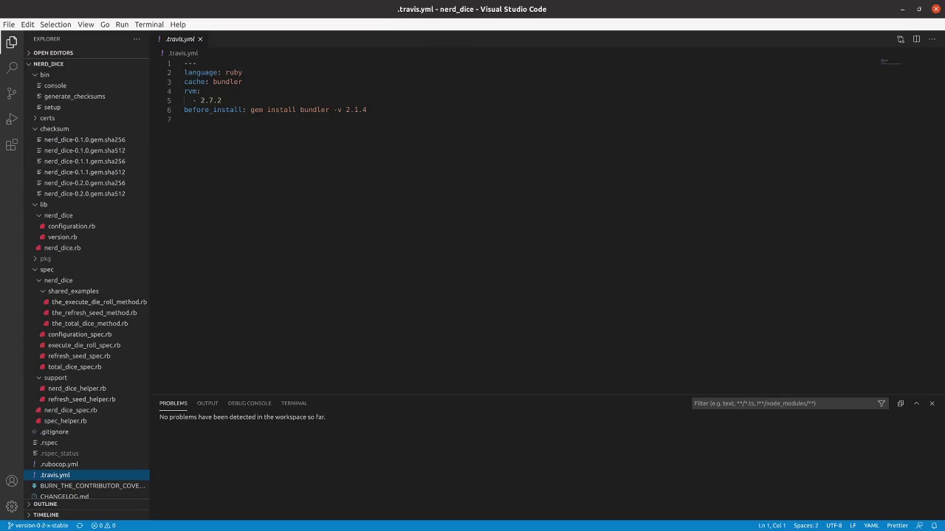
{"action": "left_click", "coordinate": [60, 237]}
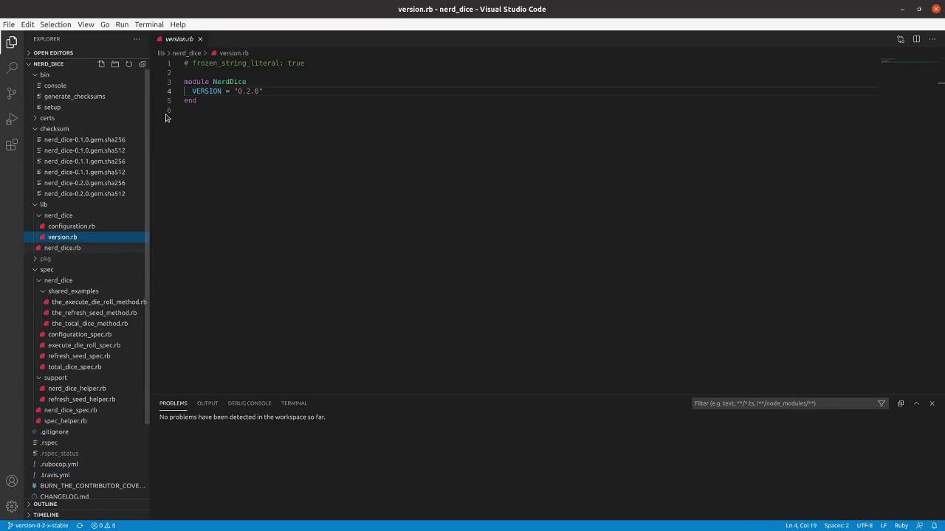
{"action": "left_click", "coordinate": [239, 92]}
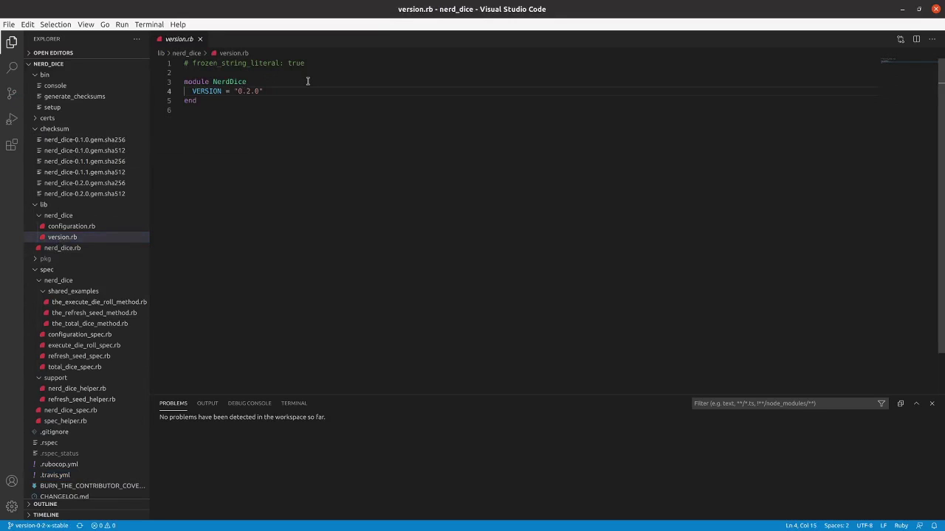
{"action": "key", "text": "shift+Right"}
{"action": "type", "text": "3"}
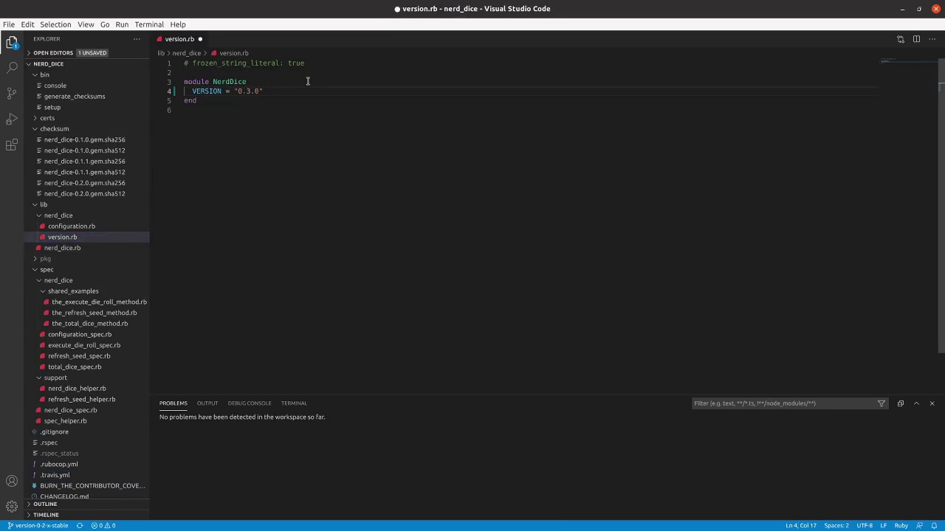
{"action": "key", "text": "ctrl+s"}
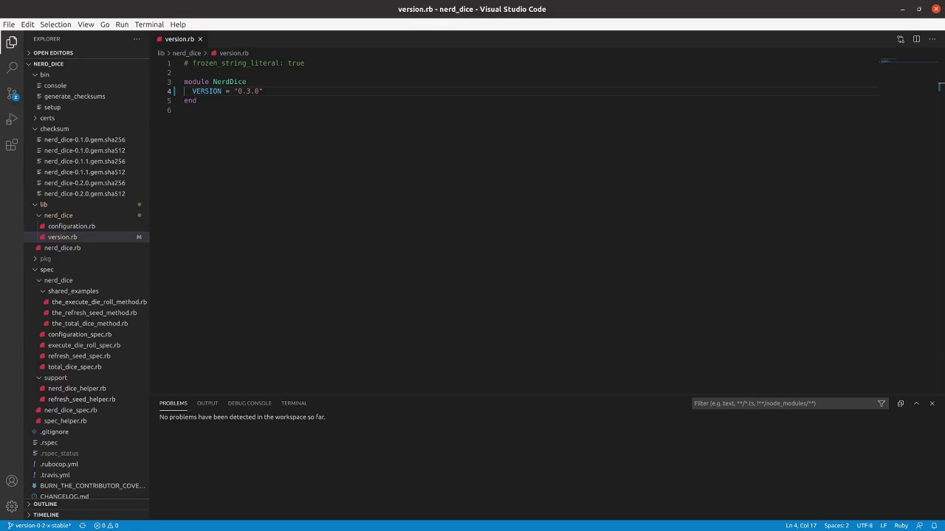
- Move the "Bump version to 0.3.0" card on the browser's project board from To do to In progress and switch to the terminal
{"action": "key", "text": "alt+Tab"}
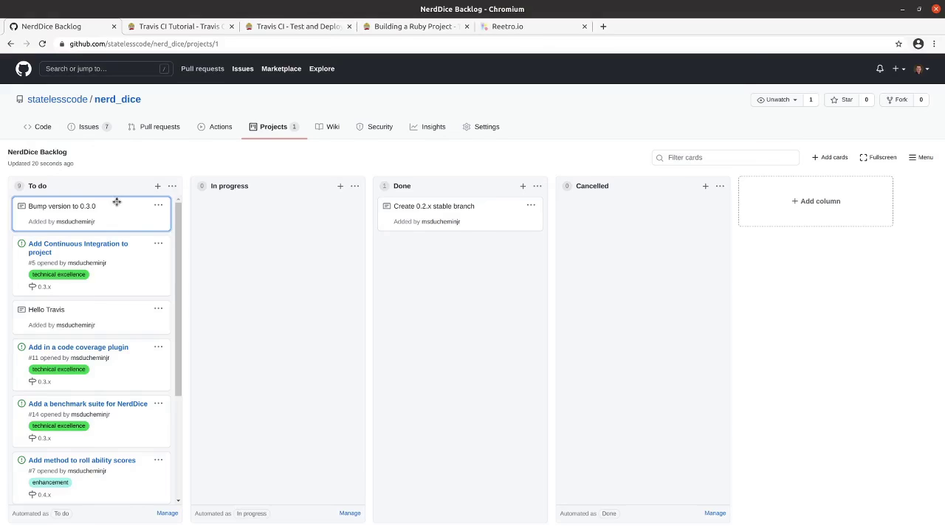
{"action": "left_click_drag", "start_coordinate": [116, 200], "coordinate": [291, 218]}
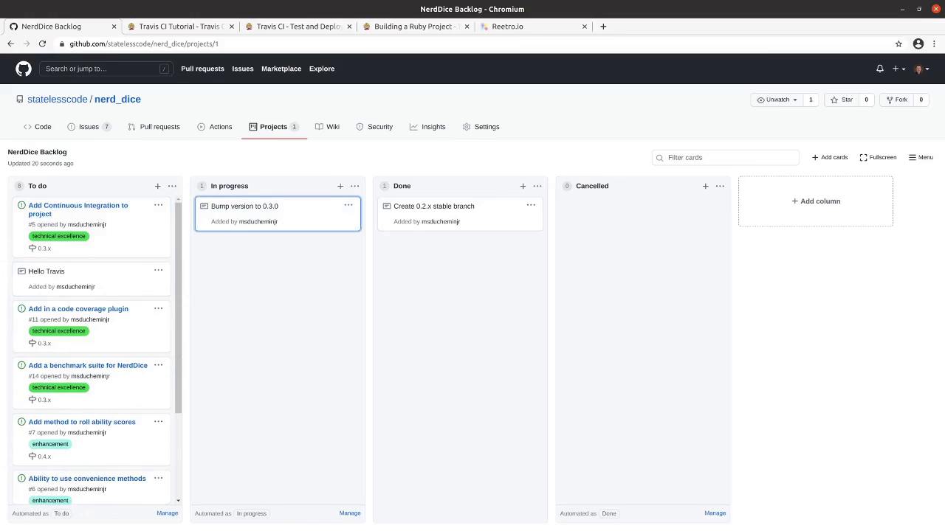
{"action": "key", "text": "alt+Tab"}
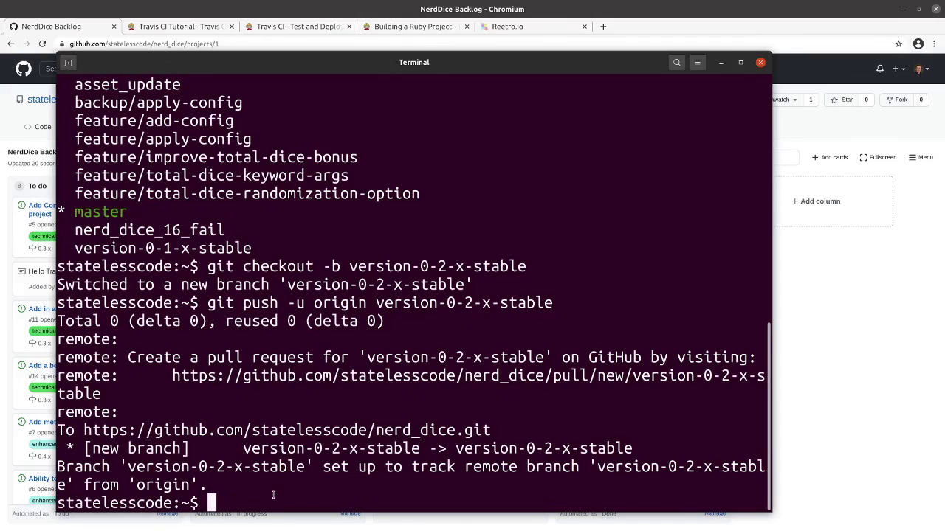
{"action": "type", "text": "git commit -S"}
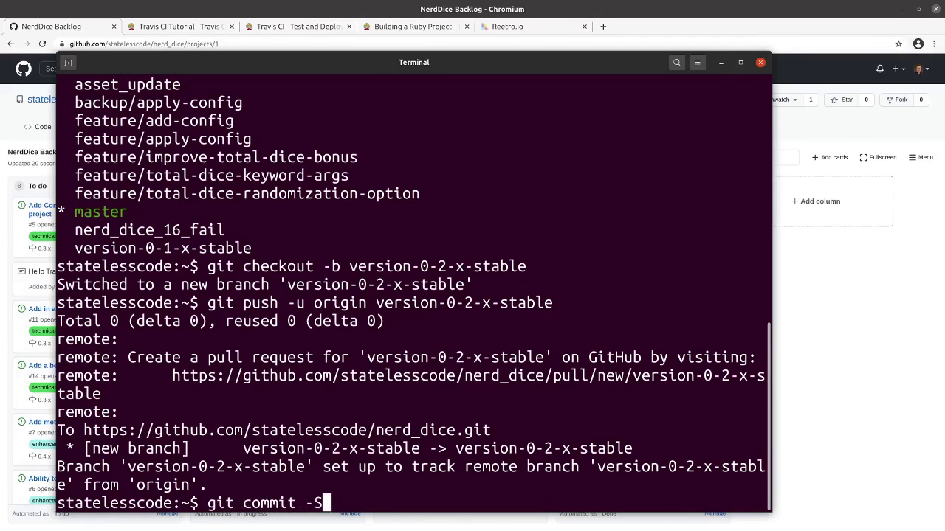
{"action": "type", "text": " -m \""}
{"action": "type", "text": "Bump ver"}
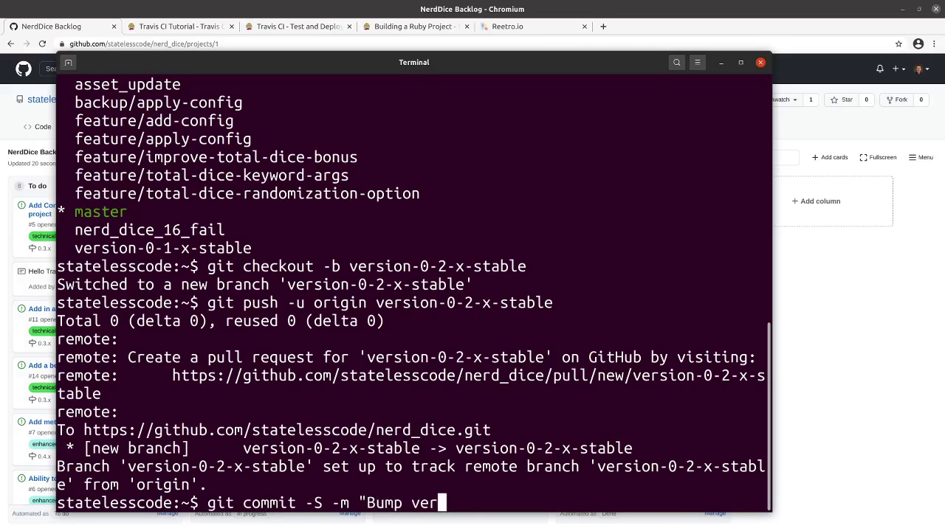
{"action": "type", "text": "sion to 0.3.0"}
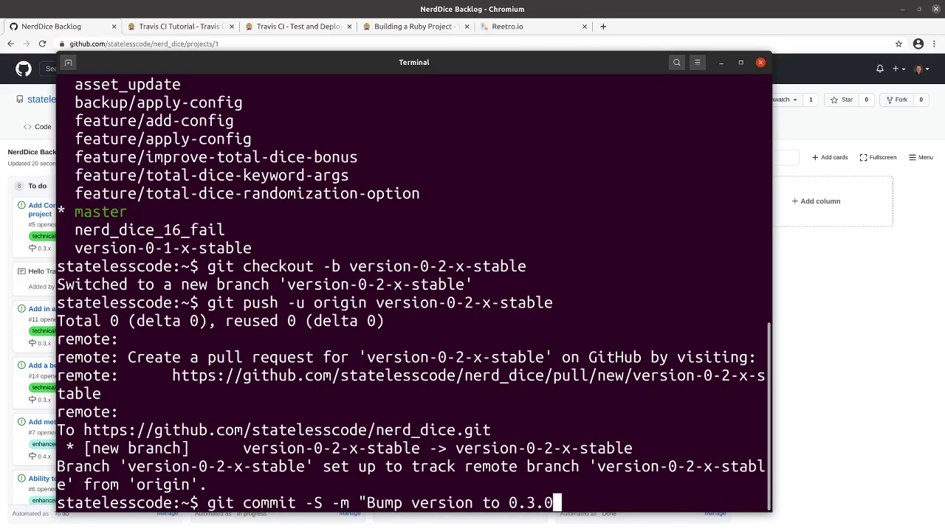
{"action": "type", "text": "\""}
{"action": "key", "text": "BackSpace"}
{"action": "key", "text": "BackSpace"}
{"action": "key", "text": "BackSpace"}
{"action": "key", "text": "BackSpace"}
{"action": "key", "text": "BackSpace"}
{"action": "key", "text": "BackSpace"}
{"action": "key", "text": "BackSpace"}
{"action": "key", "text": "BackSpace"}
{"action": "key", "text": "BackSpace"}
{"action": "key", "text": "BackSpace"}
{"action": "key", "text": "BackSpace"}
{"action": "key", "text": "BackSpace"}
{"action": "key", "text": "BackSpace"}
{"action": "key", "text": "BackSpace"}
{"action": "key", "text": "BackSpace"}
{"action": "key", "text": "BackSpace"}
{"action": "key", "text": "BackSpace"}
{"action": "key", "text": "BackSpace"}
{"action": "key", "text": "BackSpace"}
{"action": "key", "text": "BackSpace"}
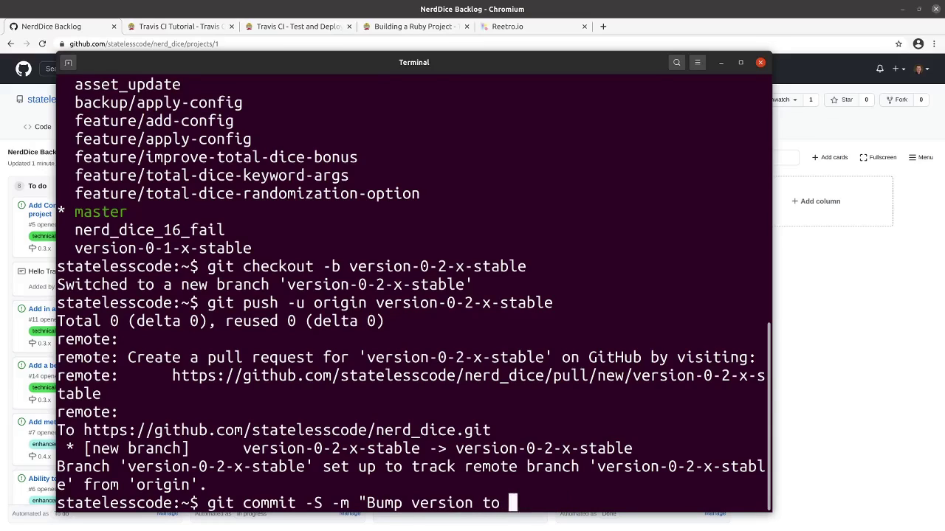
{"action": "key", "text": "BackSpace"}
{"action": "key", "text": "BackSpace"}
{"action": "key", "text": "BackSpace"}
{"action": "key", "text": "BackSpace"}
{"action": "key", "text": "BackSpace"}
{"action": "key", "text": "BackSpace"}
{"action": "key", "text": "BackSpace"}
{"action": "key", "text": "BackSpace"}
{"action": "key", "text": "BackSpace"}
{"action": "key", "text": "BackSpace"}
{"action": "key", "text": "BackSpace"}
{"action": "key", "text": "BackSpace"}
{"action": "key", "text": "BackSpace"}
{"action": "key", "text": "BackSpace"}
{"action": "key", "text": "BackSpace"}
{"action": "key", "text": "BackSpace"}
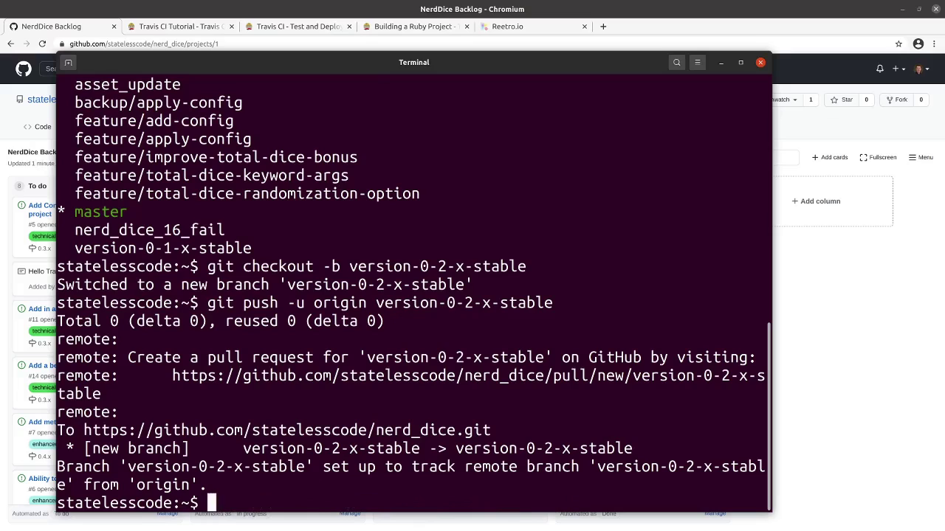
- Check the repository's git status and review the diff of the uncommitted changes
{"action": "type", "text": "git status"}
{"action": "key", "text": "Return"}
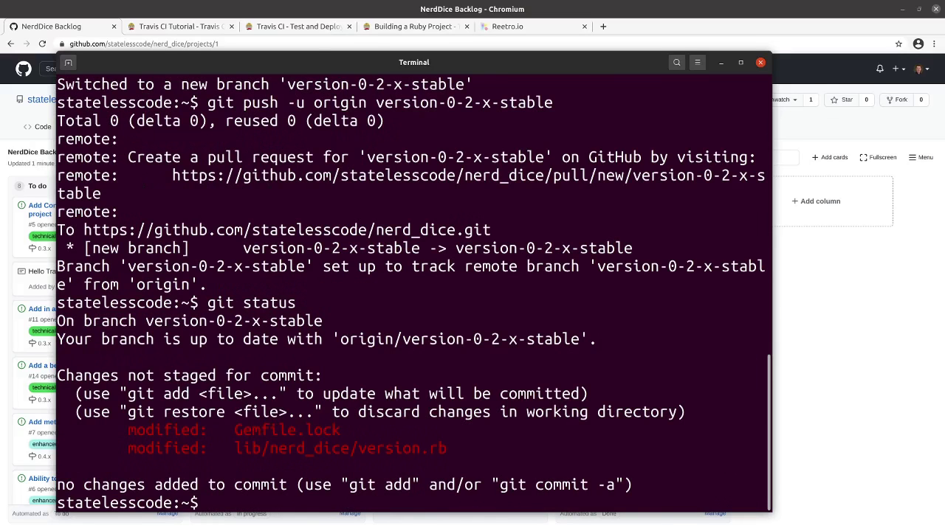
{"action": "type", "text": "git diff"}
{"action": "key", "text": "Return"}
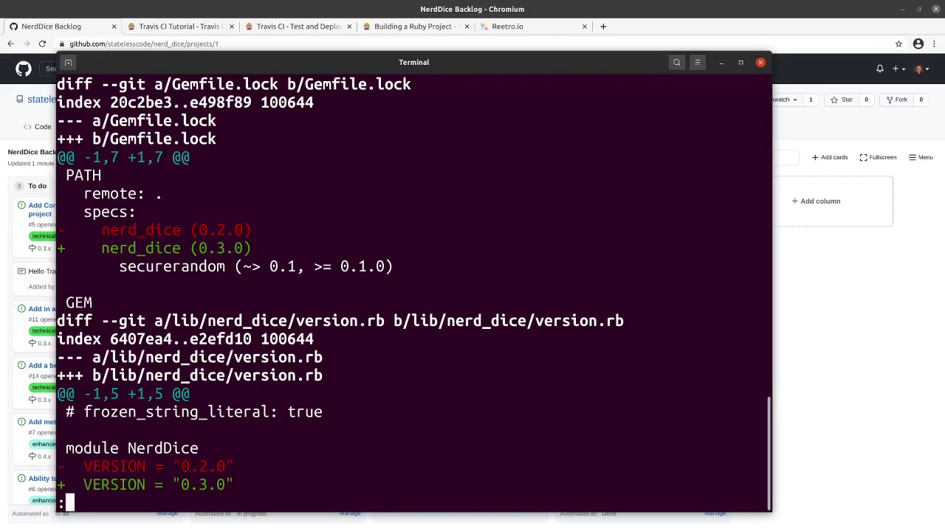
{"action": "type", "text": "q"}
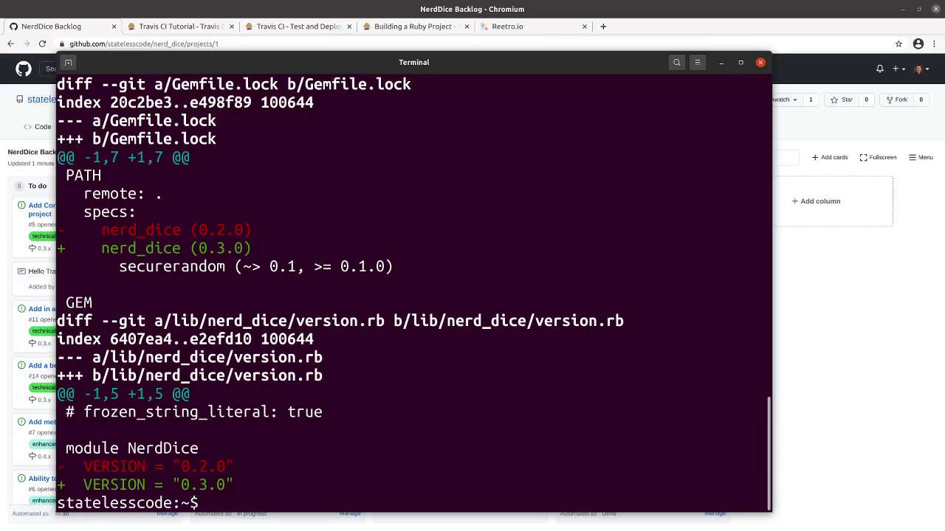
- Check out the master branch with the uncommitted changes and check its git status
{"action": "type", "text": "git checkout m"}
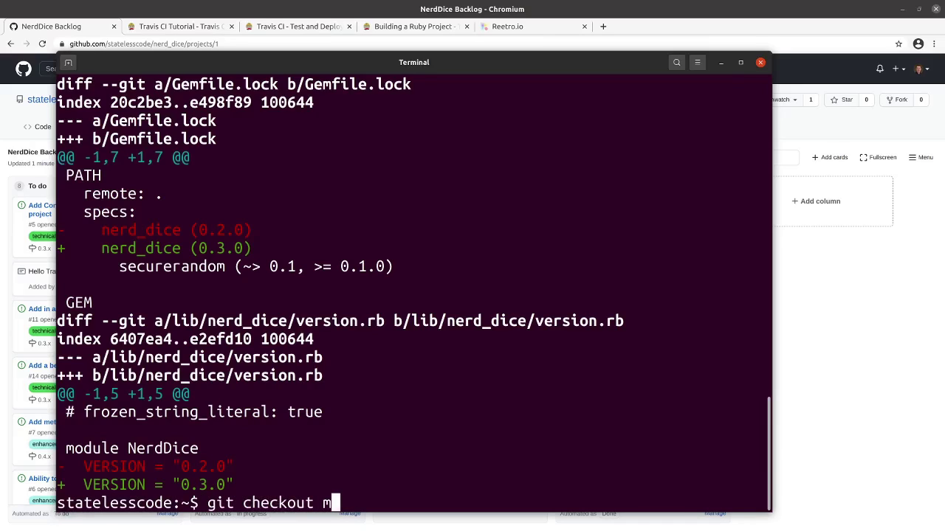
{"action": "type", "text": "aster"}
{"action": "key", "text": "Return"}
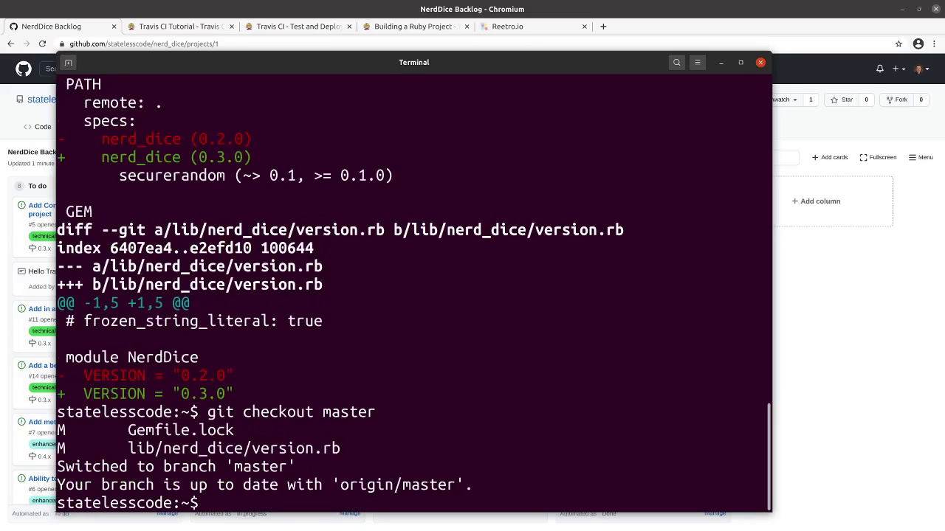
{"action": "type", "text": "git status"}
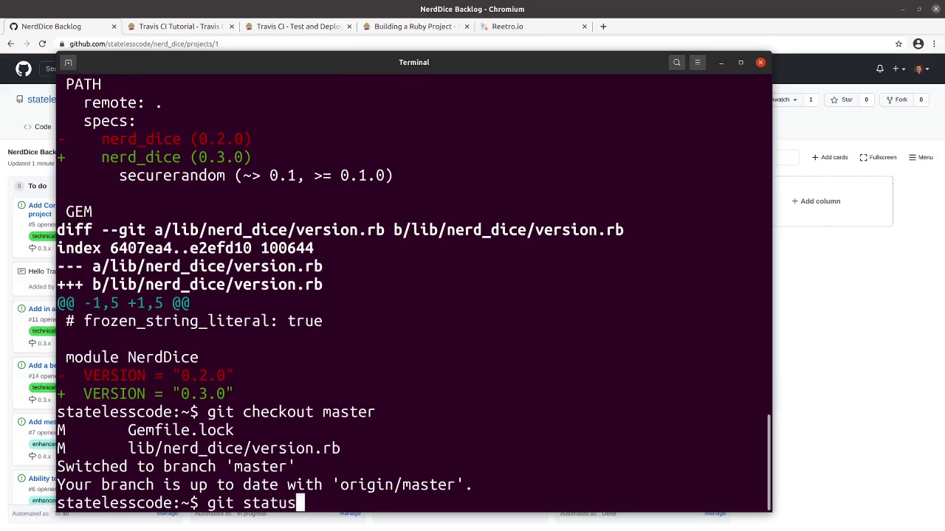
{"action": "key", "text": "Return"}
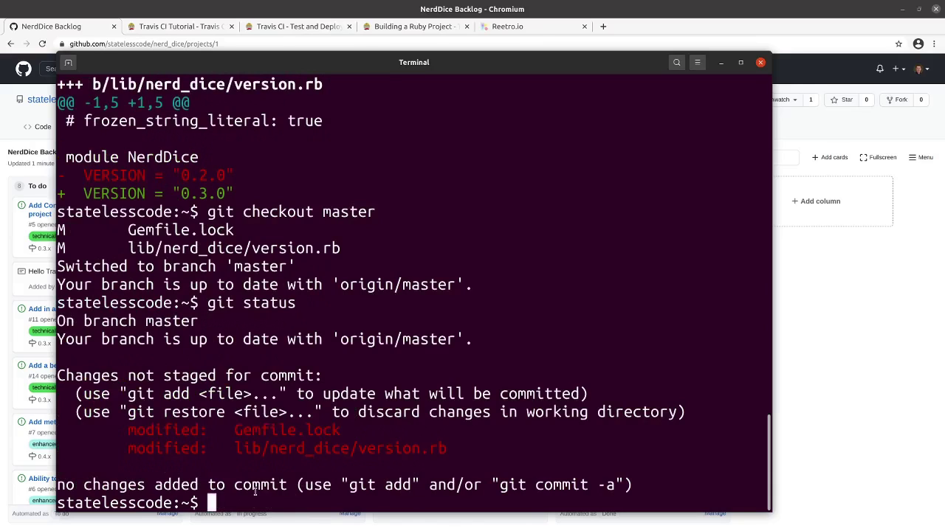
- Run bundle install for the project and check the git status again
{"action": "type", "text": "bundle "}
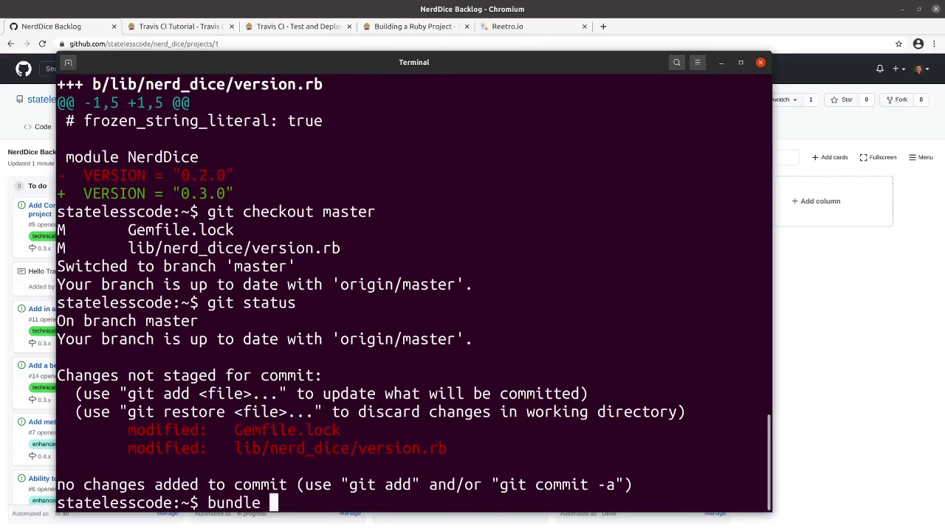
{"action": "type", "text": "install"}
{"action": "key", "text": "Return"}
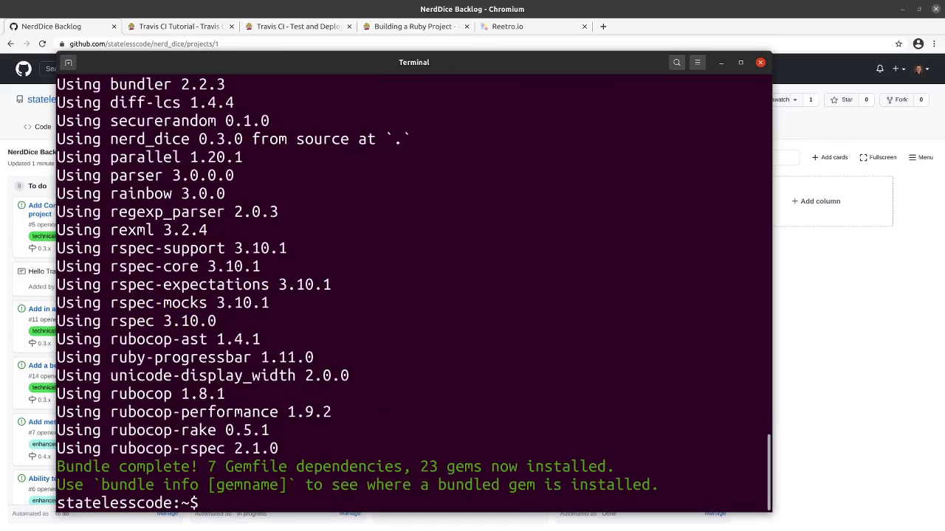
{"action": "type", "text": "git status"}
{"action": "key", "text": "Return"}
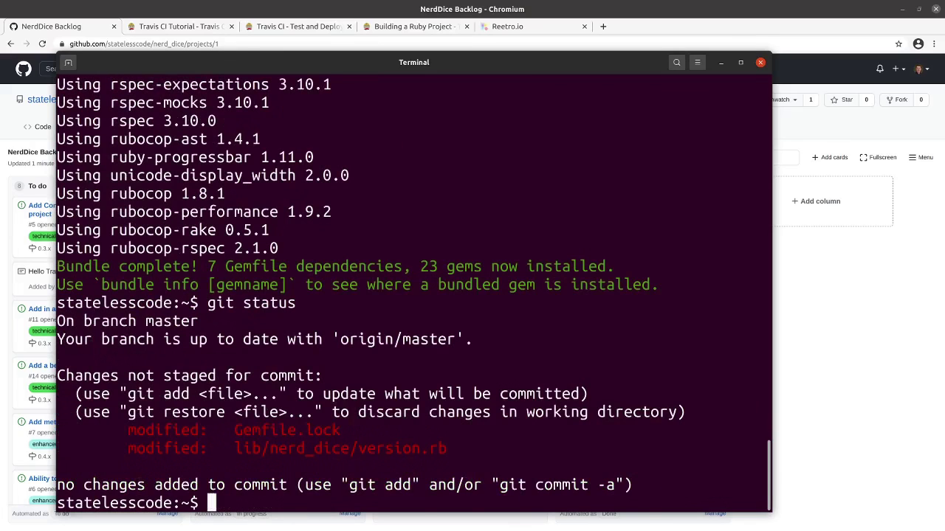
- Review the full git diff of the uncommitted changes on master through to its end and close it
{"action": "type", "text": "d"}
{"action": "key", "text": "BackSpace"}
{"action": "type", "text": "git diff"}
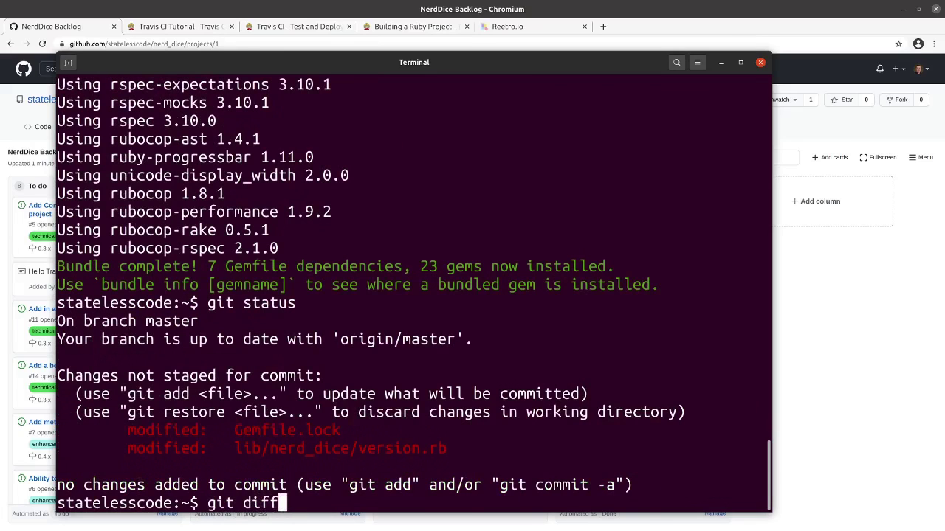
{"action": "key", "text": "Return"}
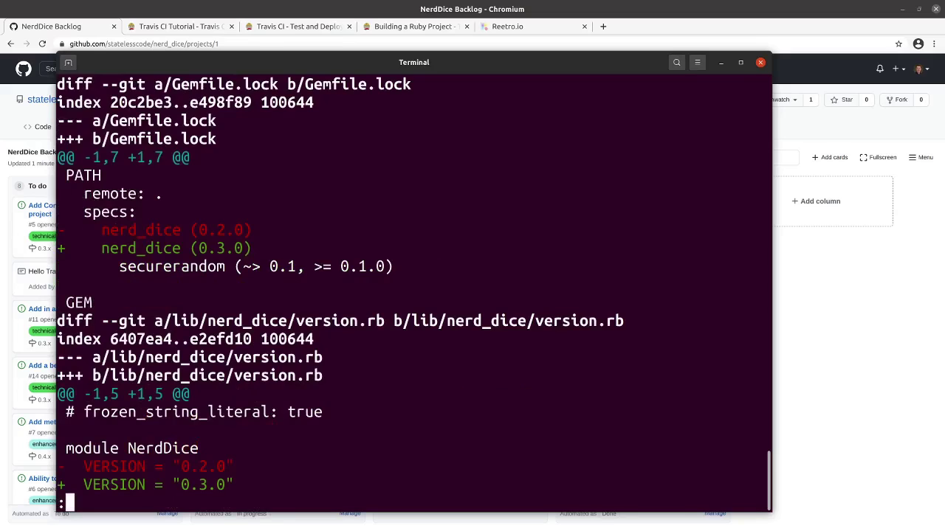
{"action": "key", "text": "Down"}
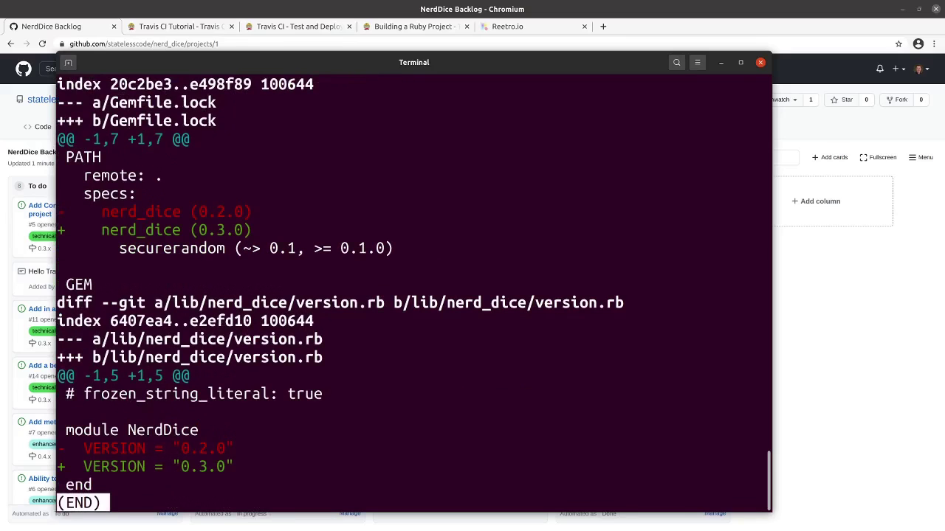
{"action": "key", "text": "Up"}
{"action": "key", "text": "Down"}
{"action": "key", "text": "q"}
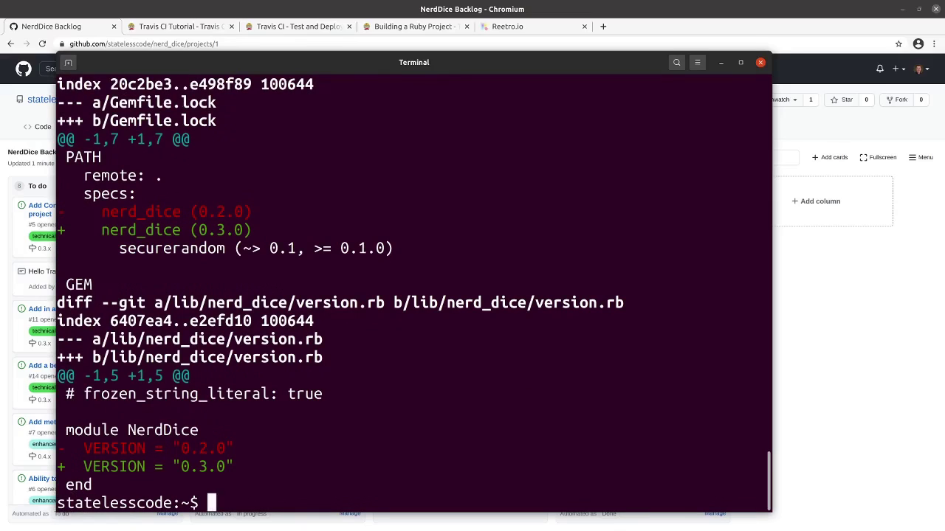
- Stage all changes in the current directory with git add
{"action": "type", "text": "git"}
{"action": "key", "text": "BackSpace"}
{"action": "key", "text": "BackSpace"}
{"action": "key", "text": "BackSpace"}
{"action": "key", "text": "BackSpace"}
{"action": "type", "text": "git add ."}
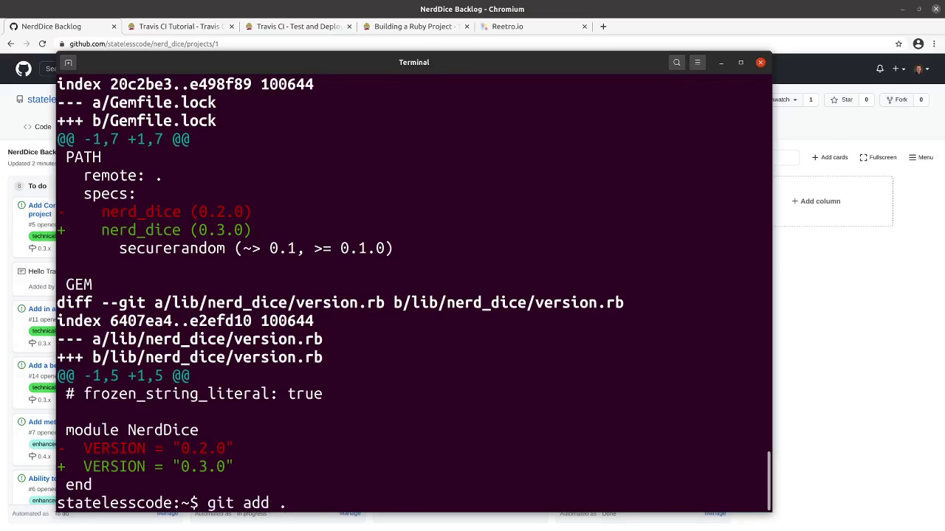
{"action": "key", "text": "Return"}
- Create a signed commit with the message "Bump version to 0.3.0", entering the signing key's passphrase, and push it to the remote
{"action": "type", "text": "git com"}
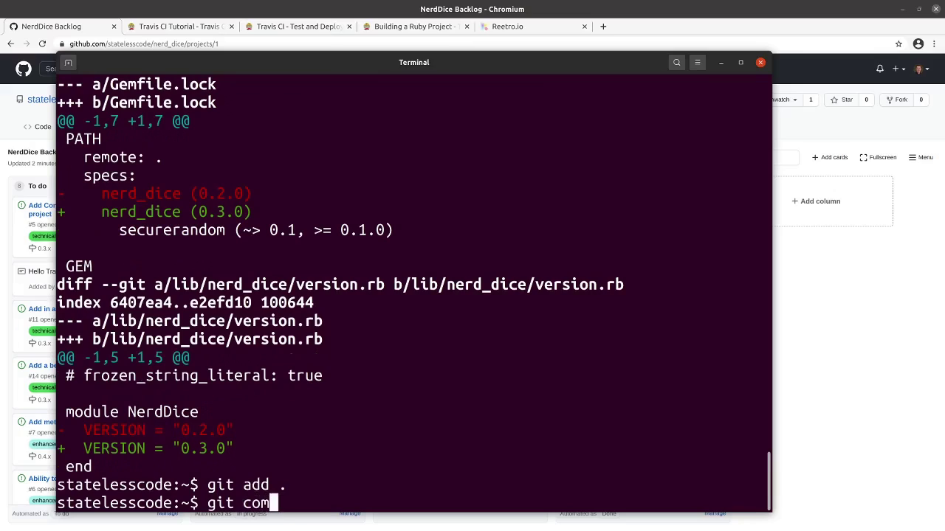
{"action": "type", "text": "mit -S -m "}
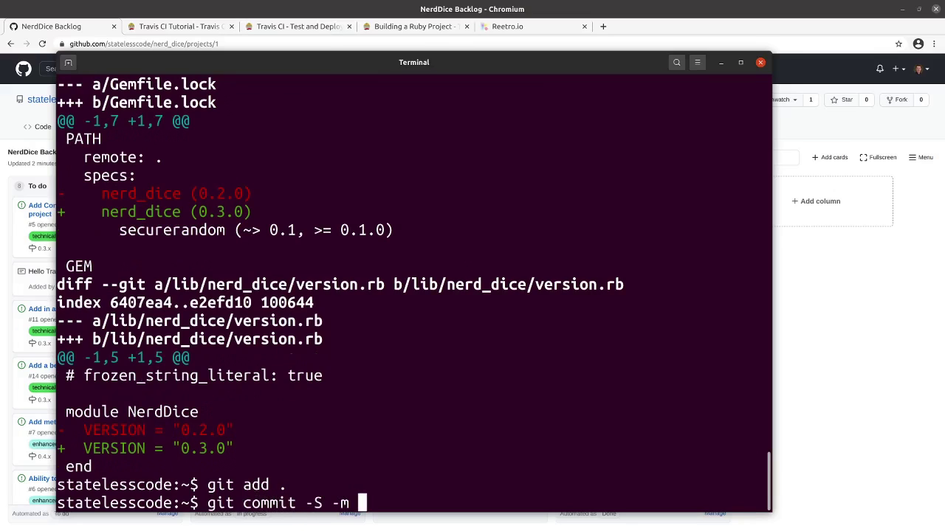
{"action": "type", "text": "\"Bump v"}
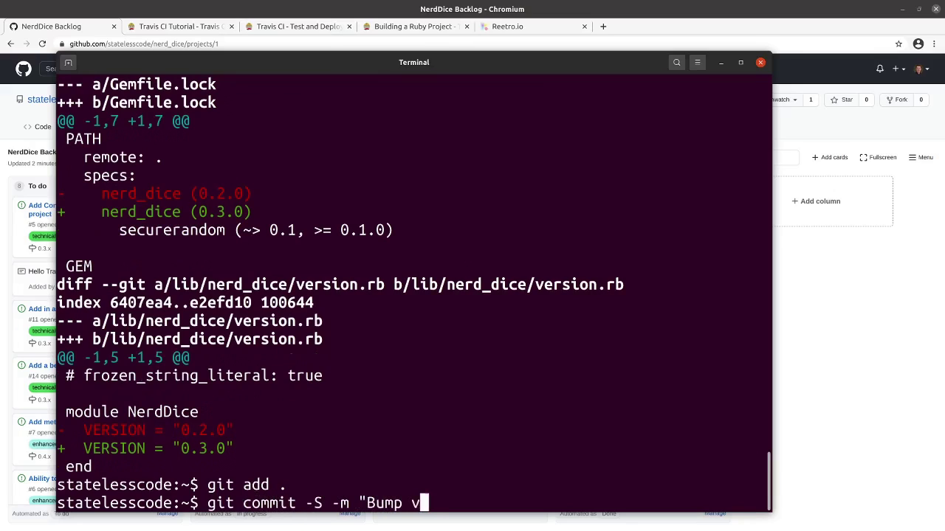
{"action": "type", "text": "ersion to 0.3.0\""}
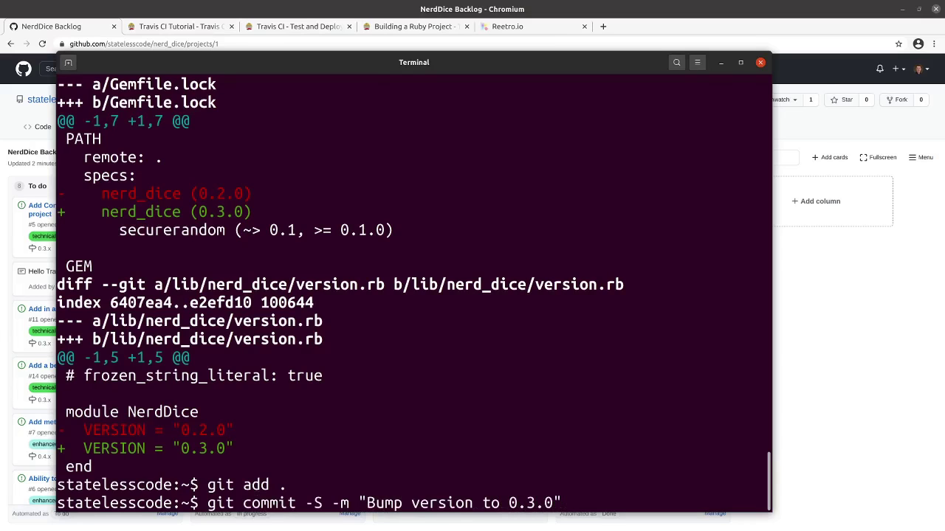
{"action": "key", "text": "Return"}
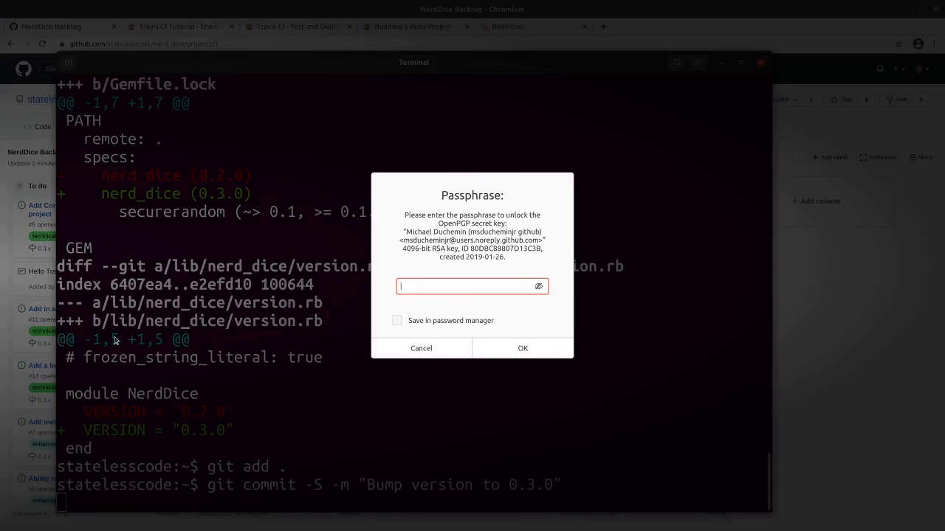
{"action": "type", "text": "••"}
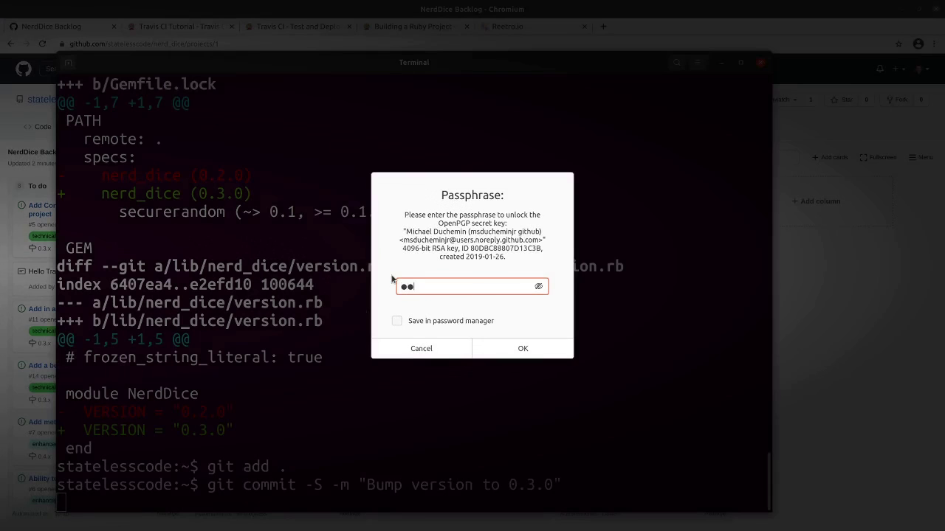
{"action": "type", "text": "••••••"}
{"action": "key", "text": "Return"}
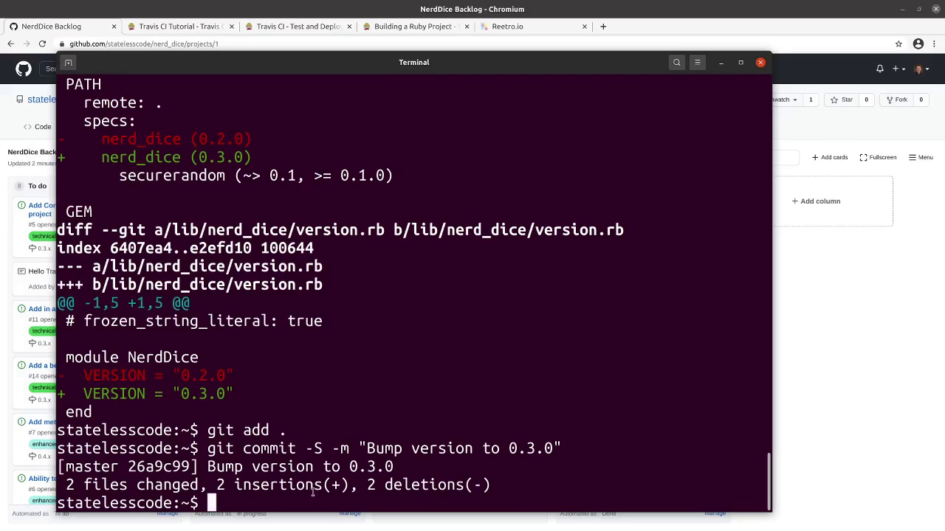
{"action": "type", "text": "git push"}
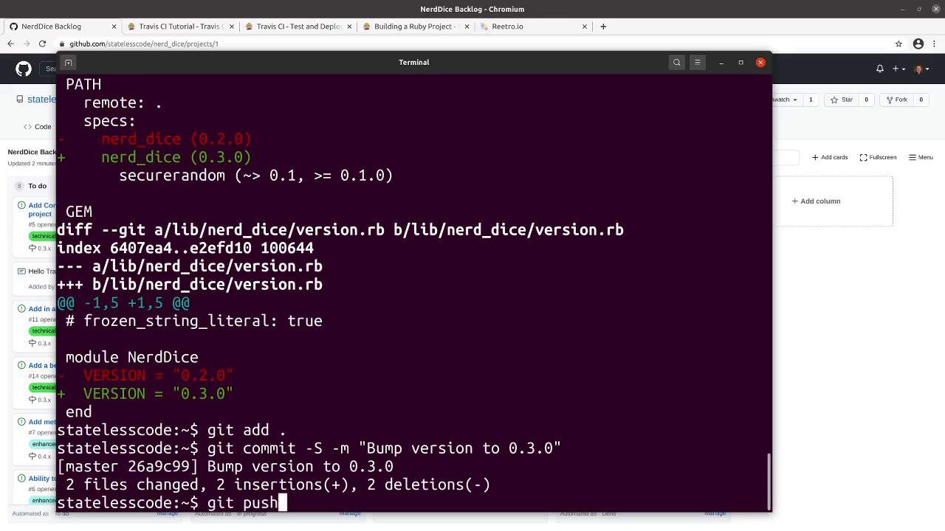
{"action": "key", "text": "Return"}
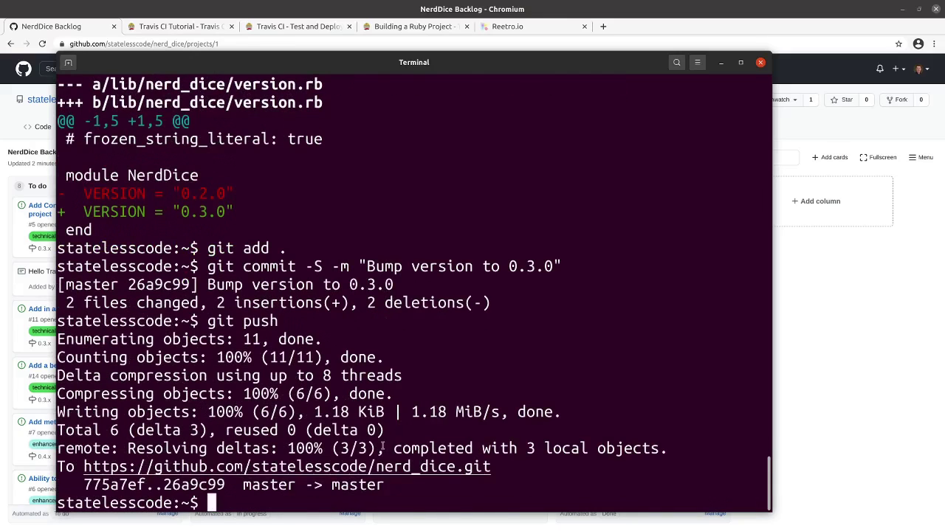
- Switch to Chromium, open the nerd_dice repository on GitHub and view its version-0-2-x-stable branch
{"action": "left_click", "coordinate": [8, 118]}
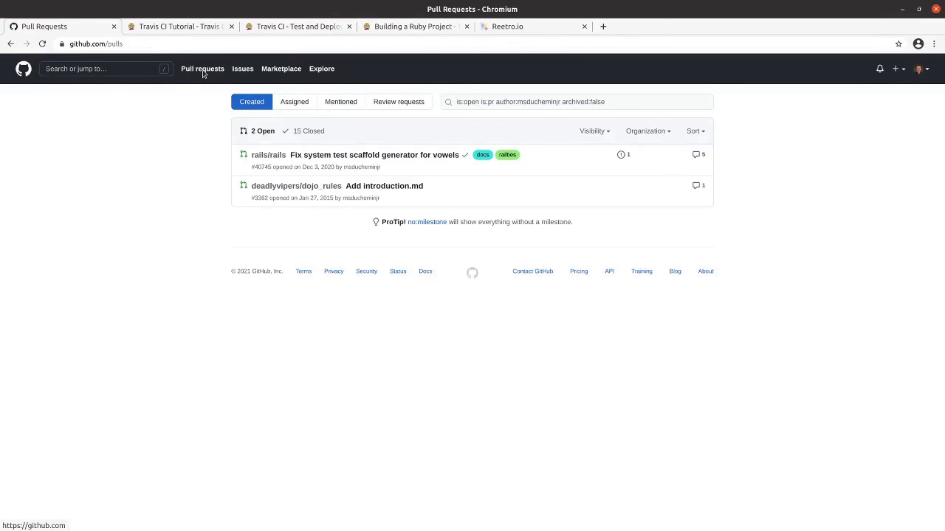
{"action": "left_click", "coordinate": [23, 71]}
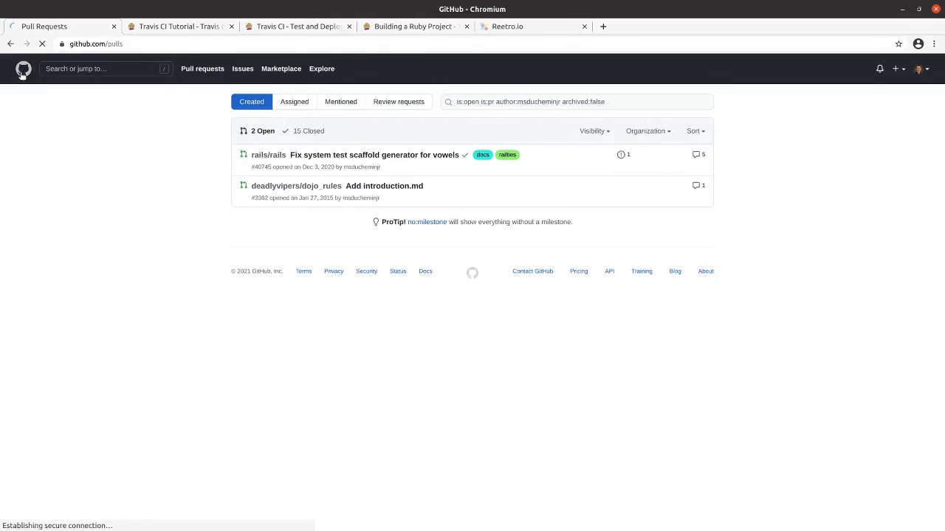
{"action": "left_click", "coordinate": [81, 177]}
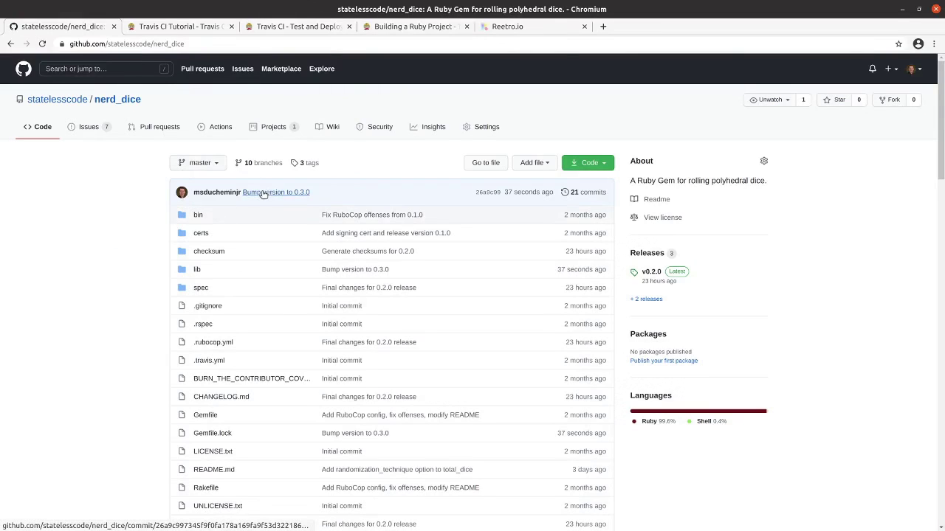
{"action": "left_click", "coordinate": [208, 163]}
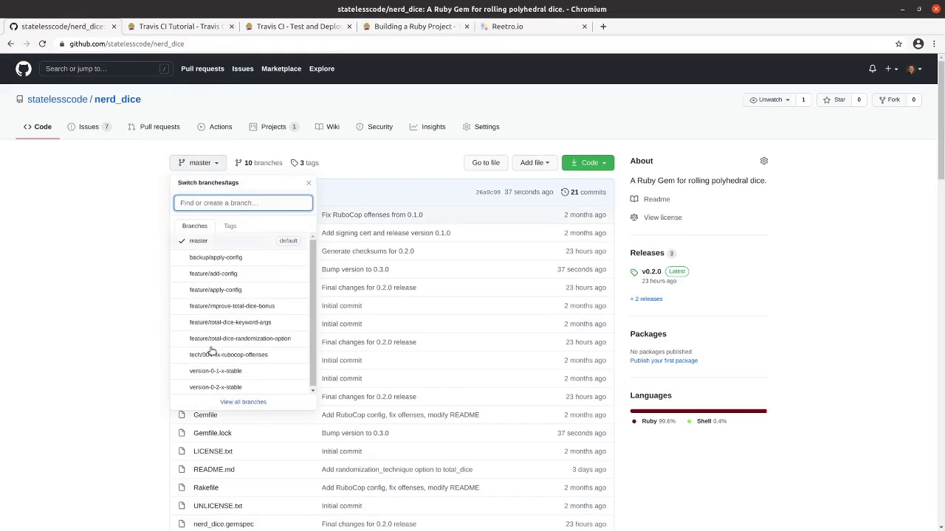
{"action": "left_click", "coordinate": [215, 387]}
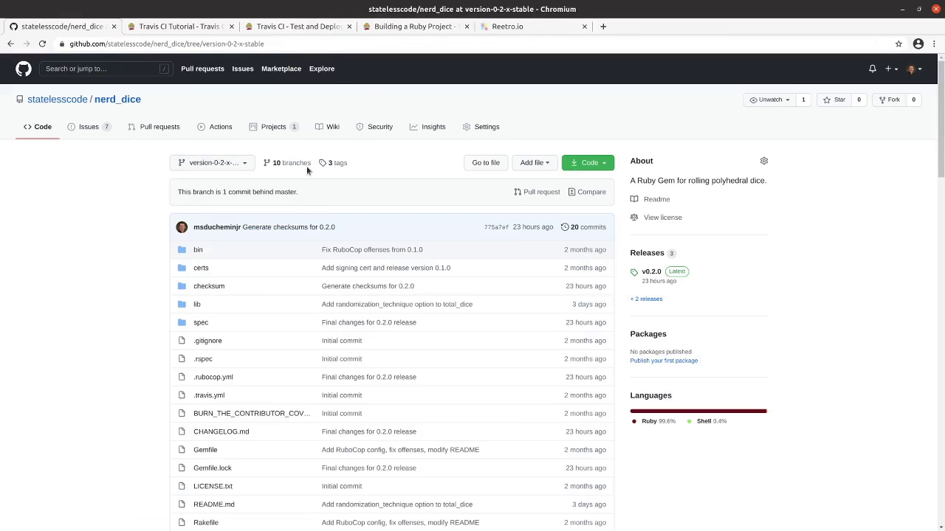
- Open the NerdDice Backlog project and move the "Bump version to 0.3.0" card to Done
{"action": "left_click", "coordinate": [271, 130]}
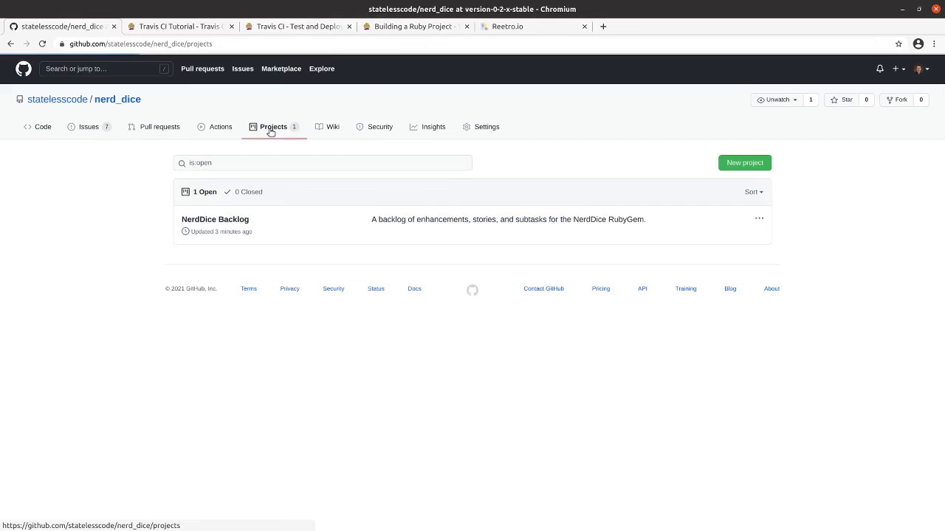
{"action": "left_click", "coordinate": [249, 224]}
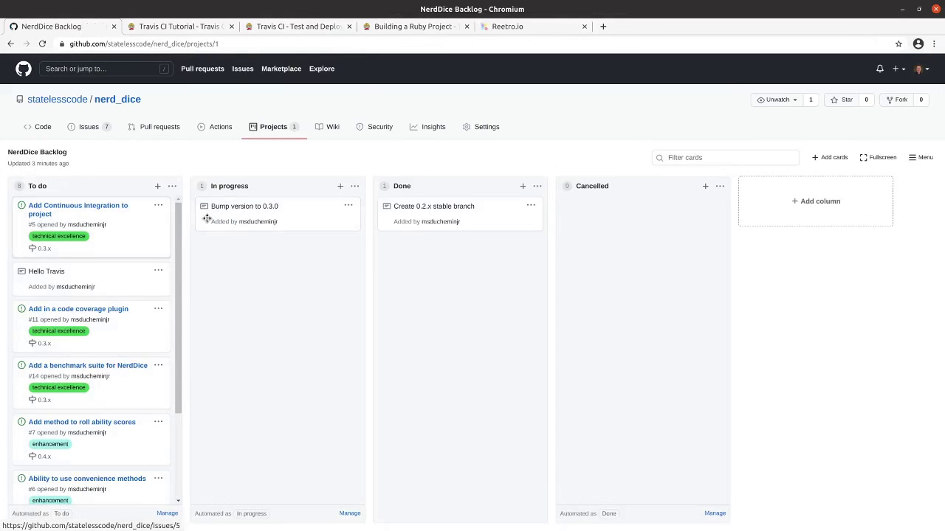
{"action": "left_click_drag", "start_coordinate": [289, 212], "coordinate": [474, 258]}
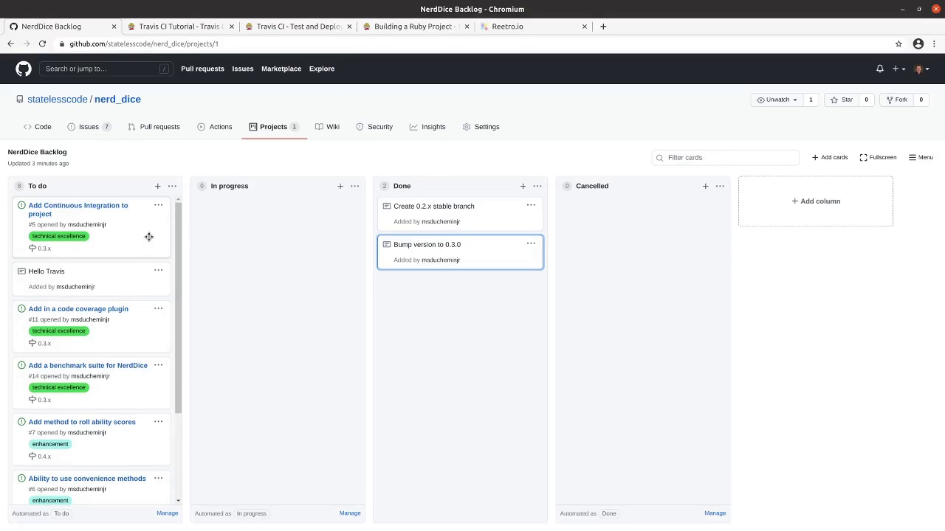
- Move the "Add Continuous Integration to project" and "Hello Travis" cards from To do to In progress
{"action": "left_click_drag", "start_coordinate": [130, 229], "coordinate": [281, 229]}
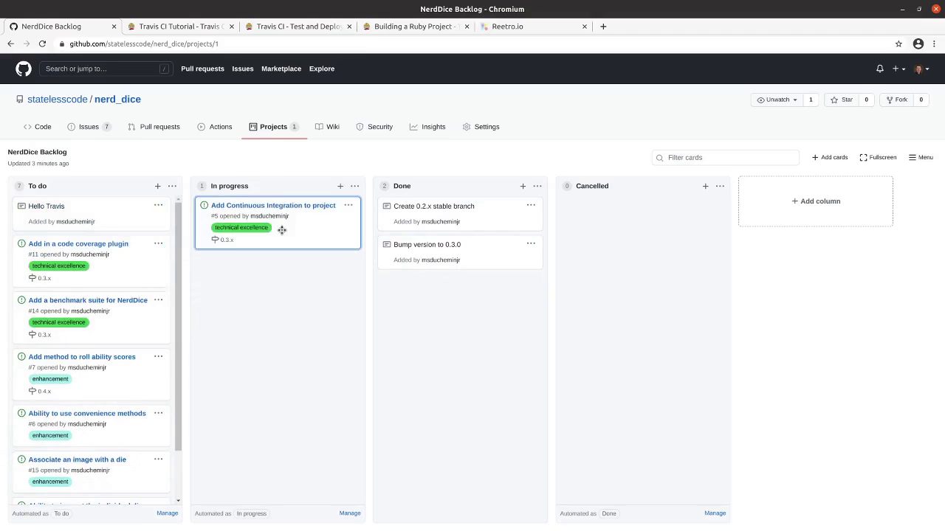
{"action": "left_click", "coordinate": [117, 217]}
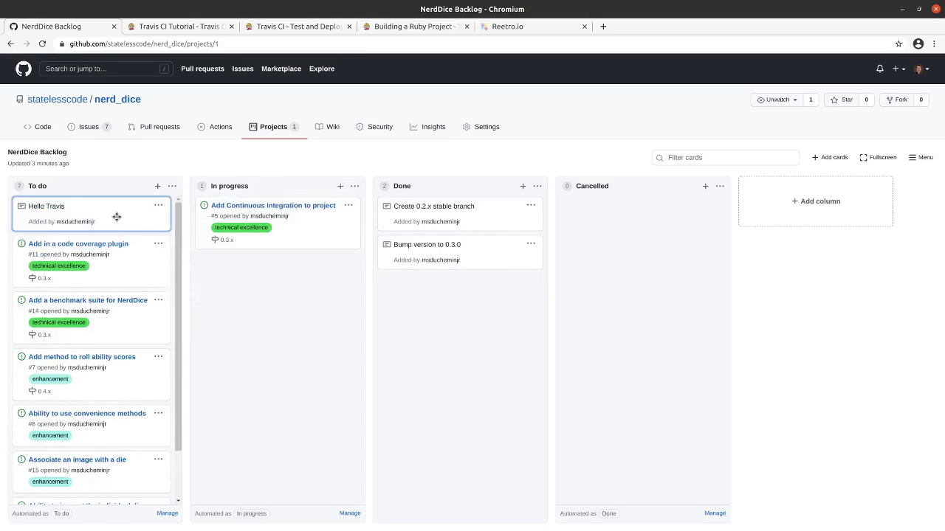
{"action": "left_click_drag", "start_coordinate": [116, 217], "coordinate": [296, 290]}
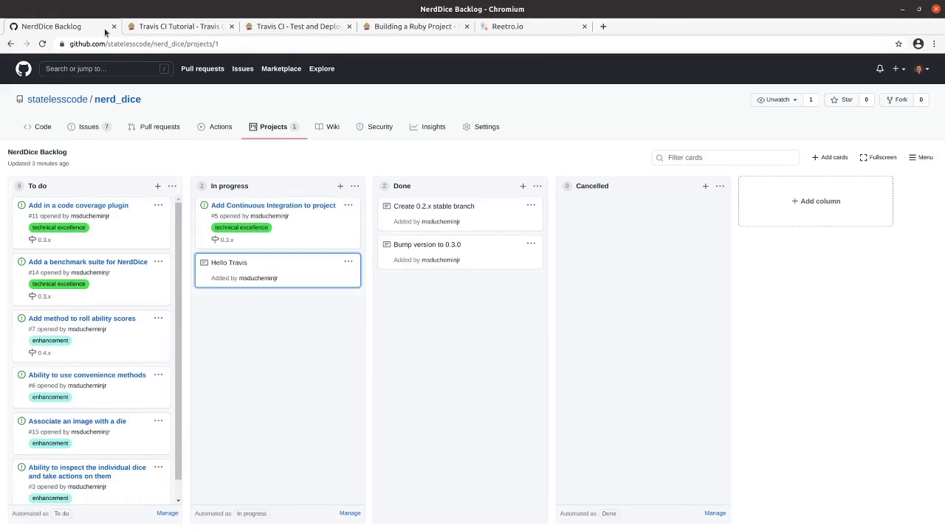
- Look at the Travis CI tutorial and getting-started page, and open the Travis CI account settings
{"action": "left_click", "coordinate": [172, 27]}
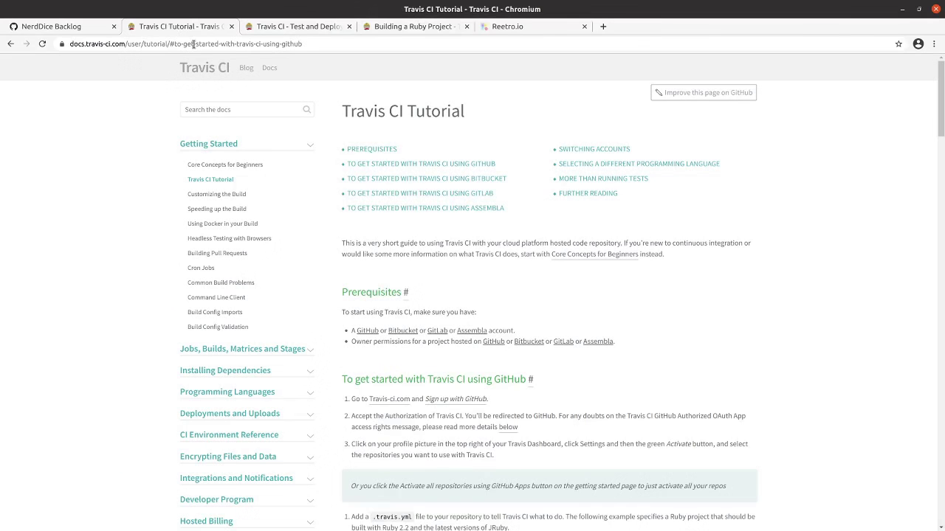
{"action": "left_click", "coordinate": [281, 27]}
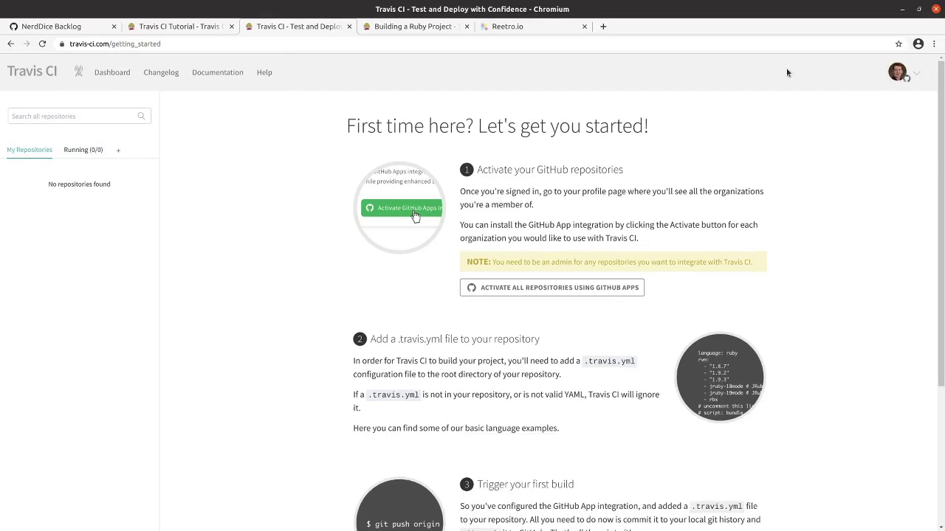
{"action": "left_click", "coordinate": [894, 72]}
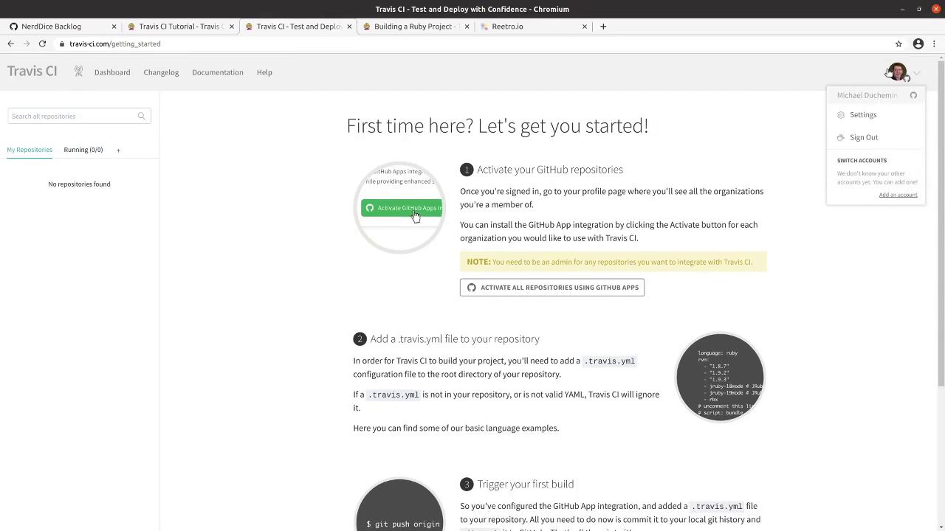
{"action": "left_click", "coordinate": [745, 88]}
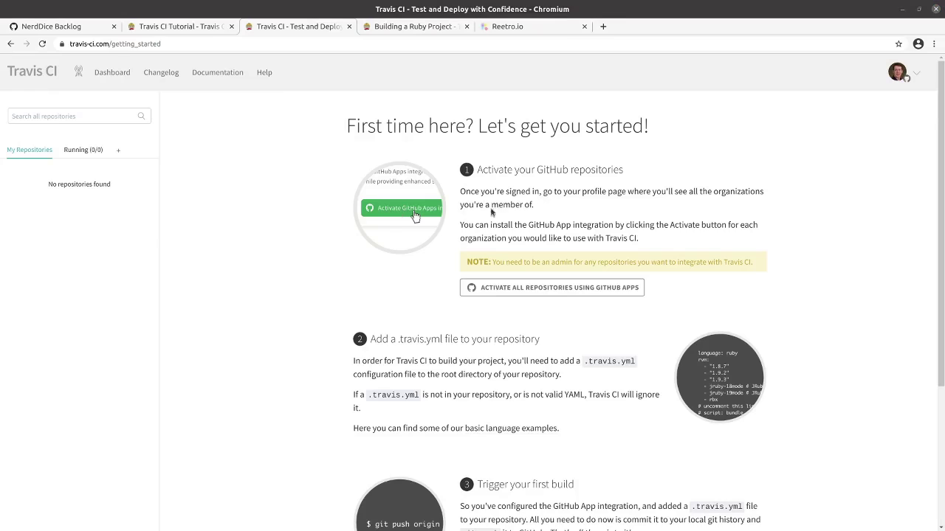
{"action": "left_click", "coordinate": [904, 76]}
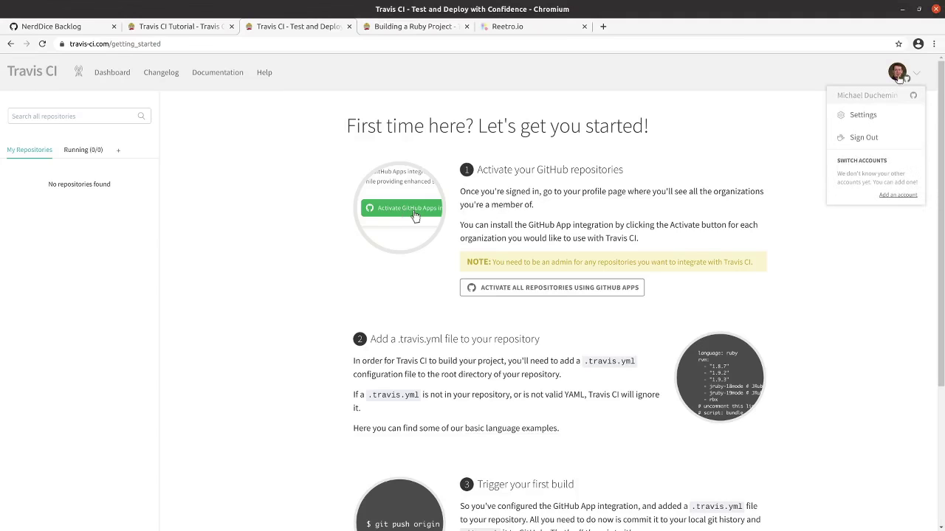
{"action": "left_click", "coordinate": [851, 124]}
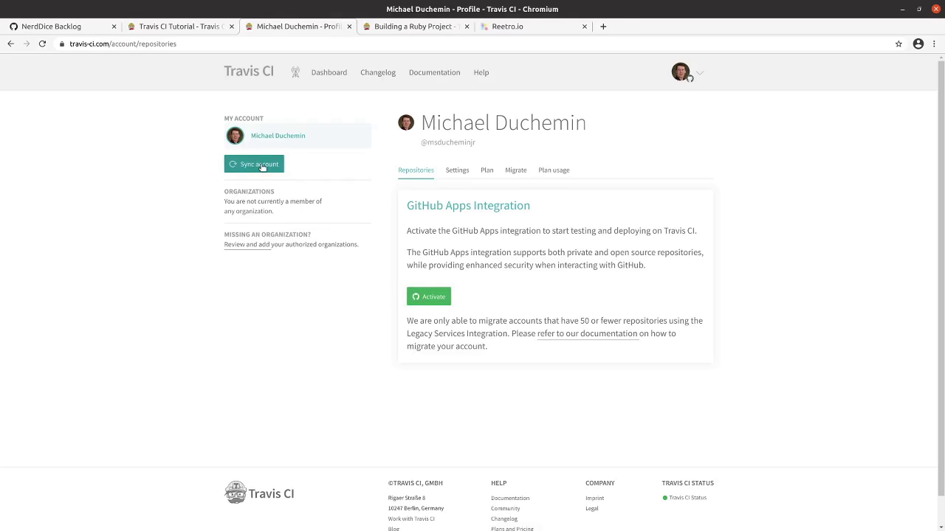
- Examine the Travis CI account preferences, from API authentication to insights visibility, and return to the account's repositories page
{"action": "left_click", "coordinate": [453, 171]}
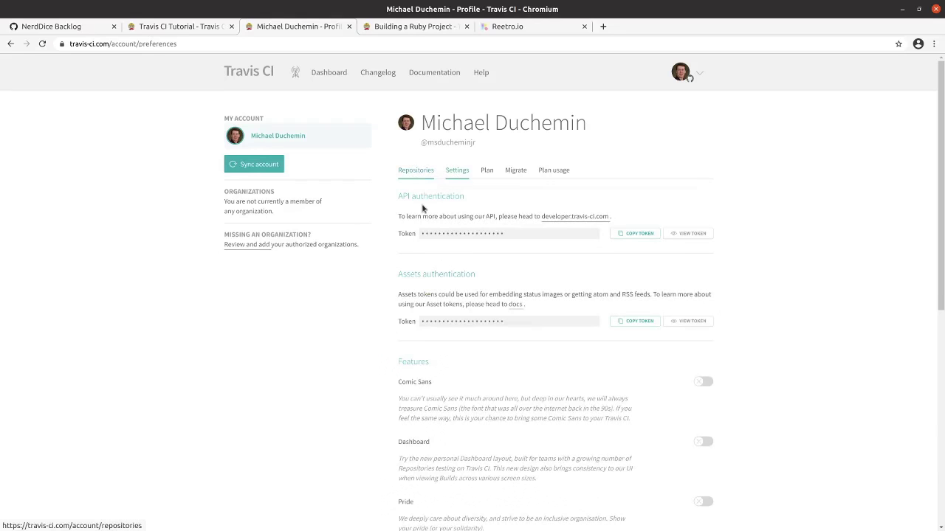
{"action": "scroll", "coordinate": [354, 265], "scroll_direction": "down", "scroll_amount": 3}
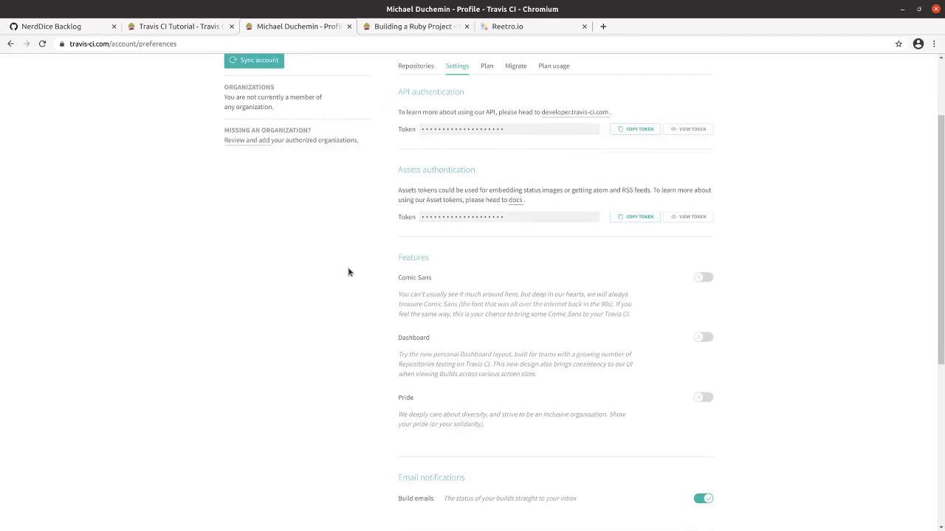
{"action": "scroll", "coordinate": [348, 273], "scroll_direction": "down", "scroll_amount": 1}
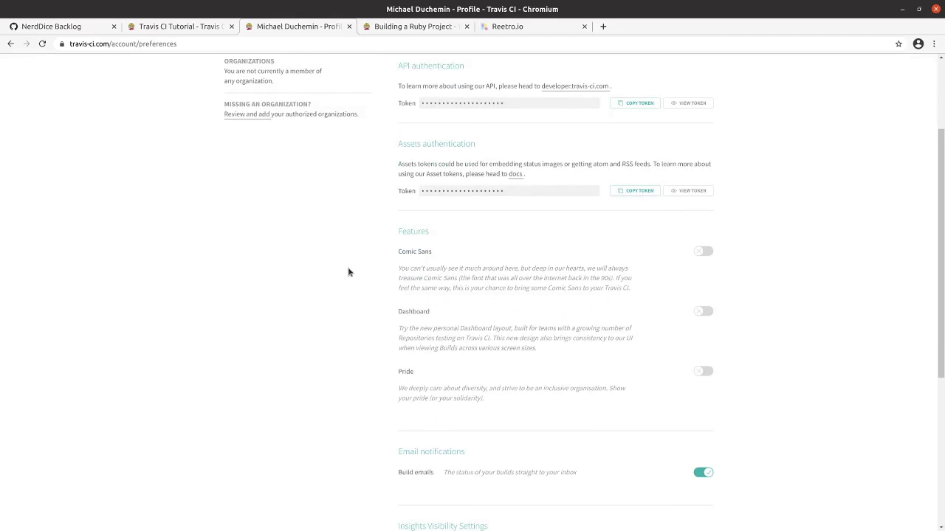
{"action": "scroll", "coordinate": [348, 272], "scroll_direction": "down", "scroll_amount": 1}
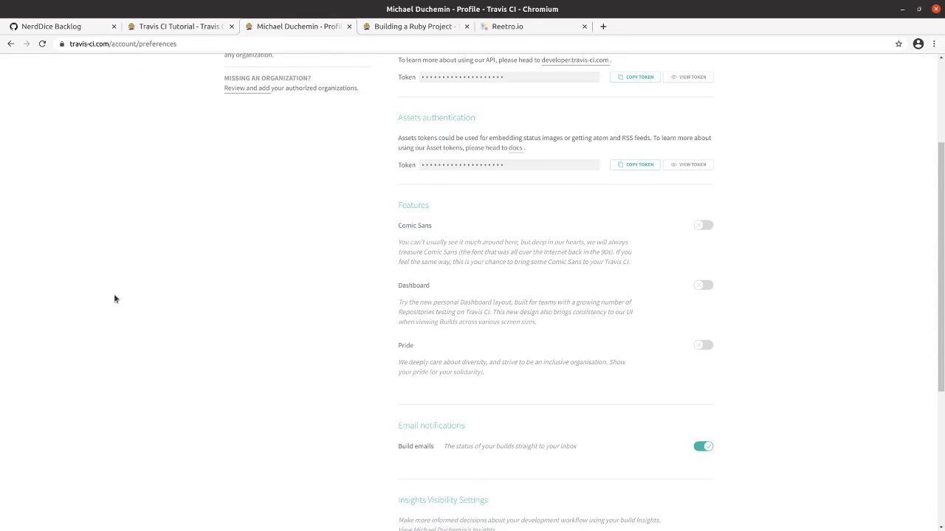
{"action": "scroll", "coordinate": [114, 298], "scroll_direction": "down", "scroll_amount": 3}
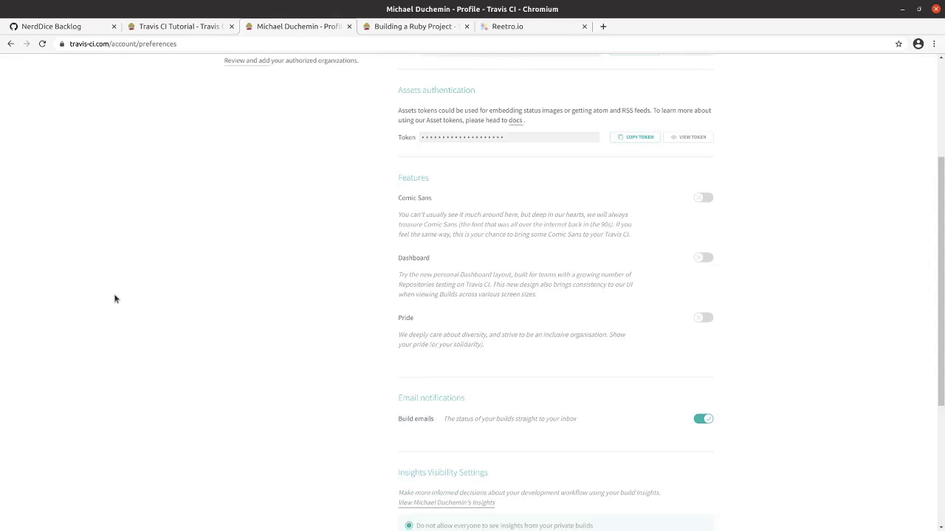
{"action": "scroll", "coordinate": [116, 299], "scroll_direction": "down", "scroll_amount": 5}
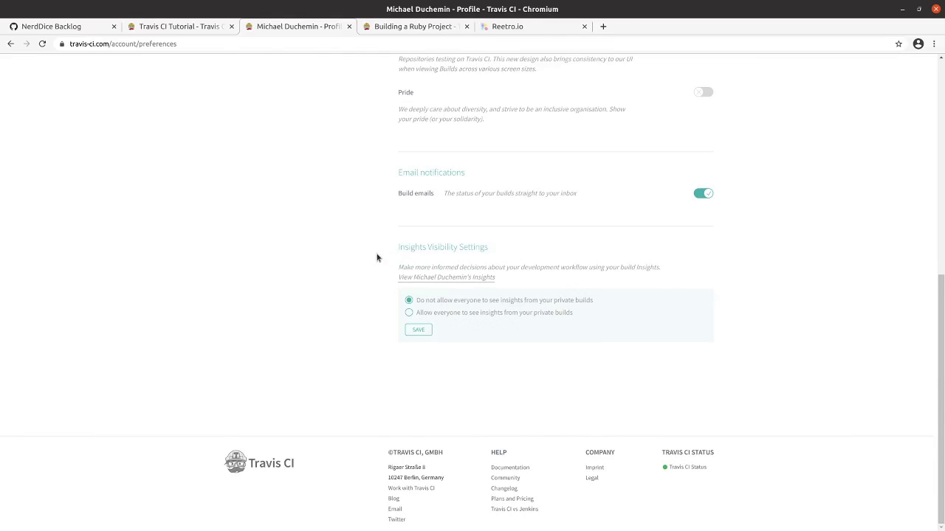
{"action": "scroll", "coordinate": [376, 254], "scroll_direction": "up", "scroll_amount": 5}
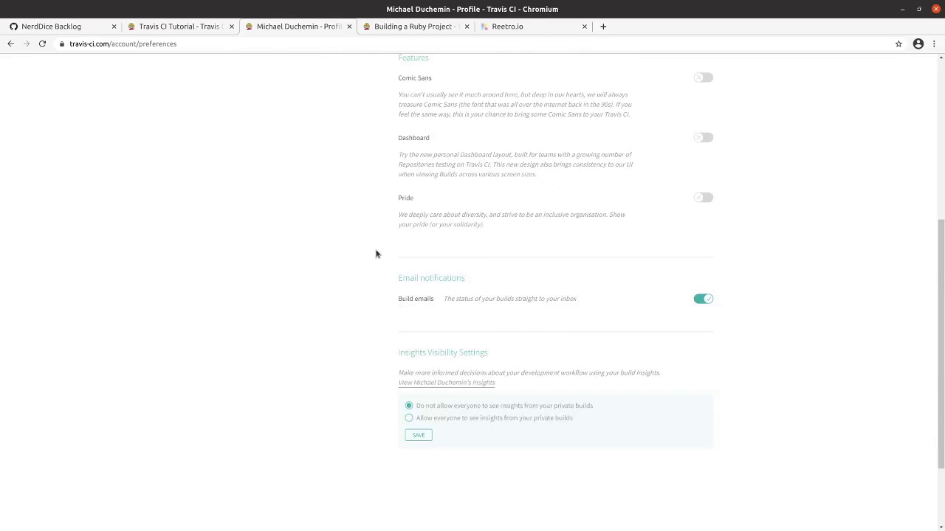
{"action": "scroll", "coordinate": [375, 254], "scroll_direction": "up", "scroll_amount": 7}
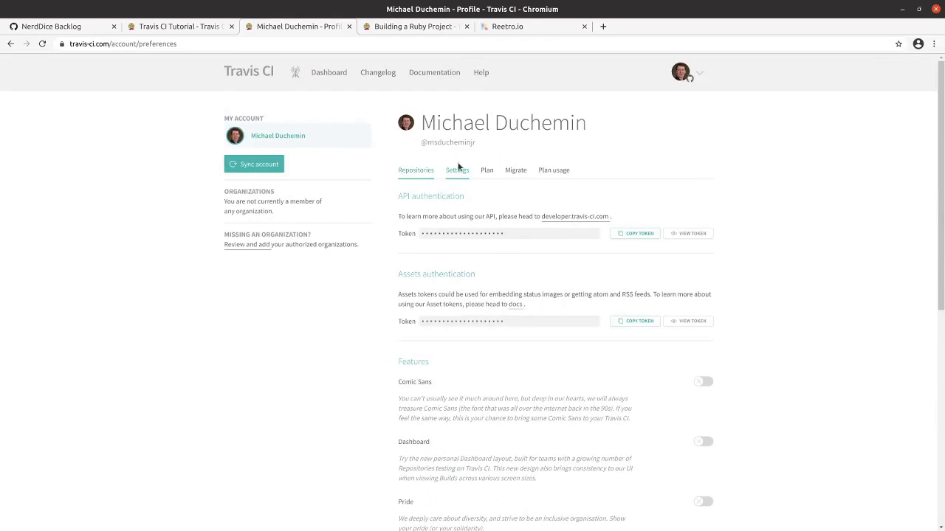
{"action": "left_click", "coordinate": [403, 171]}
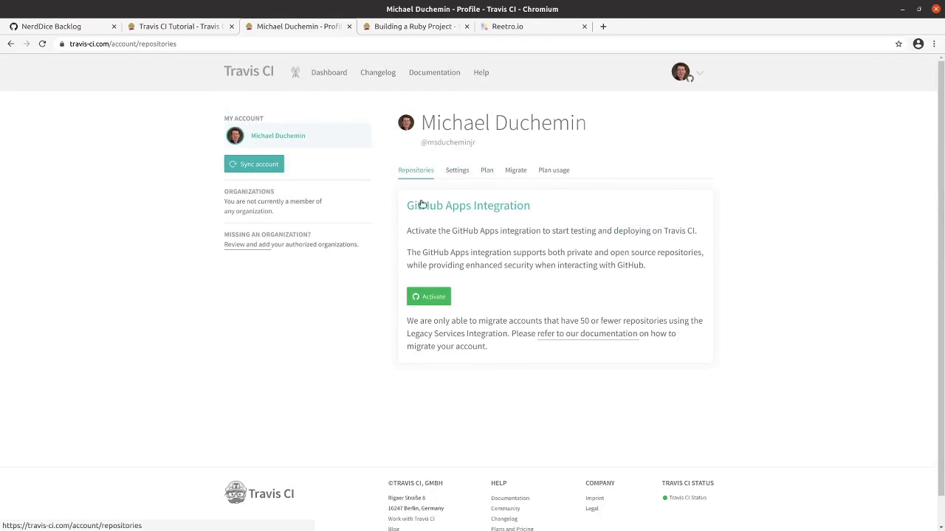
{"action": "left_click", "coordinate": [436, 297]}
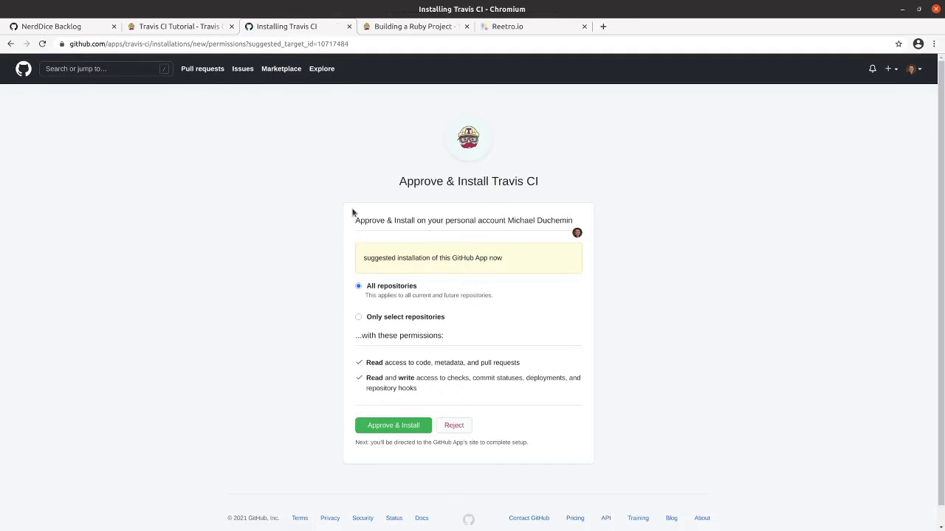
{"action": "left_click", "coordinate": [358, 317]}
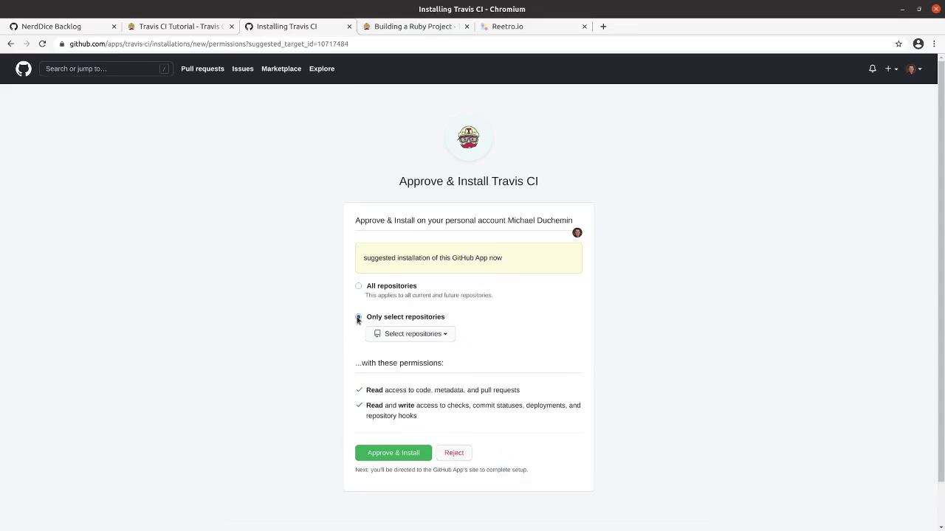
{"action": "left_click", "coordinate": [401, 335]}
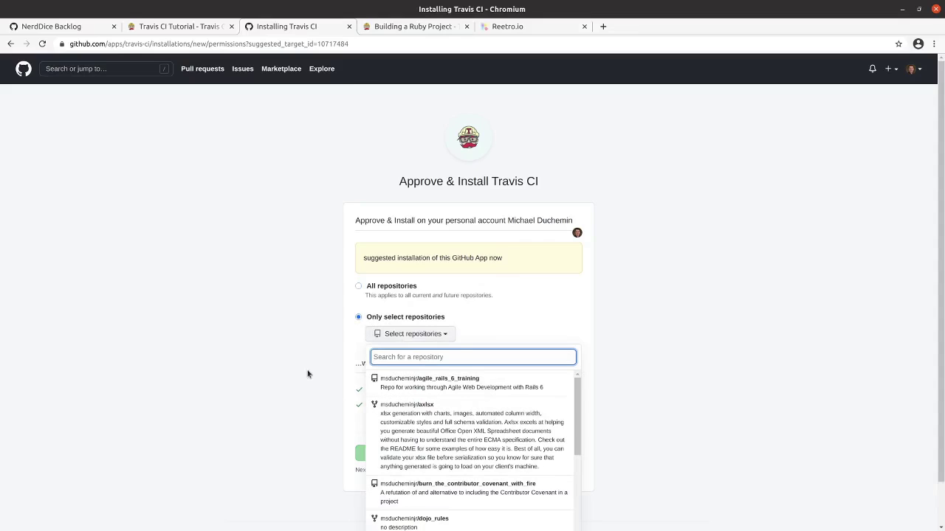
{"action": "scroll", "coordinate": [302, 375], "scroll_direction": "down", "scroll_amount": 2}
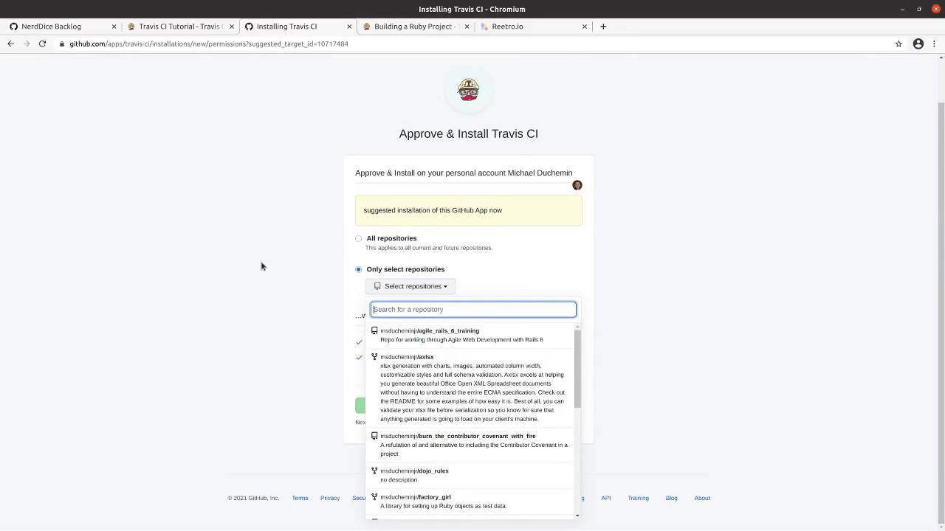
{"action": "type", "text": "n"}
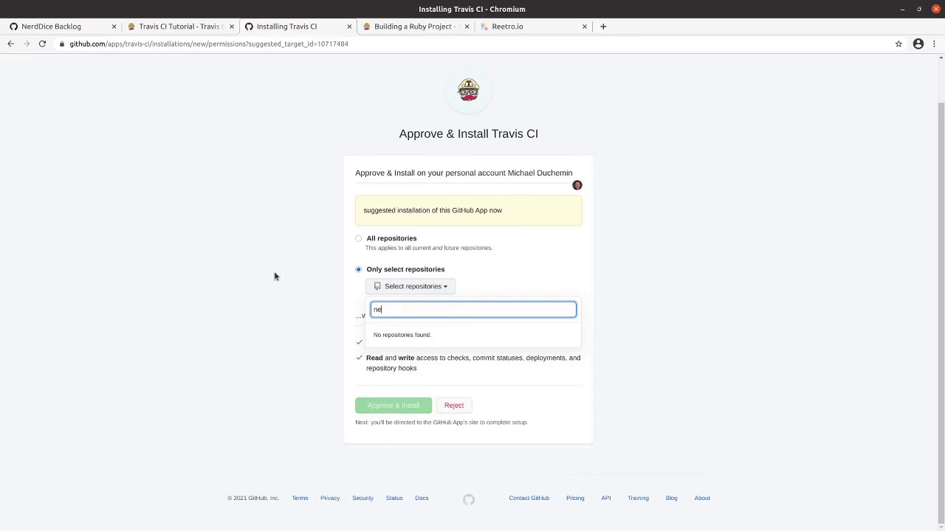
{"action": "type", "text": "e"}
{"action": "key", "text": "BackSpace"}
{"action": "key", "text": "BackSpace"}
{"action": "type", "text": "statel"}
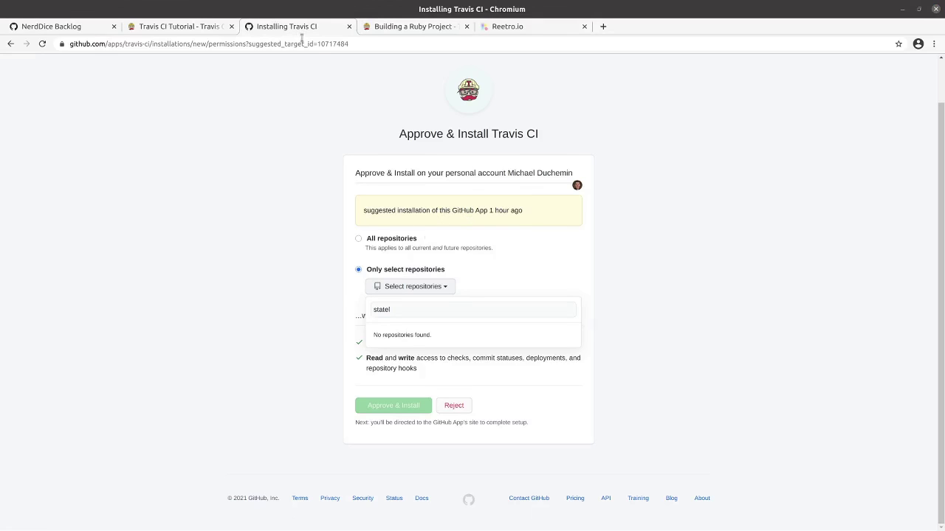
{"action": "left_click", "coordinate": [429, 289]}
{"action": "left_click", "coordinate": [428, 288]}
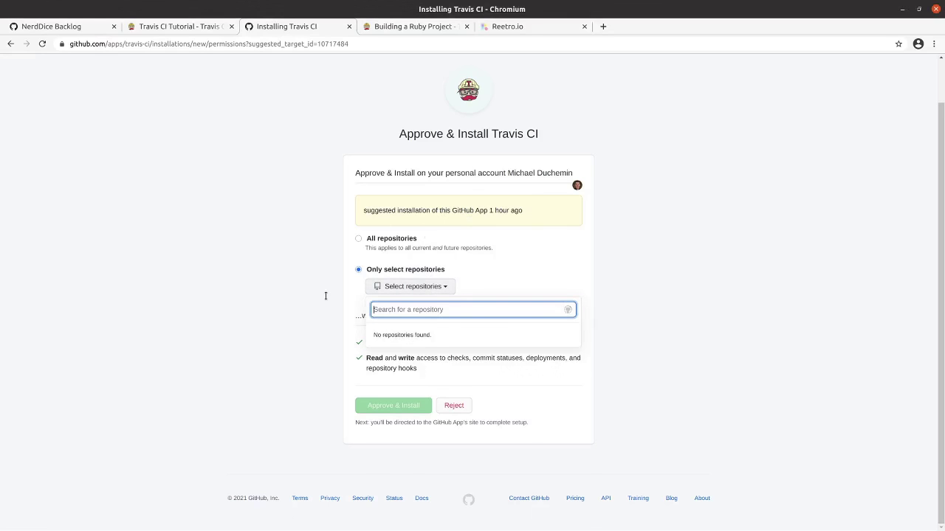
{"action": "left_click", "coordinate": [108, 101]}
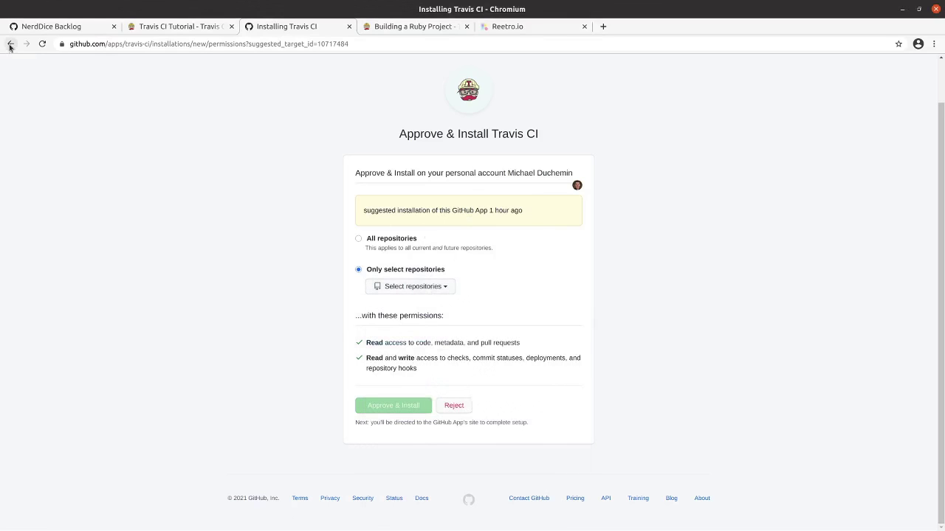
{"action": "left_click", "coordinate": [10, 44]}
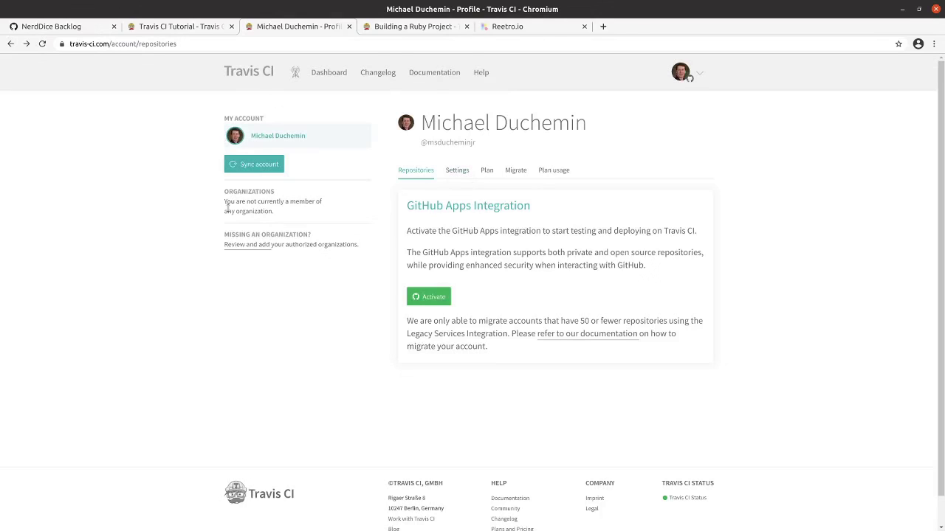
- Review the authorized organizations and grant Travis CI access to the statelesscode organization on GitHub, confirming with the account password
{"action": "left_click", "coordinate": [242, 247]}
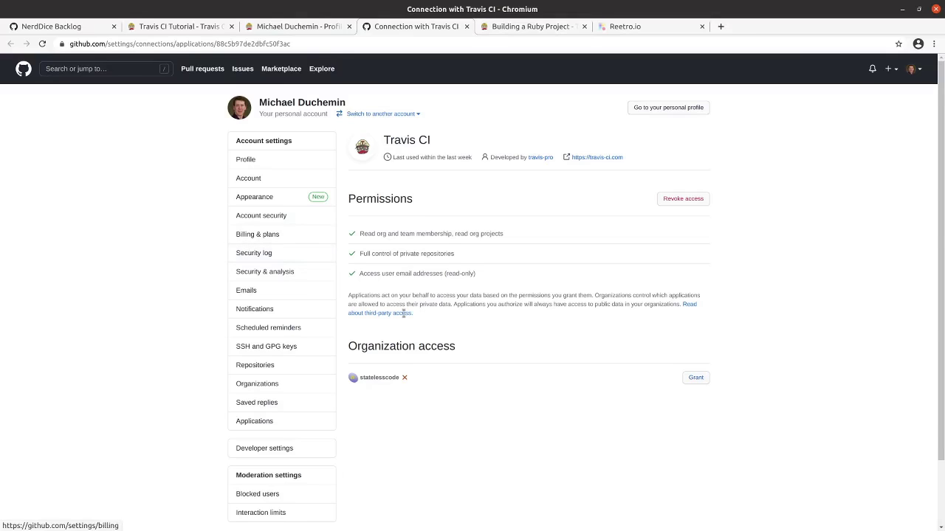
{"action": "left_click", "coordinate": [697, 377]}
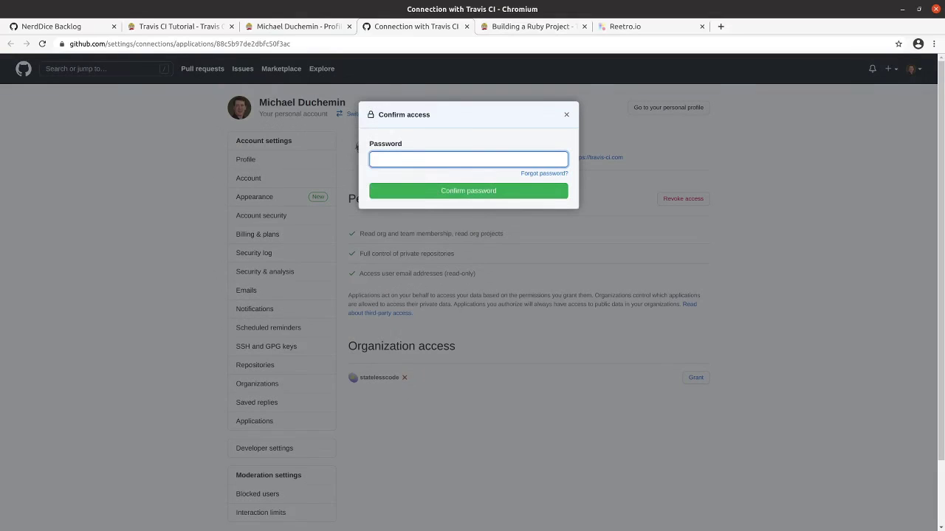
{"action": "key", "text": "Return"}
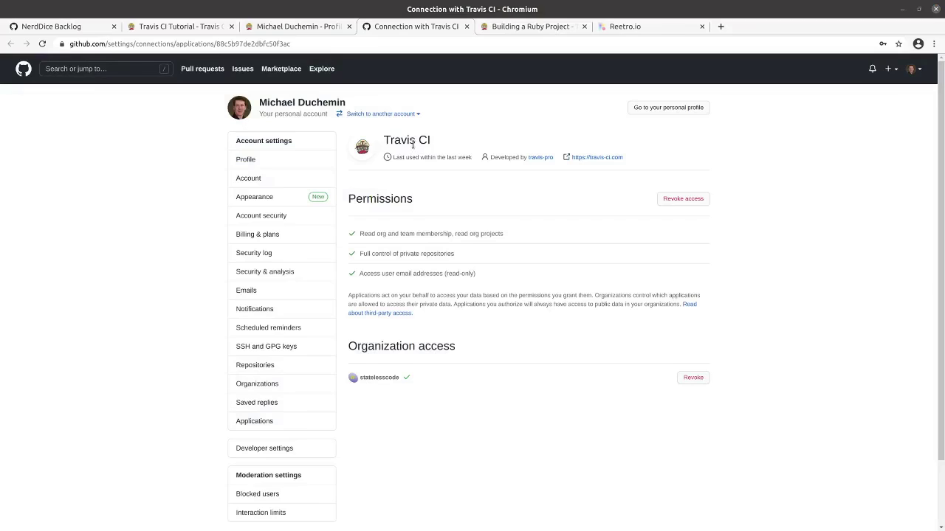
- Sync the Travis CI account and open the Stateless Code organization's repositories page
{"action": "left_click", "coordinate": [323, 27]}
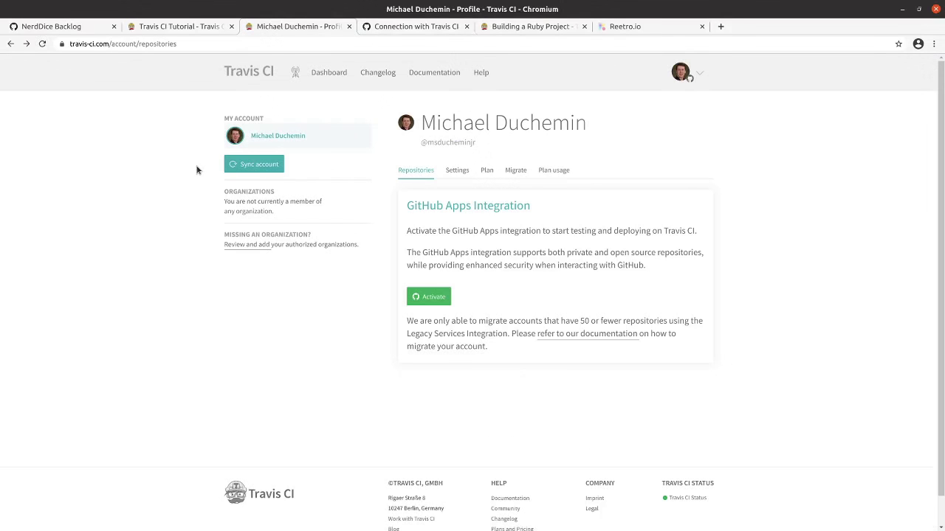
{"action": "left_click", "coordinate": [236, 167]}
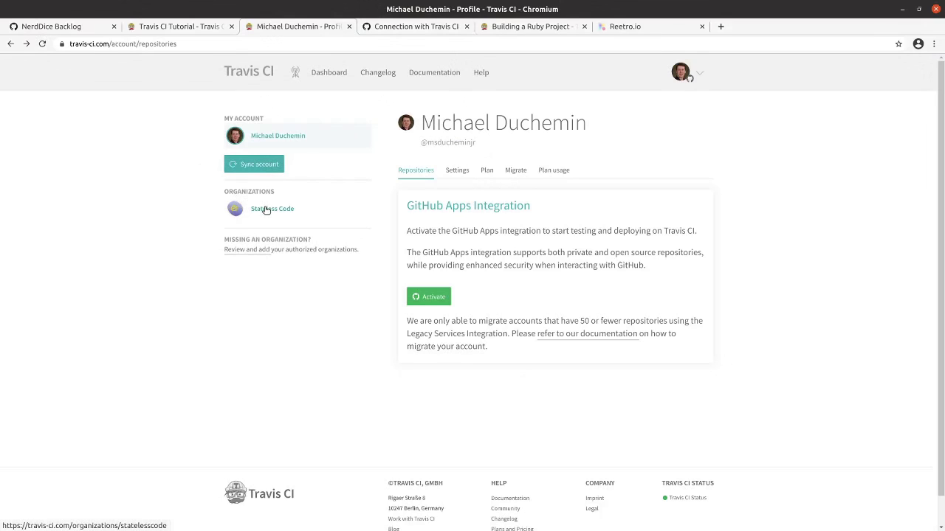
{"action": "left_click", "coordinate": [266, 209]}
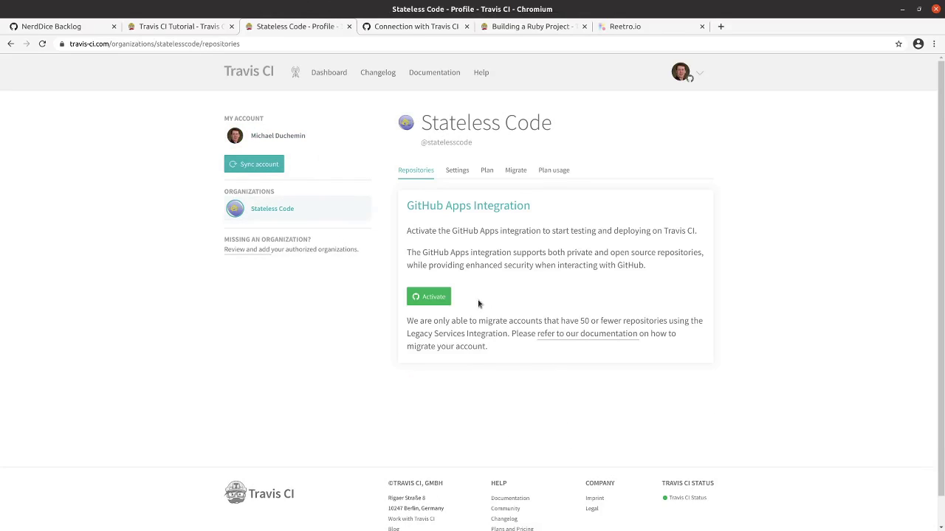
- Approve and install the Travis CI app on the Stateless Code organization for only the nerd_dice repository, and sync the Travis CI account again
{"action": "left_click", "coordinate": [442, 299]}
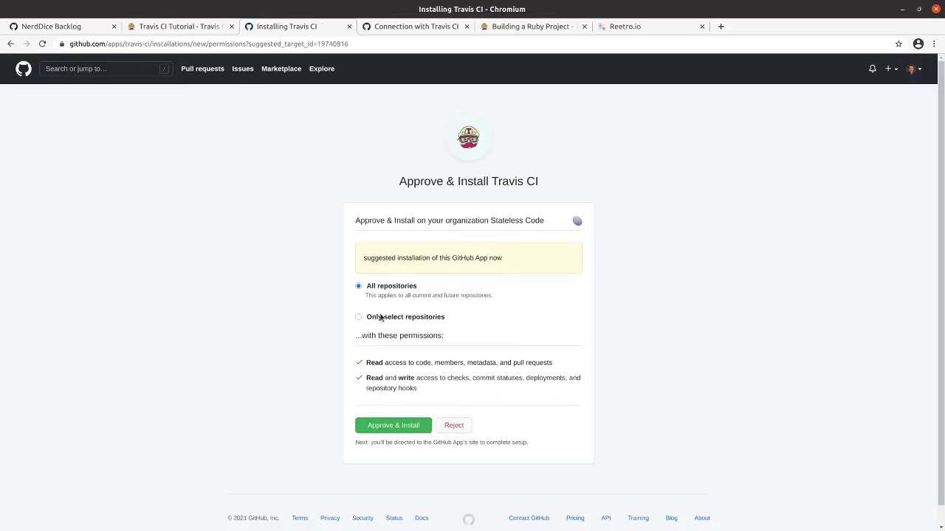
{"action": "left_click", "coordinate": [358, 318]}
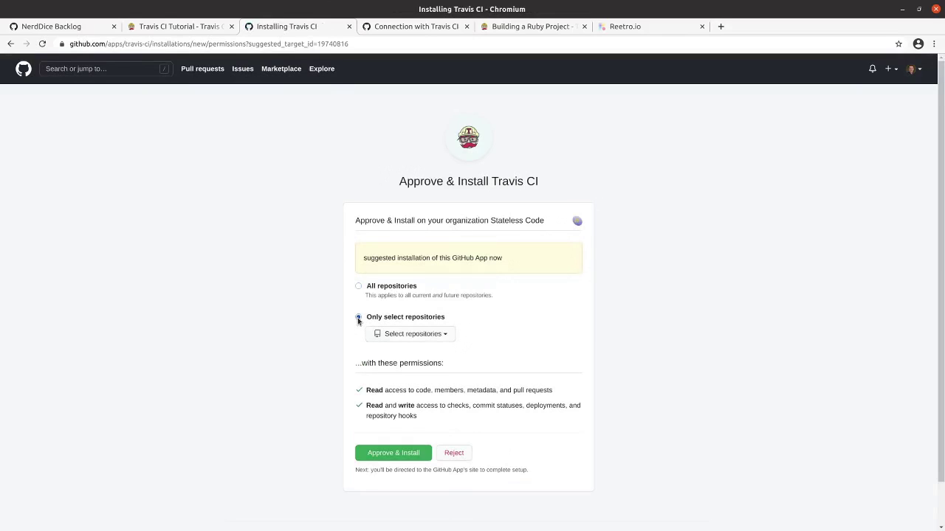
{"action": "left_click", "coordinate": [387, 333]}
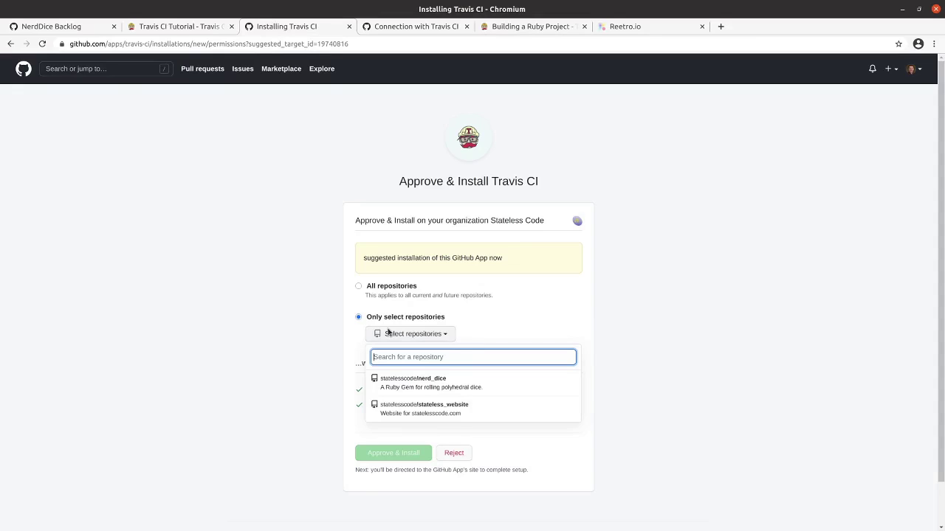
{"action": "left_click", "coordinate": [399, 382]}
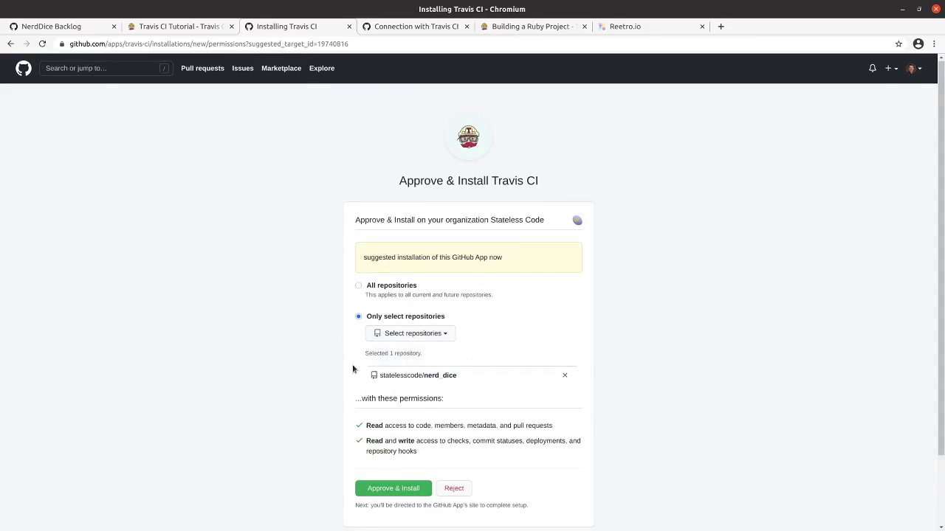
{"action": "scroll", "coordinate": [353, 369], "scroll_direction": "down", "scroll_amount": 1}
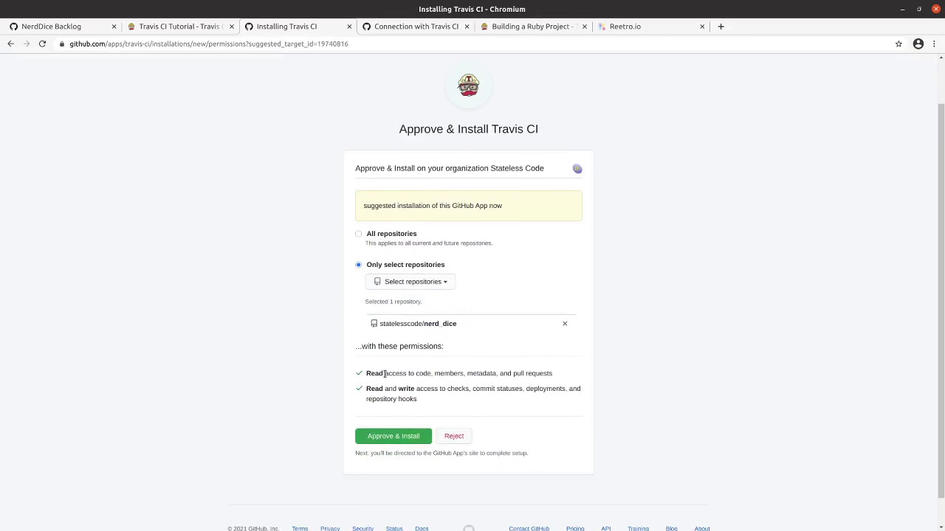
{"action": "left_click", "coordinate": [394, 437]}
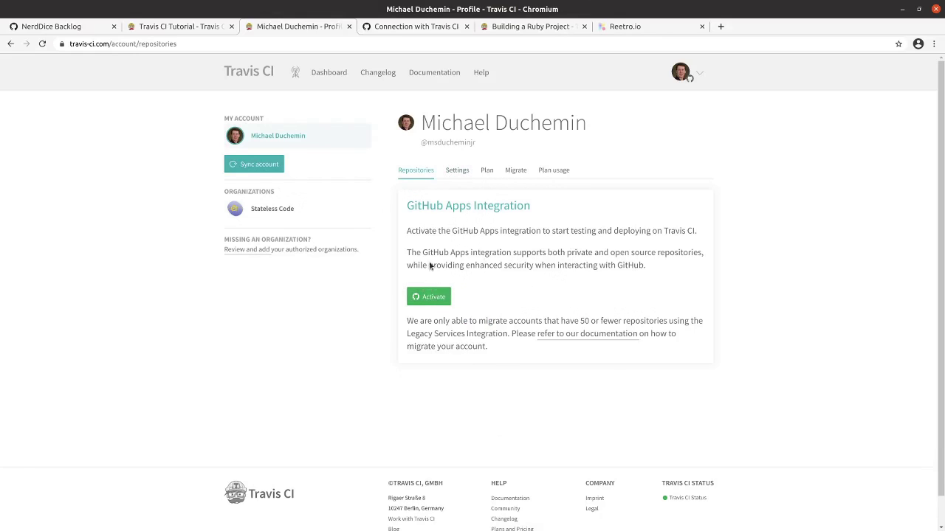
{"action": "left_click", "coordinate": [259, 164]}
{"action": "left_click", "coordinate": [446, 291]}
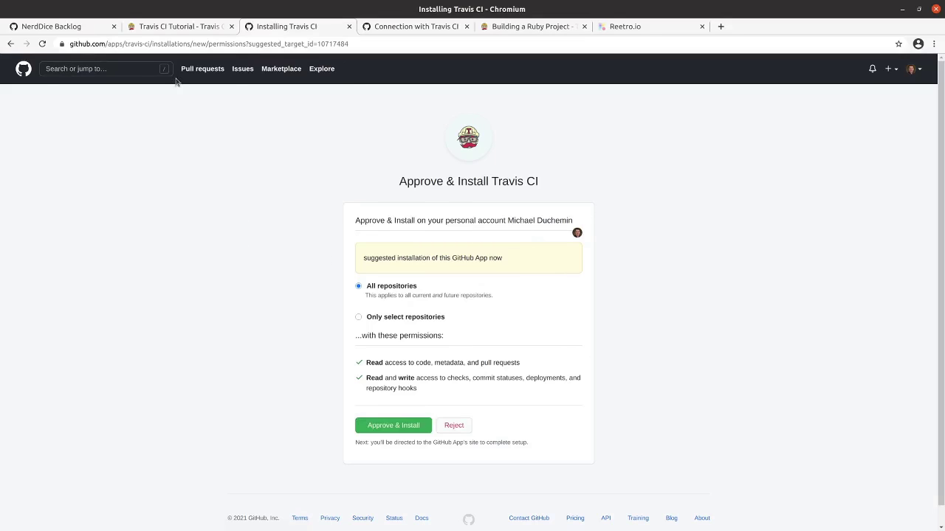
{"action": "left_click", "coordinate": [189, 27]}
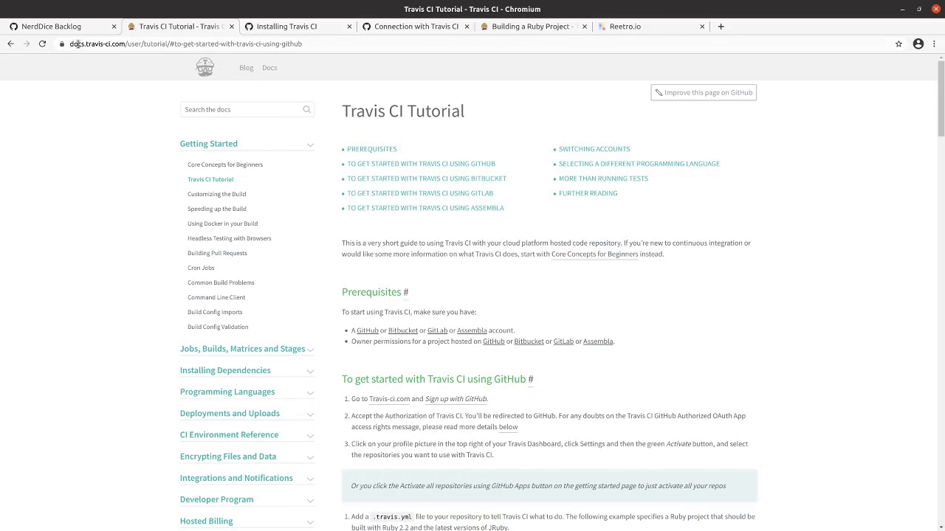
{"action": "left_click", "coordinate": [299, 28]}
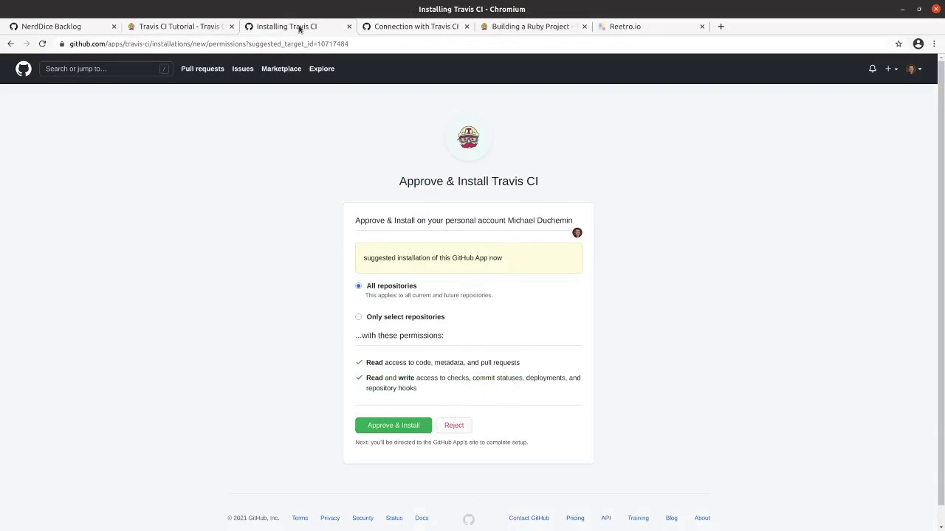
{"action": "left_click", "coordinate": [10, 43]}
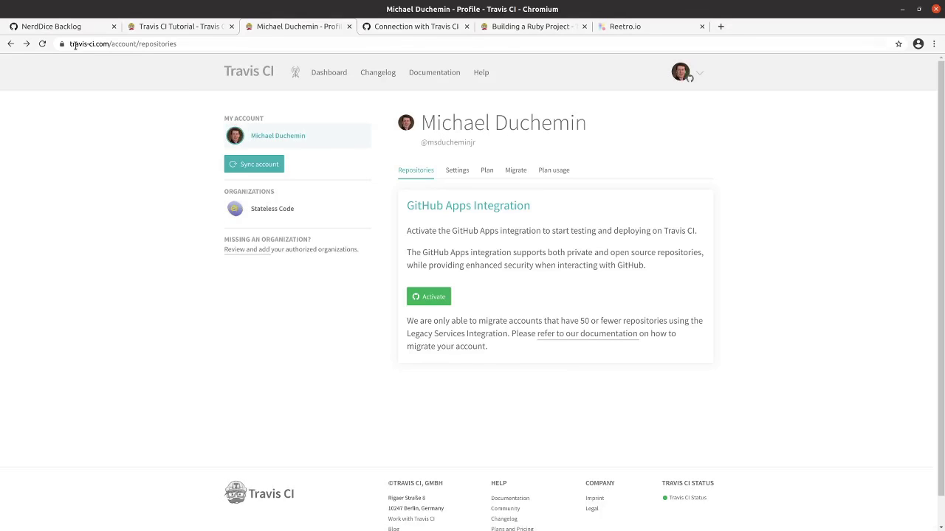
{"action": "left_click", "coordinate": [42, 44]}
- Switch to the Terminal and create and check out a new Git branch named feature/travis-ci-init
{"action": "key", "text": "alt+Tab"}
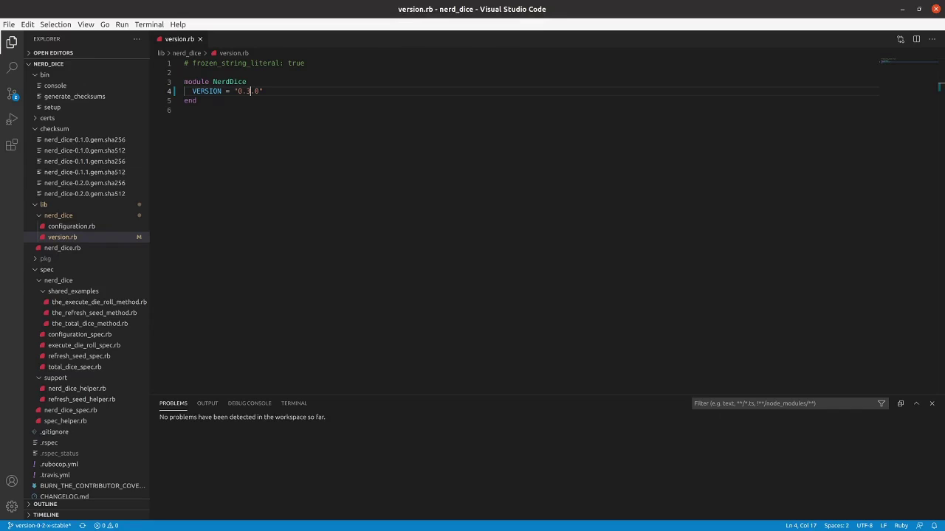
{"action": "left_click", "coordinate": [253, 120]}
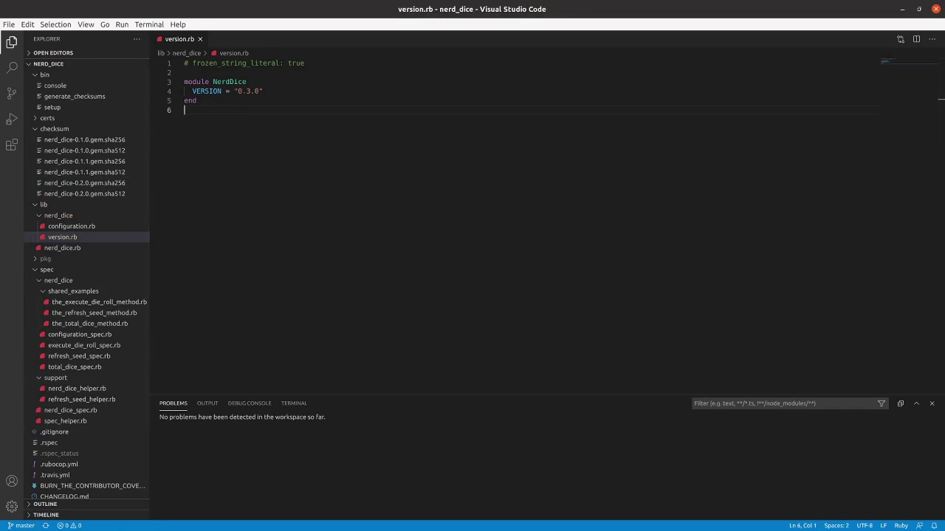
{"action": "key", "text": "alt+Tab"}
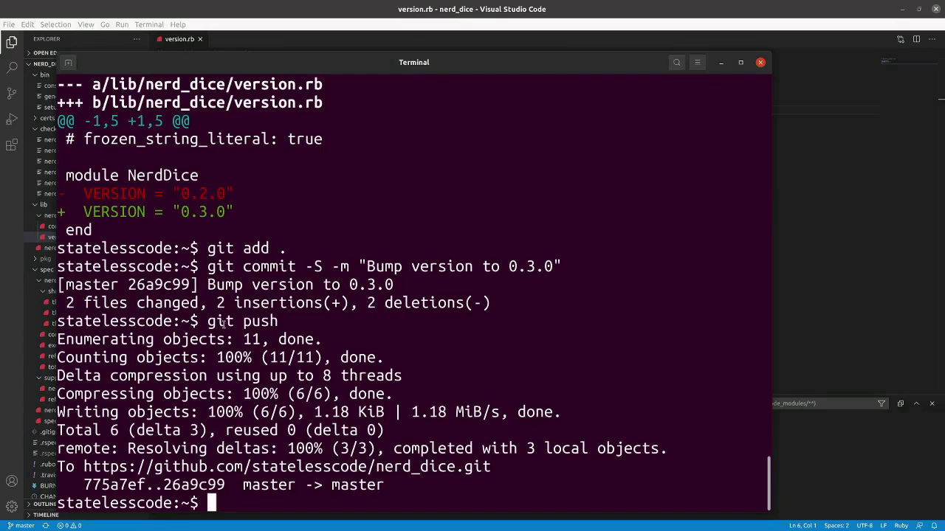
{"action": "type", "text": "git "}
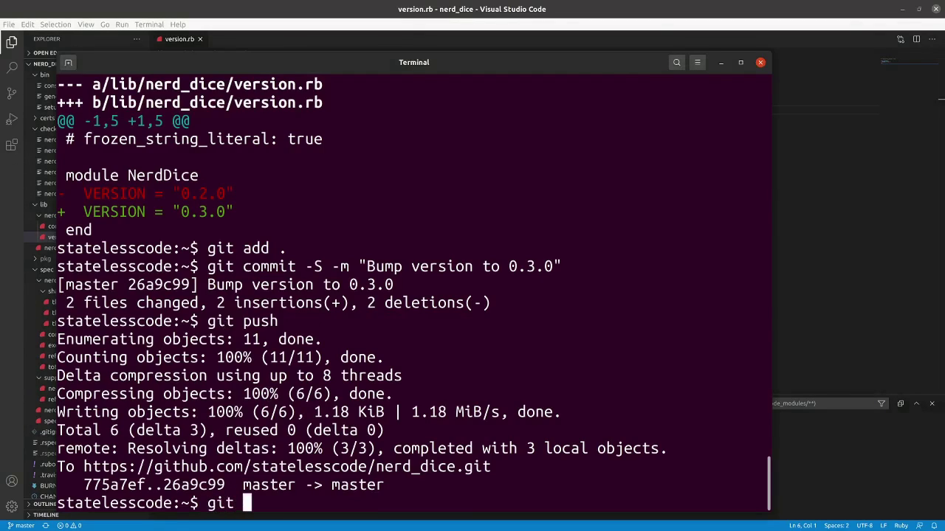
{"action": "type", "text": "checkout -b "}
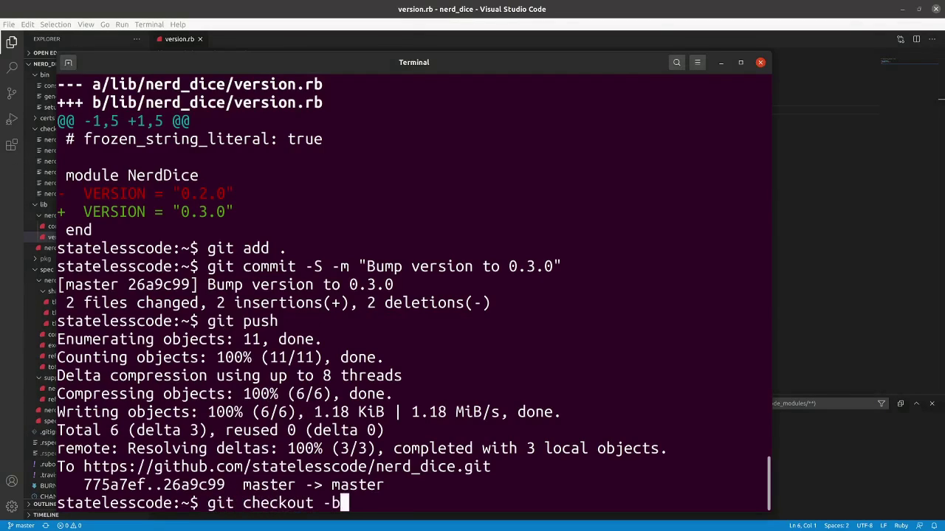
{"action": "type", "text": "feature/"}
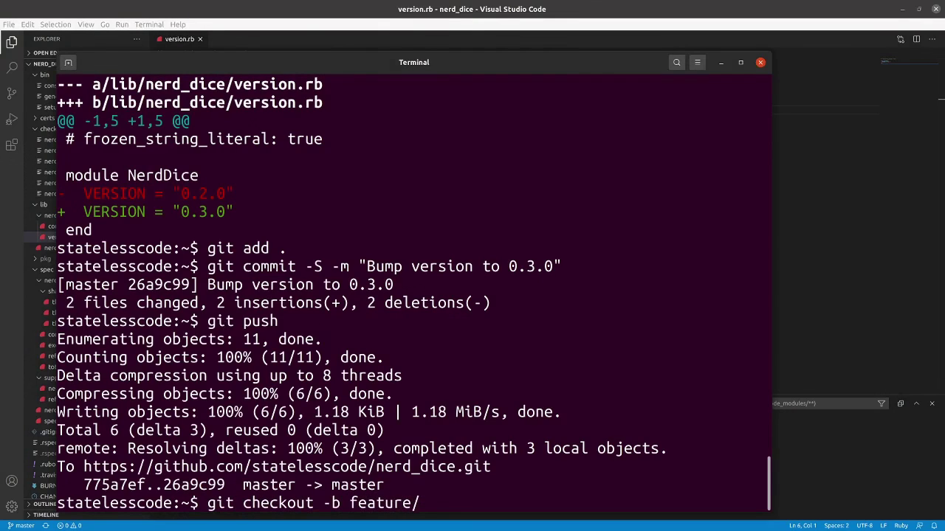
{"action": "type", "text": "travis-ci-init"}
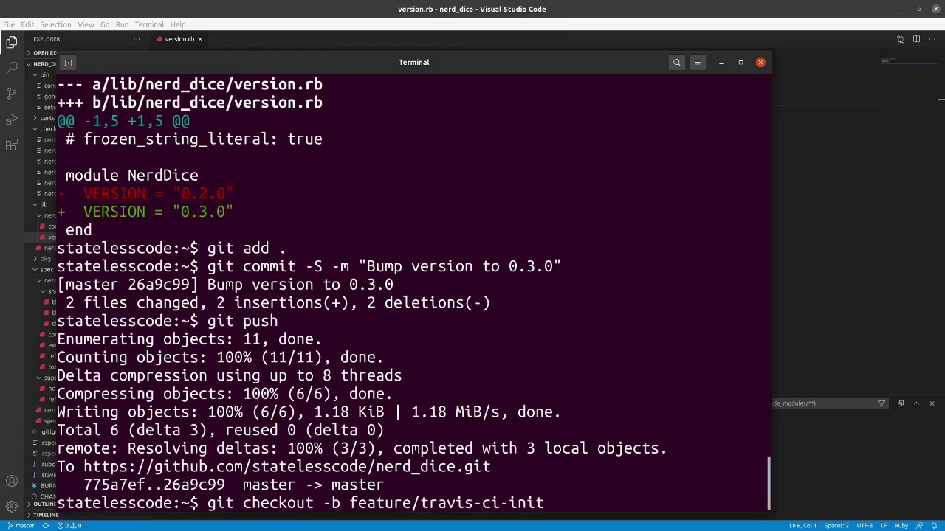
{"action": "key", "text": "Return"}
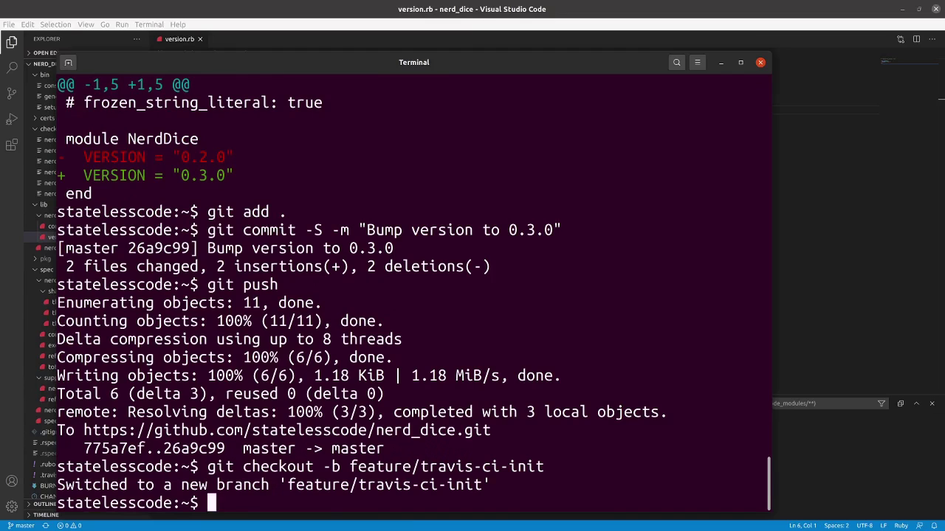
- Check the new branch's working tree with git status and return to Visual Studio Code
{"action": "type", "text": "git status"}
{"action": "key", "text": "Return"}
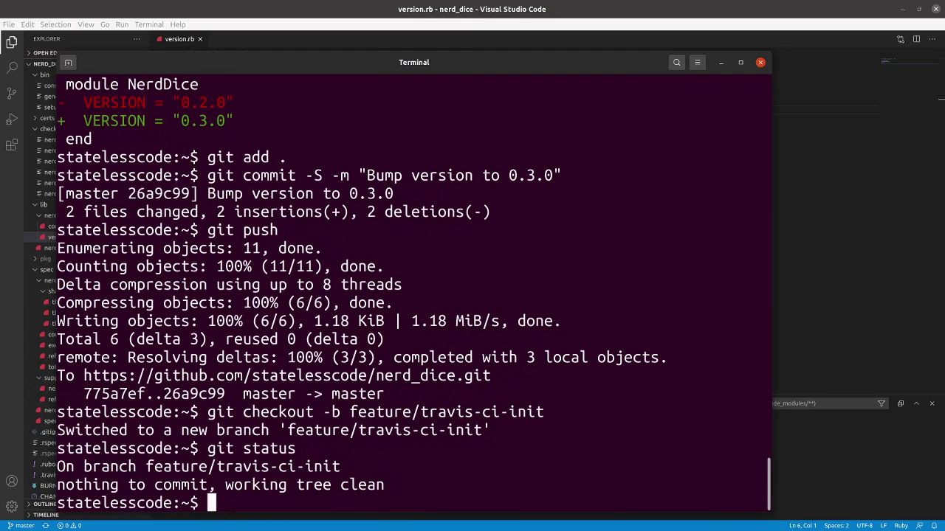
{"action": "left_click", "coordinate": [801, 226]}
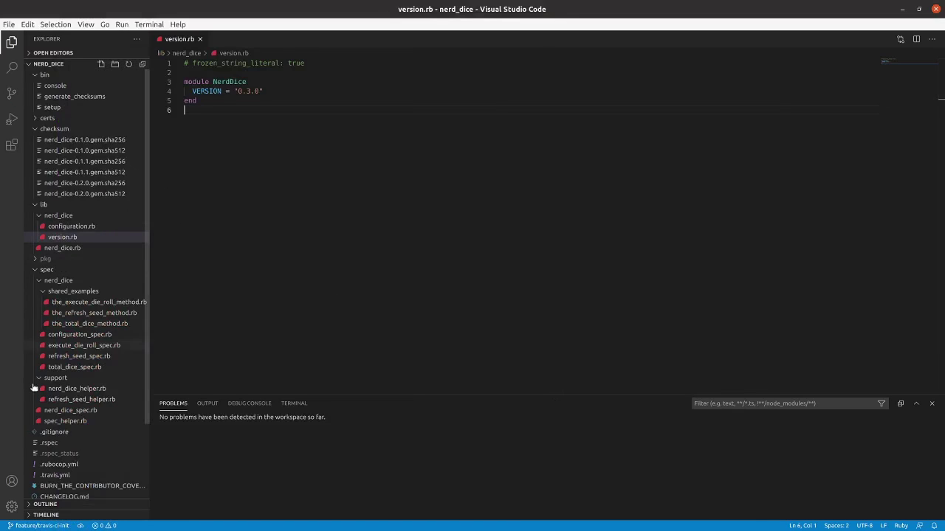
- Open .travis.yml, add Ruby 3.0.0 to the rvm list below 2.7.2, and save the file
{"action": "left_click", "coordinate": [56, 475]}
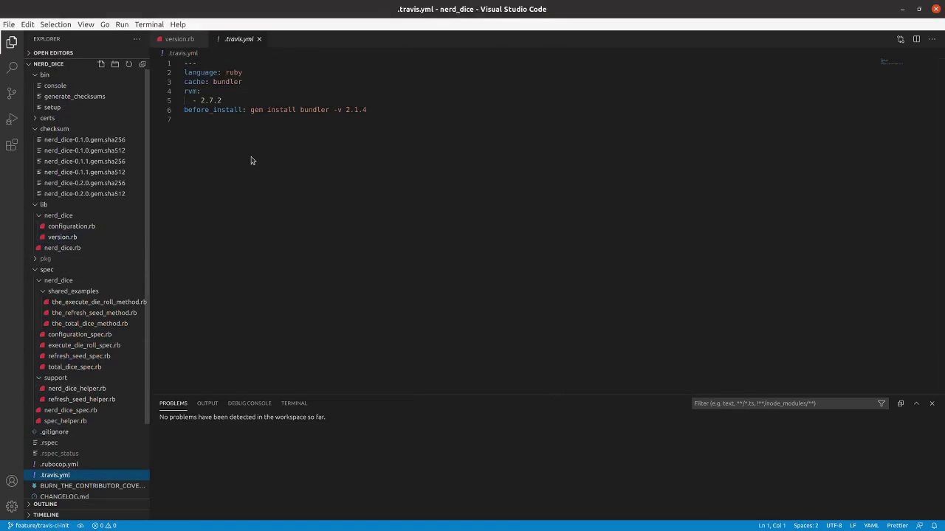
{"action": "left_click", "coordinate": [231, 100]}
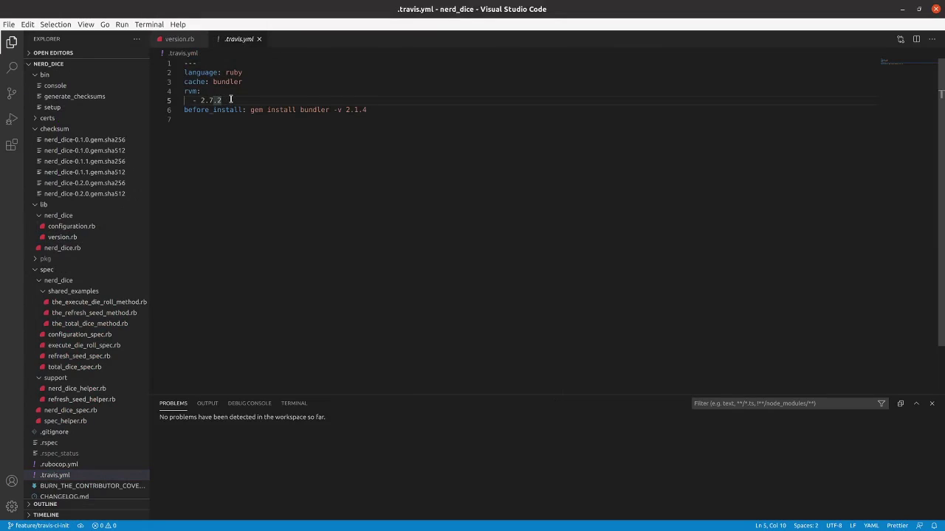
{"action": "key", "text": "Return"}
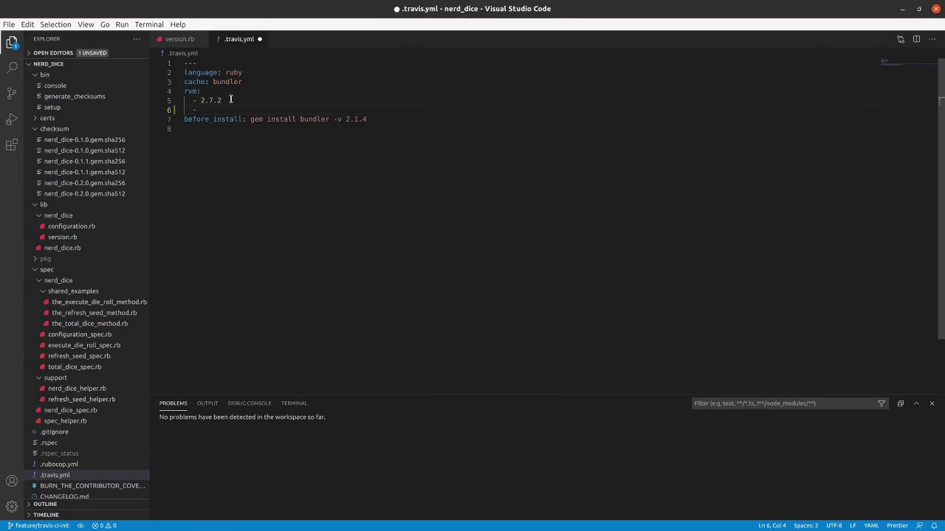
{"action": "type", "text": "- 3.0.0"}
{"action": "key", "text": "ctrl+s"}
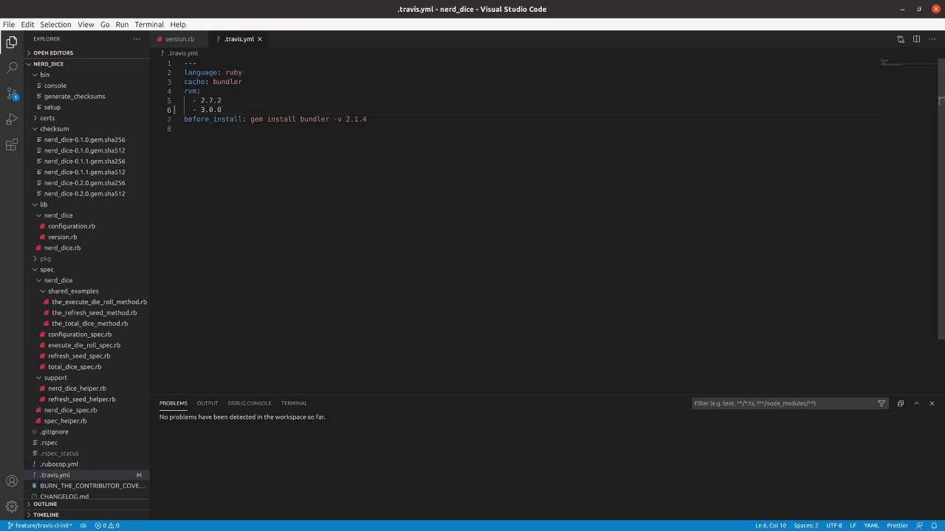
- Switch to the Terminal and check the installed Bundler version with bundler -v
{"action": "key", "text": "alt+Tab"}
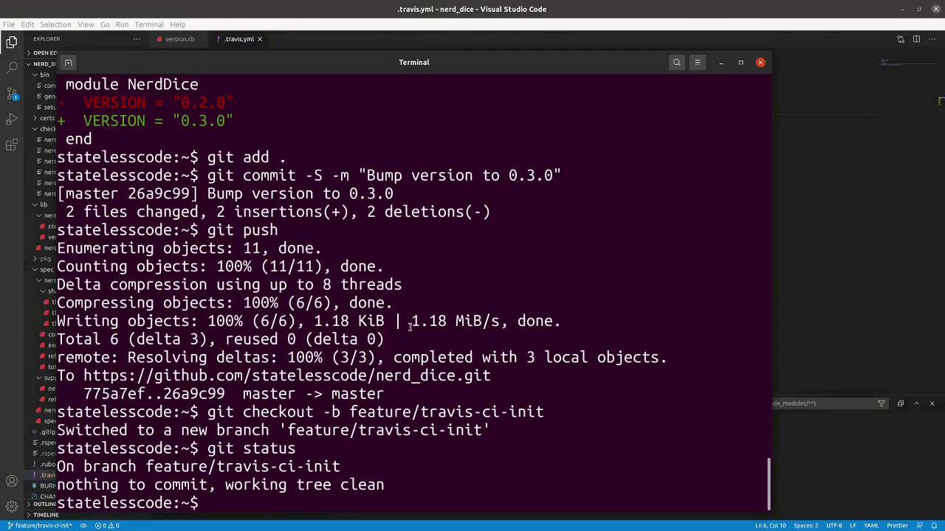
{"action": "key", "text": "Up"}
{"action": "key", "text": "Down"}
{"action": "type", "text": "bundler -v"}
{"action": "key", "text": "Return"}
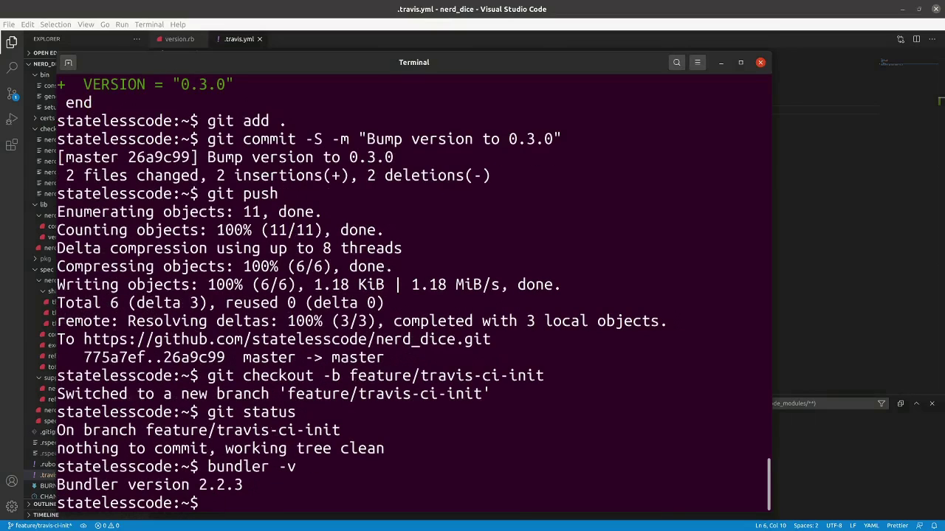
- Return to Visual Studio Code, set the Bundler version in the before_install line of .travis.yml to 2.2.3, and save
{"action": "left_click", "coordinate": [831, 217]}
{"action": "left_click", "coordinate": [354, 119]}
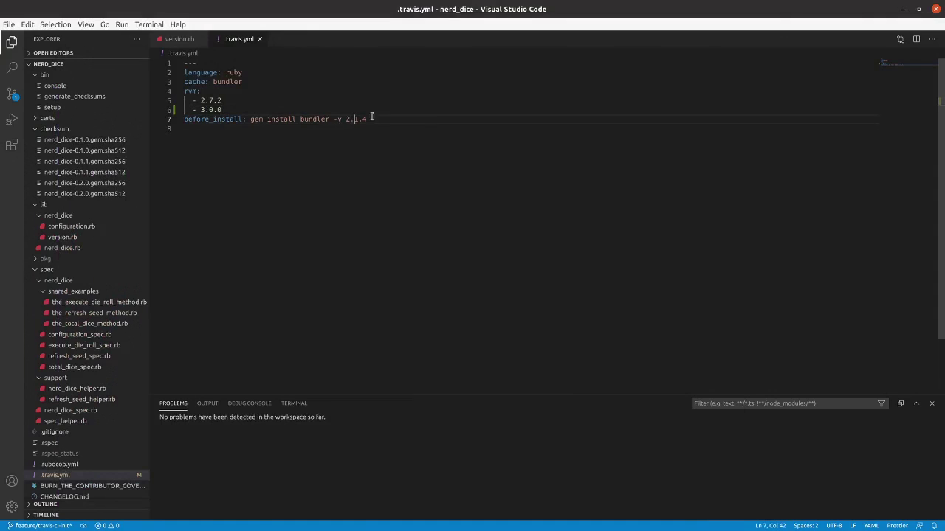
{"action": "key", "text": "shift+End"}
{"action": "type", "text": "2.3"}
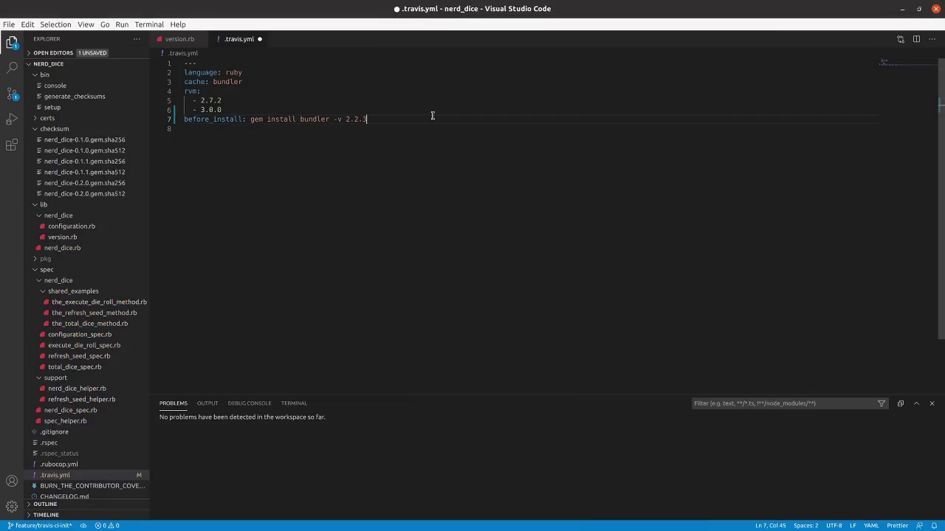
{"action": "key", "text": "ctrl+s"}
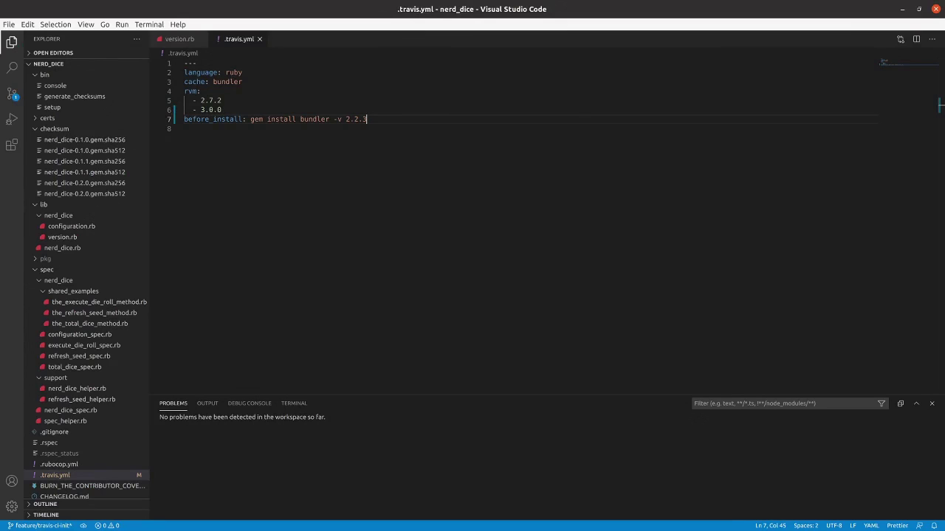
- Switch to the Terminal, check the working tree with git status, and stage .travis.yml with git add
{"action": "key", "text": "alt+Tab"}
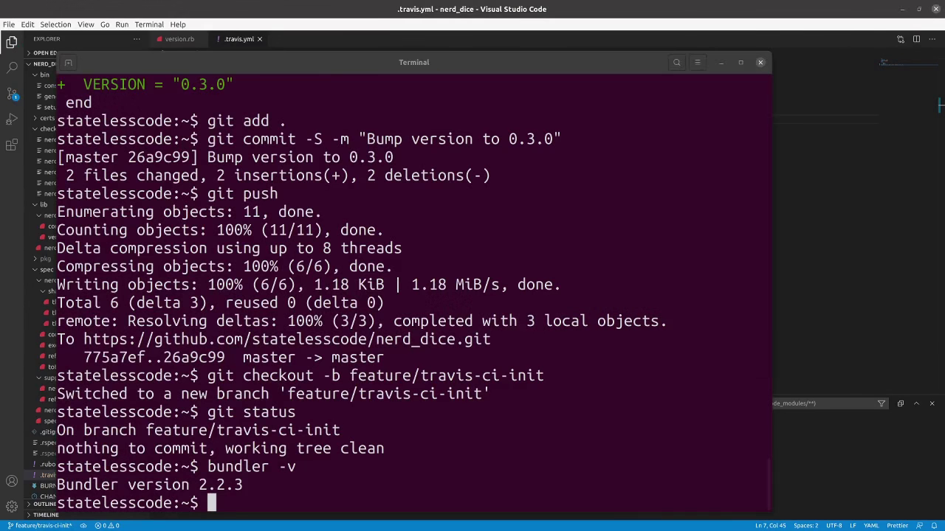
{"action": "type", "text": "g"}
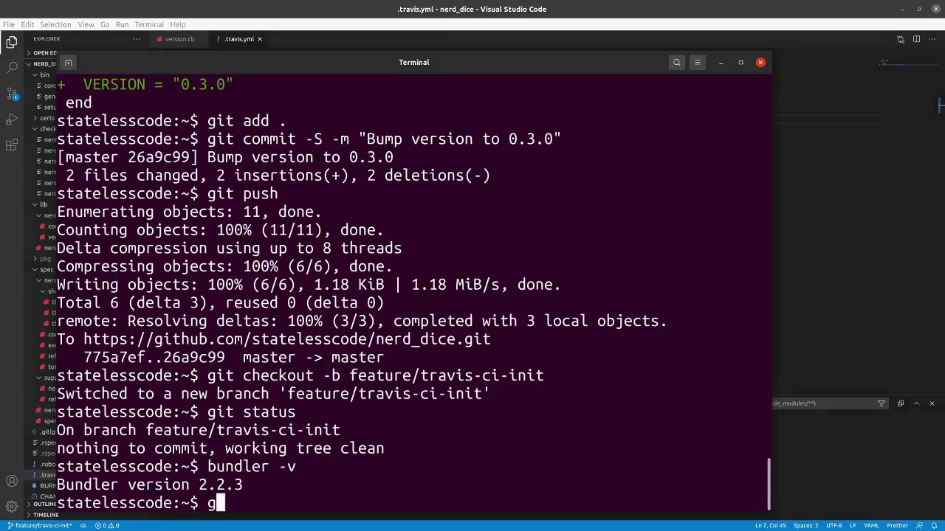
{"action": "type", "text": "it status"}
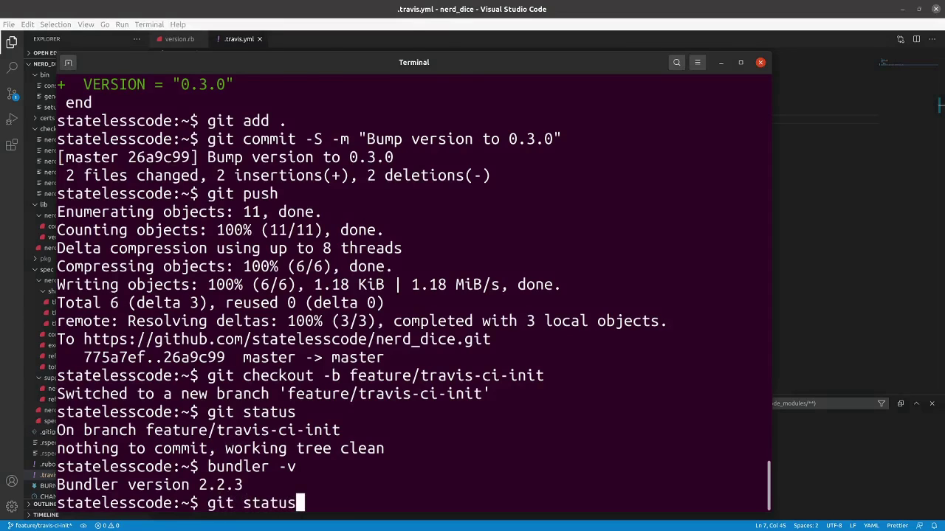
{"action": "key", "text": "Return"}
{"action": "type", "text": "git add .t"}
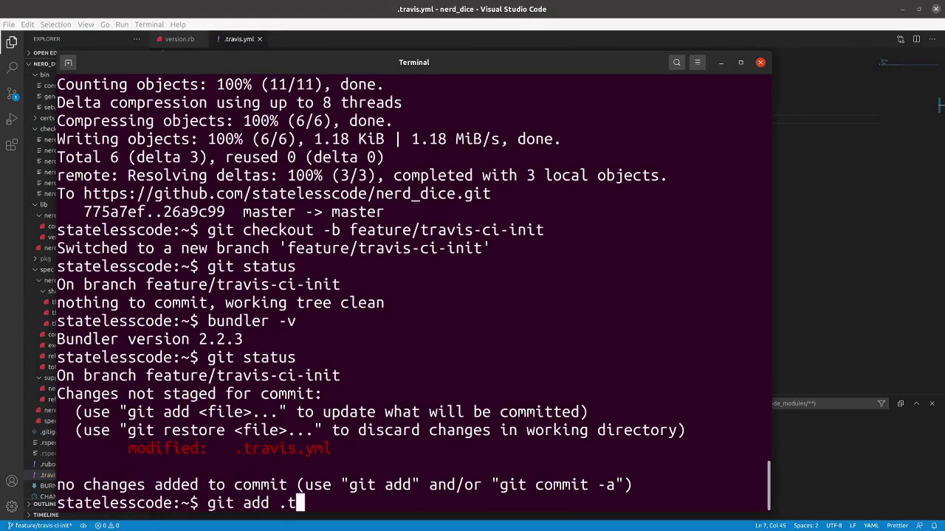
{"action": "key", "text": "Tab"}
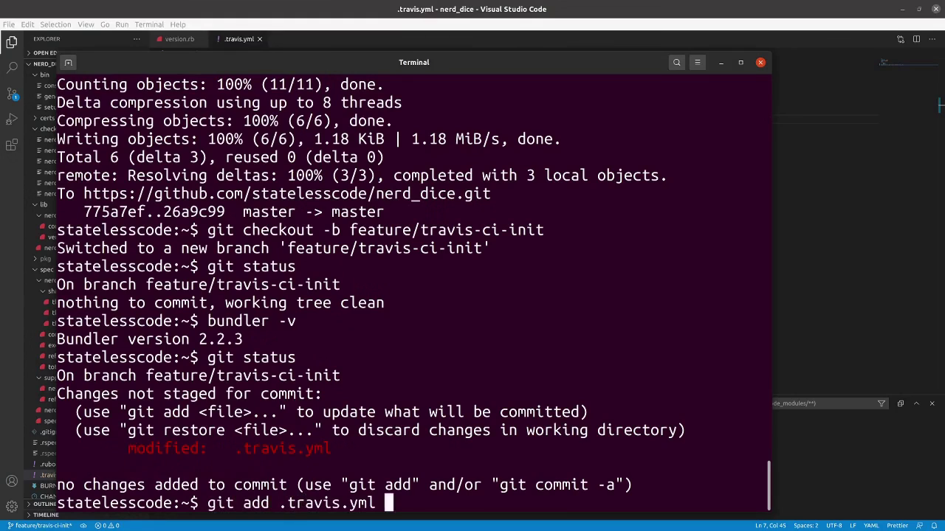
{"action": "key", "text": "Return"}
- Create a signed commit of the staged file with the message "Add Ruby 3 to travis.yml"
{"action": "type", "text": "gi"}
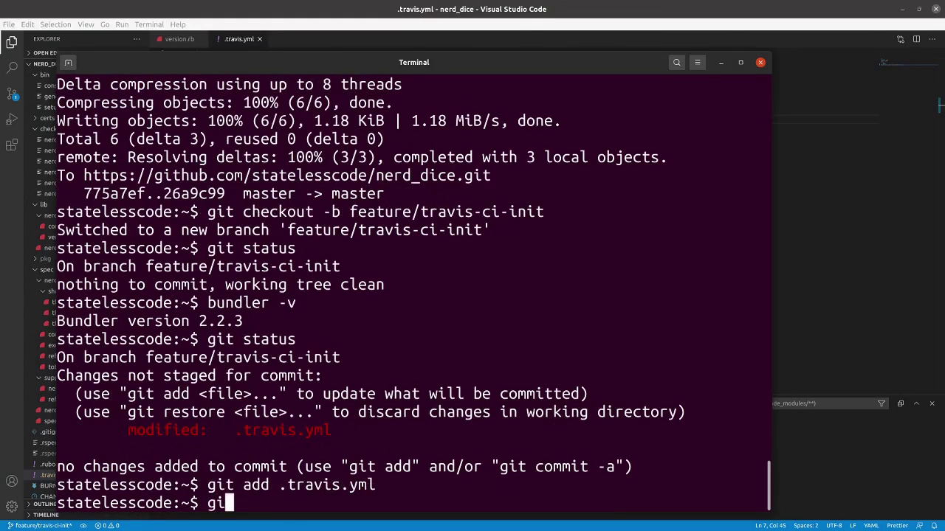
{"action": "type", "text": "t commit -m"}
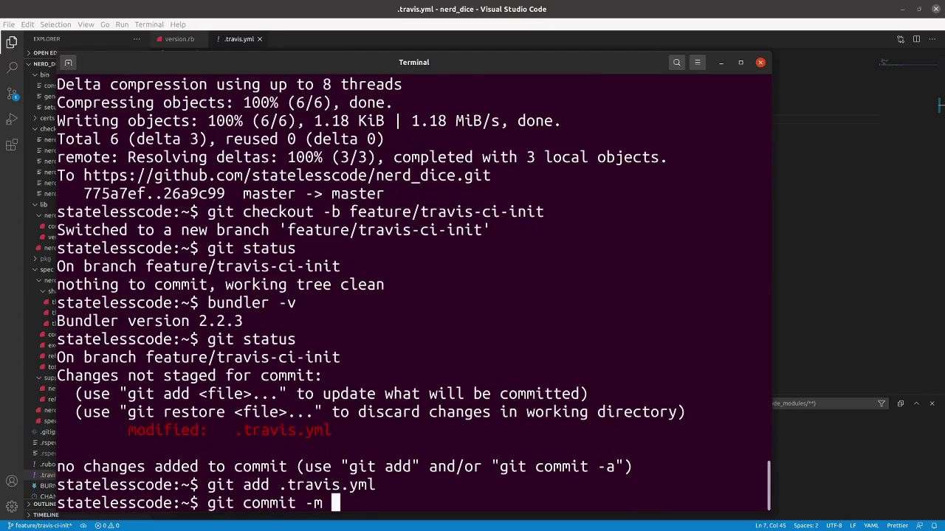
{"action": "key", "text": "BackSpace"}
{"action": "key", "text": "BackSpace"}
{"action": "type", "text": "S -m"}
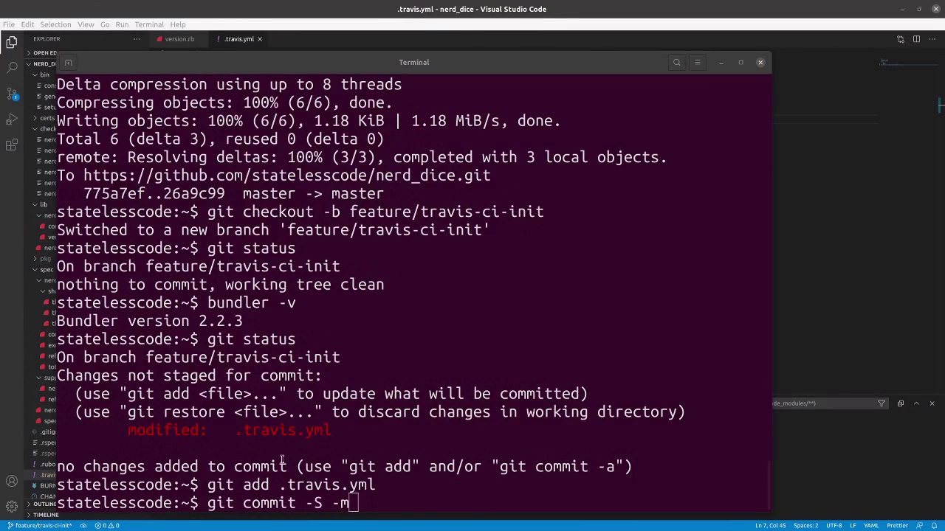
{"action": "left_click", "coordinate": [353, 501]}
{"action": "type", "text": "\"A"}
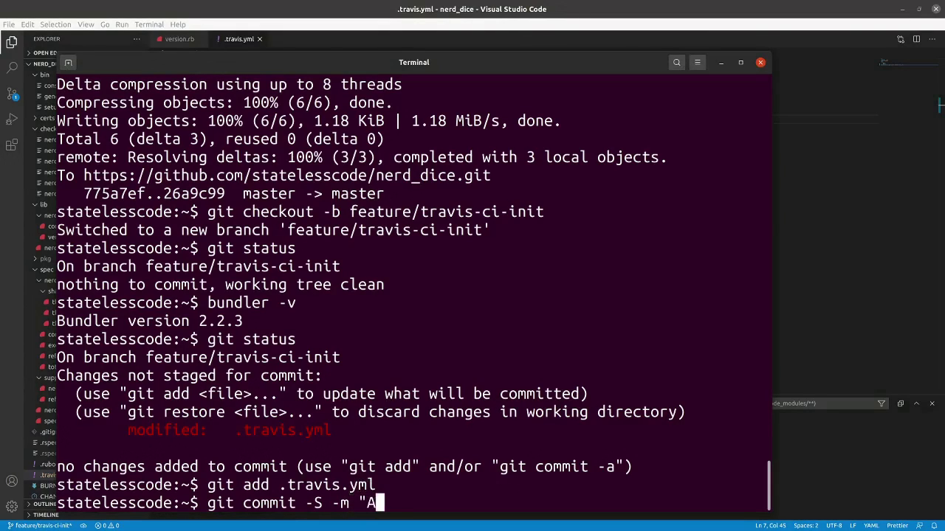
{"action": "type", "text": "dd Ruby 3"}
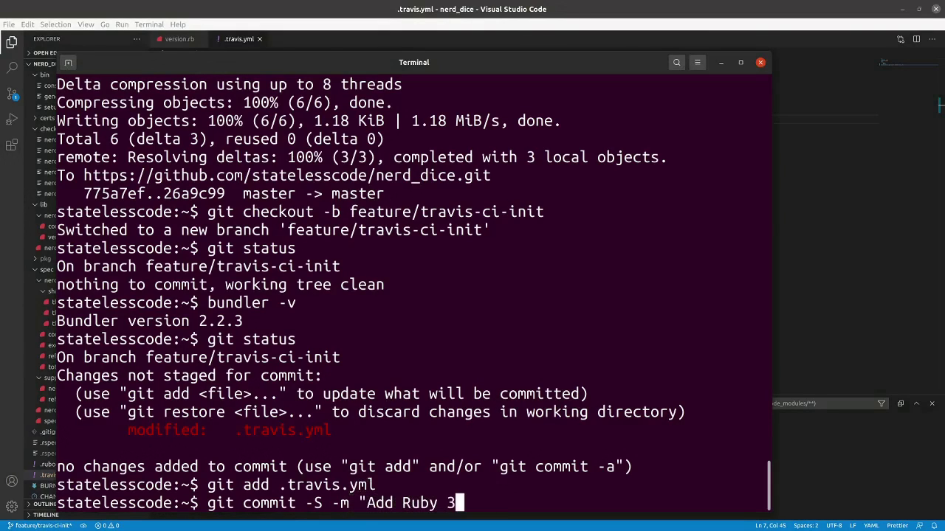
{"action": "type", "text": " to travi"}
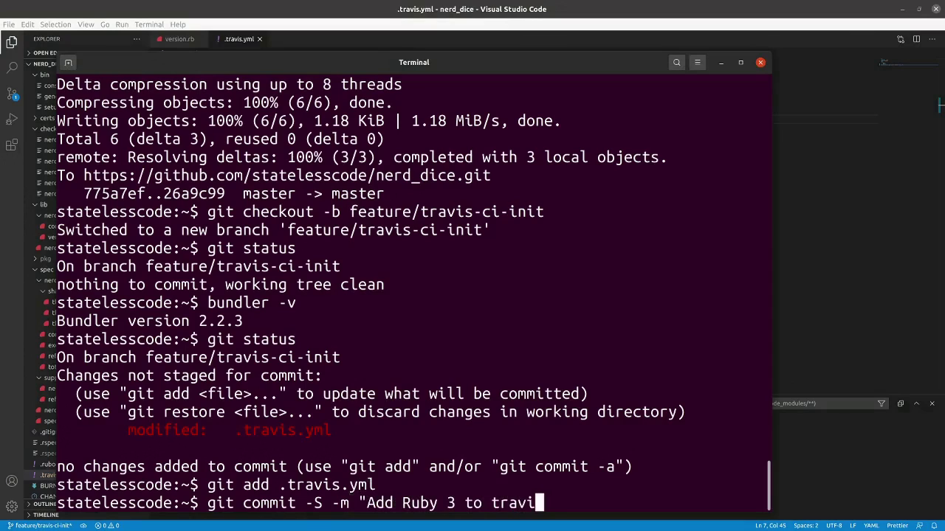
{"action": "type", "text": "s-ci"}
{"action": "key", "text": "BackSpace"}
{"action": "key", "text": "BackSpace"}
{"action": "key", "text": "BackSpace"}
{"action": "key", "text": "BackSpace"}
{"action": "type", "text": "s.yml\""}
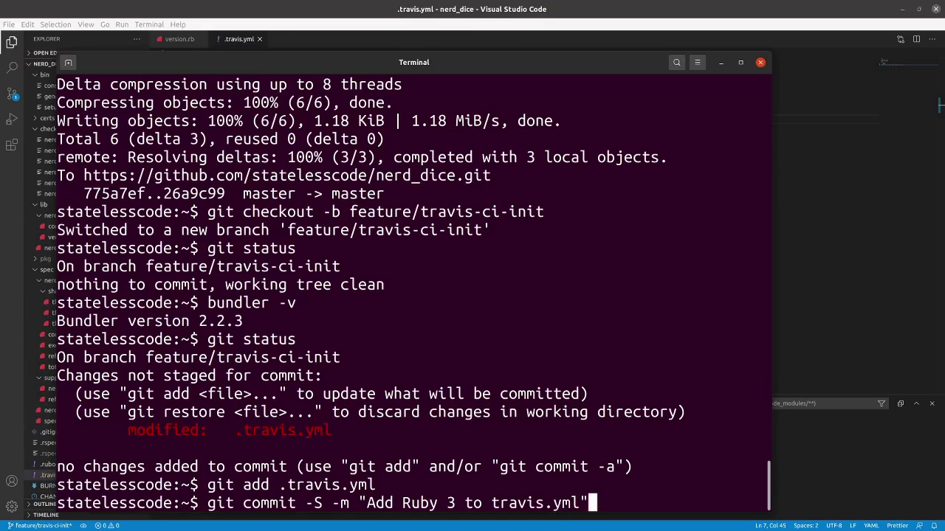
{"action": "key", "text": "Return"}
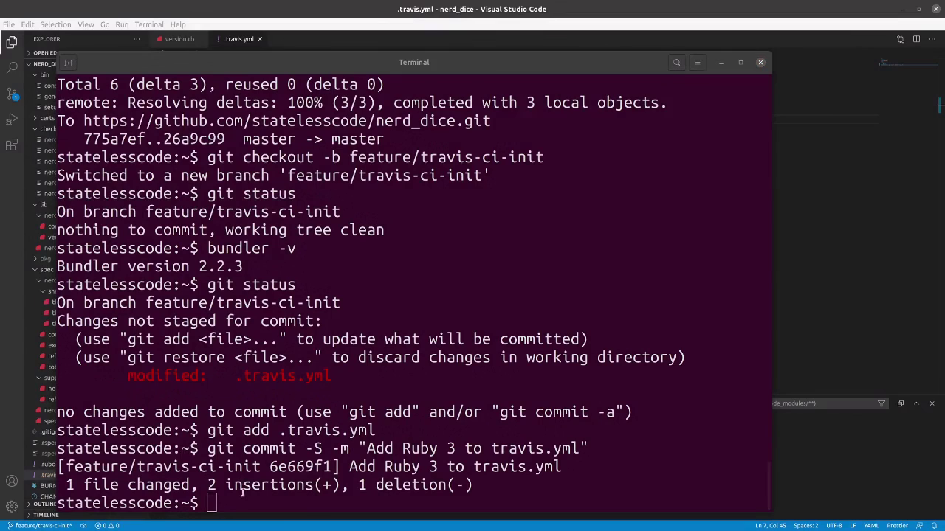
- Push the feature/travis-ci-init branch to origin with upstream tracking (git push -u)
{"action": "left_click", "coordinate": [242, 494]}
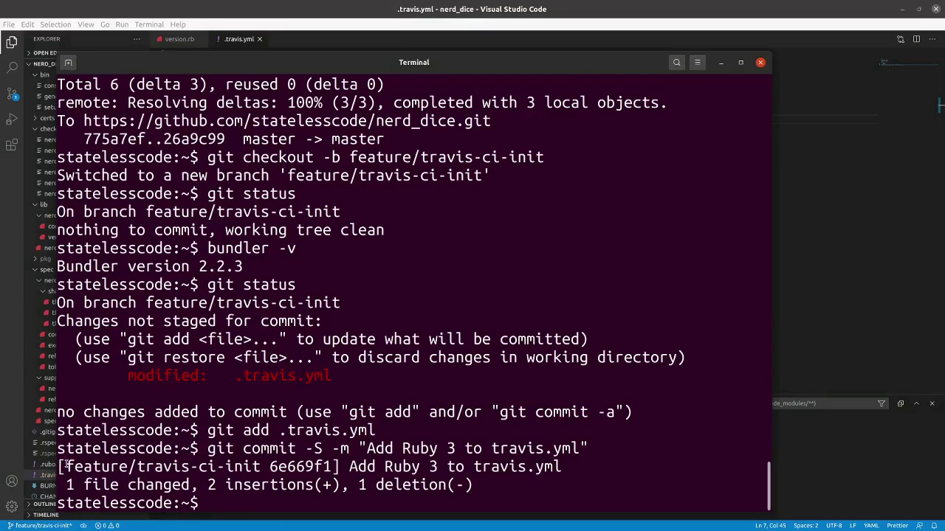
{"action": "left_click_drag", "start_coordinate": [65, 465], "coordinate": [258, 470]}
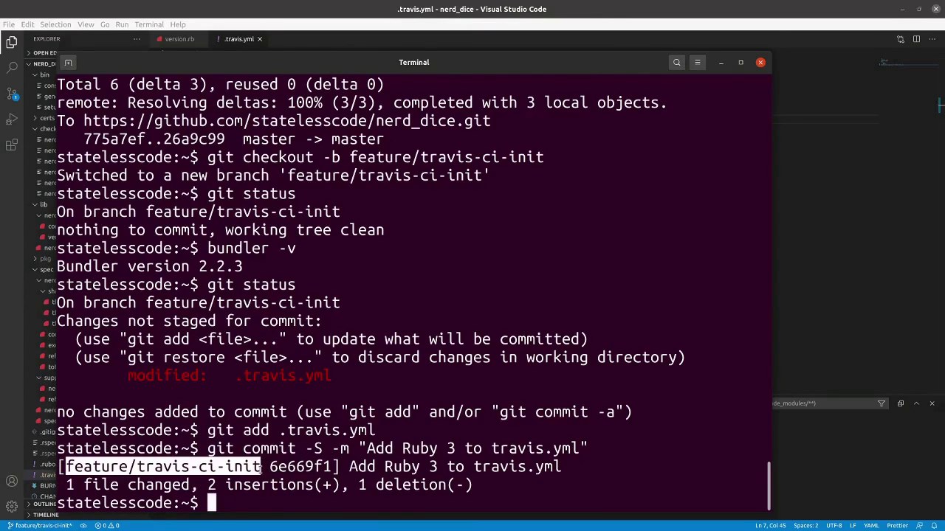
{"action": "left_click", "coordinate": [237, 507]}
{"action": "type", "text": "gi"}
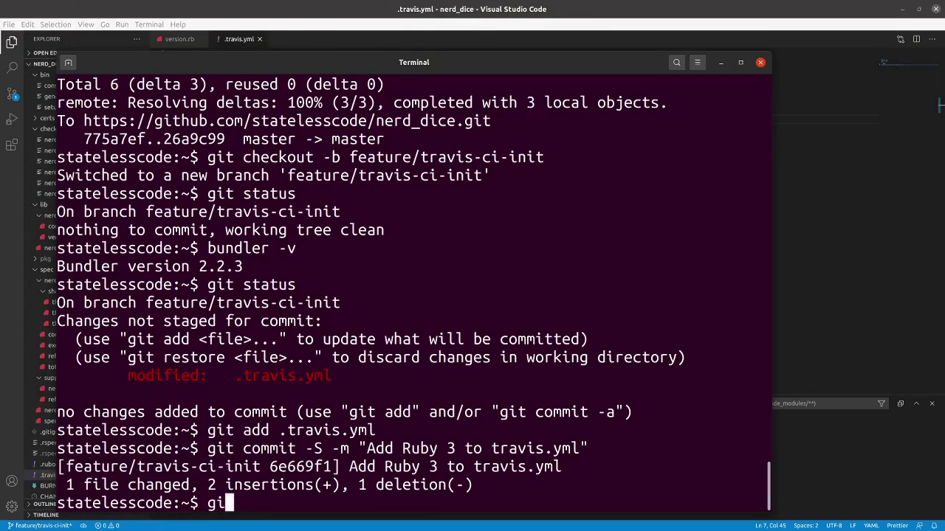
{"action": "type", "text": "t push -u"}
{"action": "type", "text": "ori"}
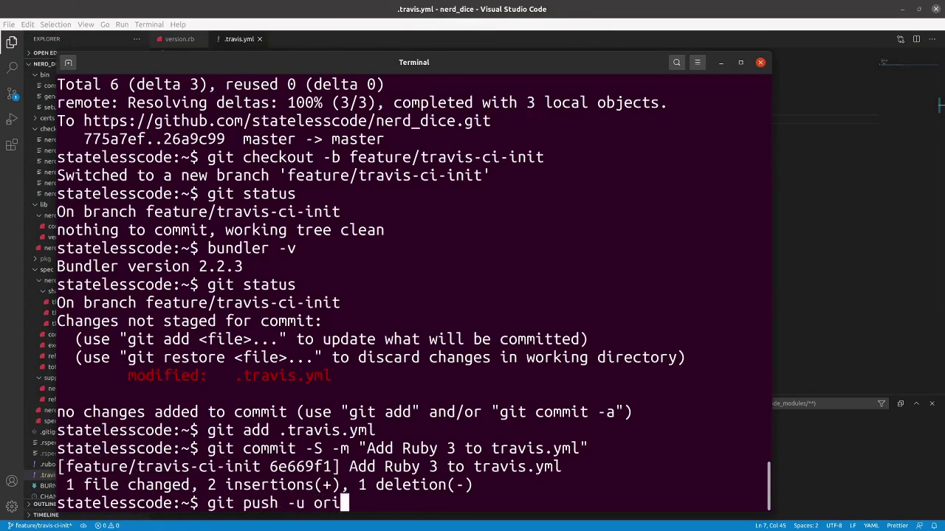
{"action": "type", "text": "gin f"}
{"action": "key", "text": "Tab"}
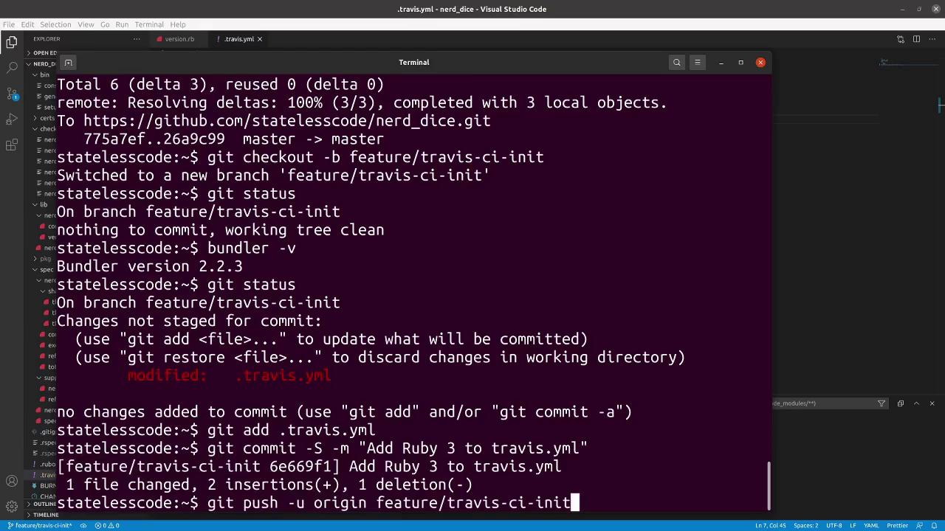
{"action": "key", "text": "Return"}
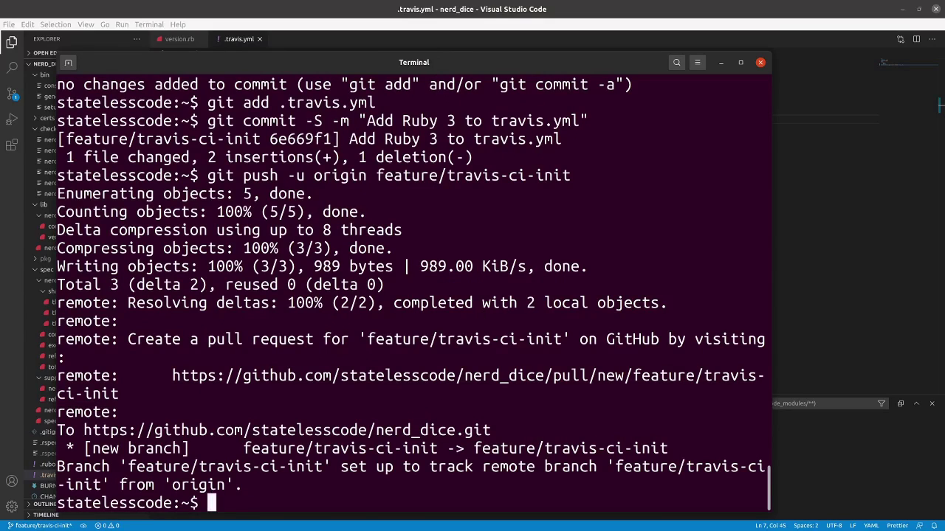
- Switch to Chromium and start a pull request for feature/travis-ci-init from the nerd_dice repository's pull requests page on GitHub
{"action": "key", "text": "alt+Tab"}
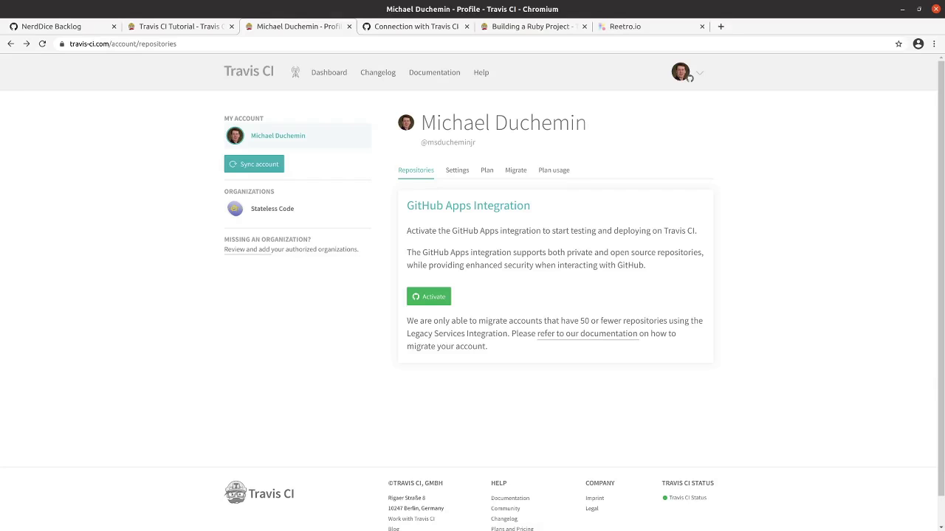
{"action": "left_click", "coordinate": [35, 26]}
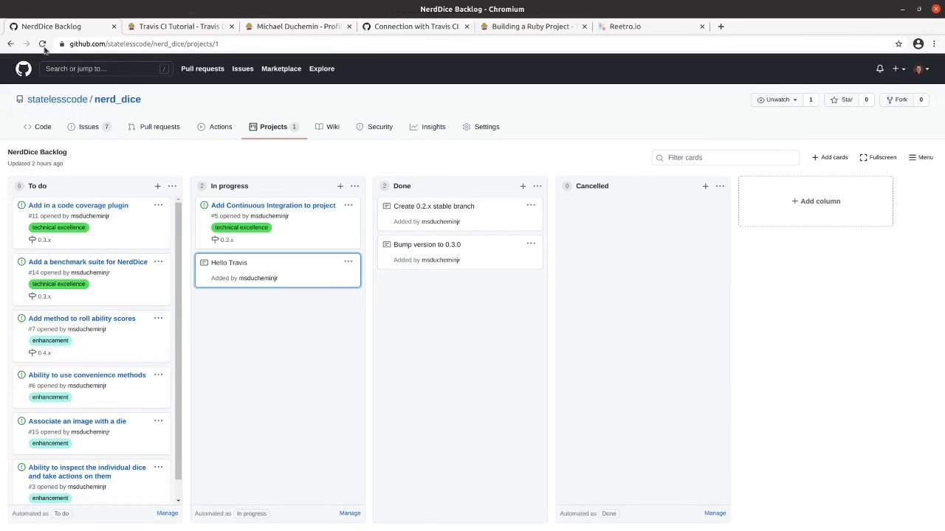
{"action": "left_click", "coordinate": [43, 45]}
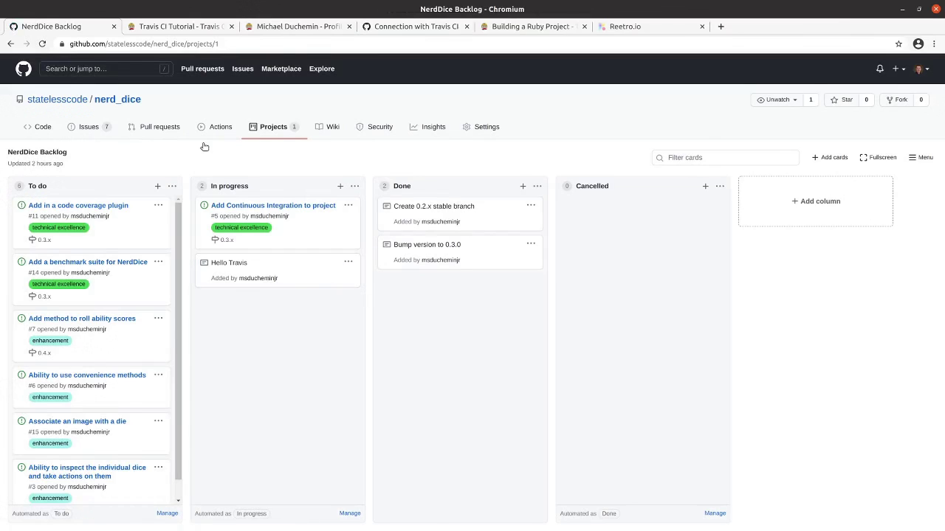
{"action": "left_click", "coordinate": [144, 130]}
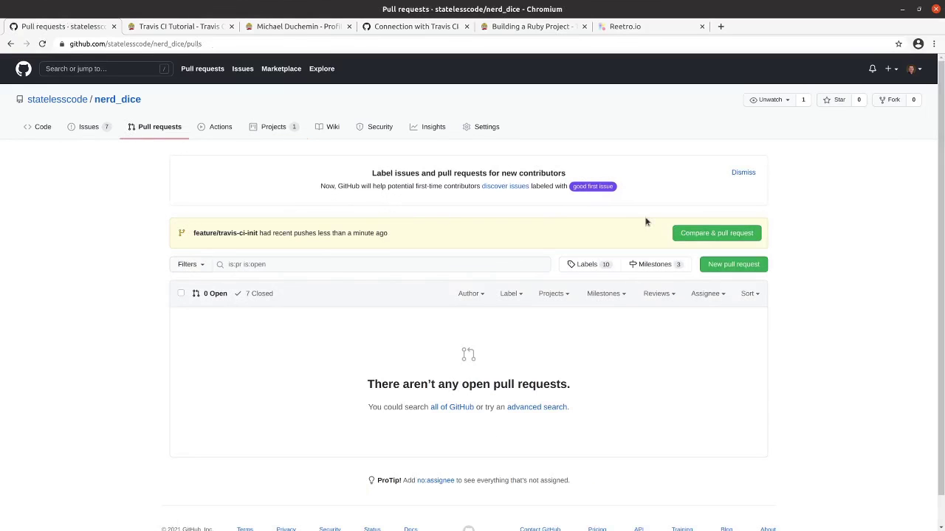
{"action": "left_click", "coordinate": [714, 234]}
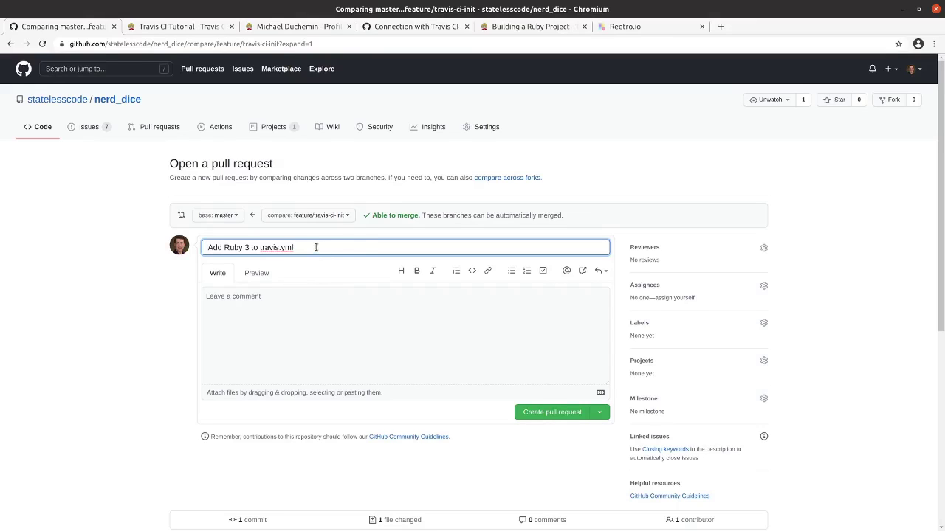
- Title the pull request "Set up travis-ci for repo" with the description "Start setting up travis-ci in order to trigger tests and other activities off of Git events."
{"action": "left_click_drag", "start_coordinate": [293, 248], "coordinate": [135, 251]}
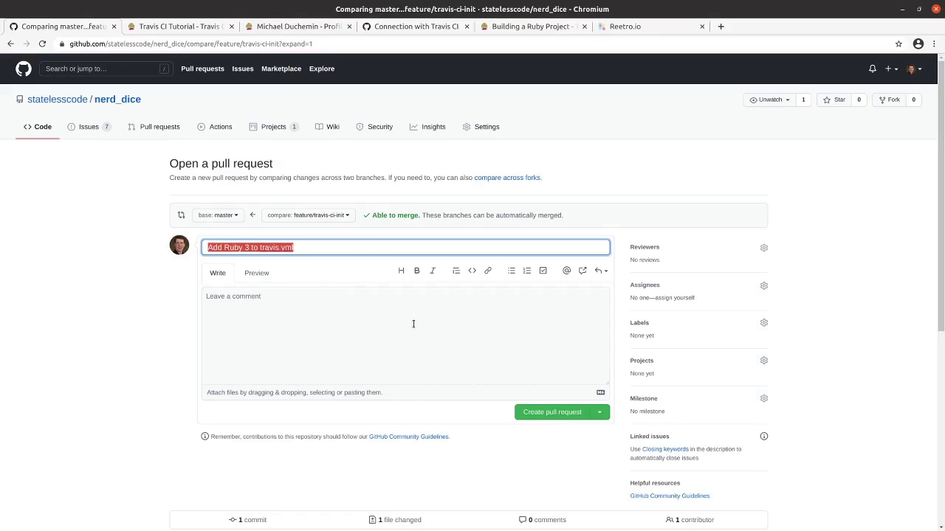
{"action": "type", "text": "R"}
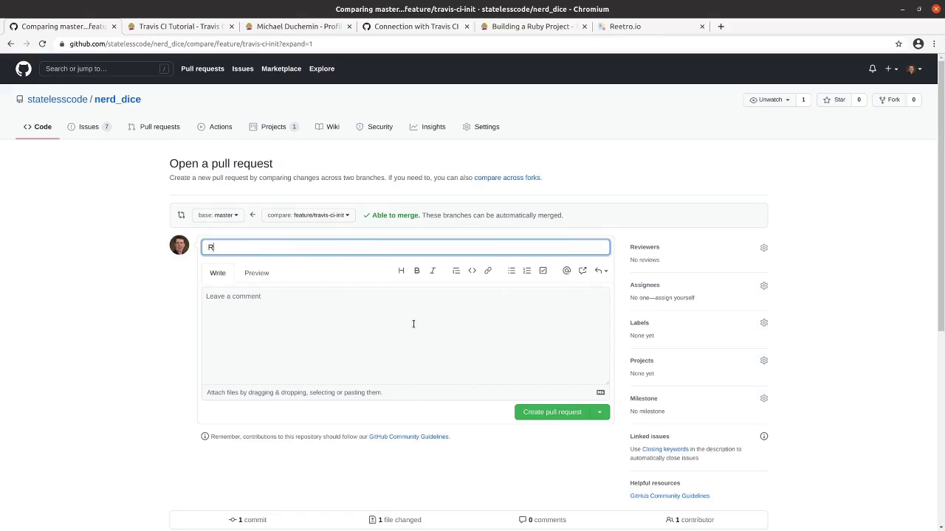
{"action": "key", "text": "BackSpace"}
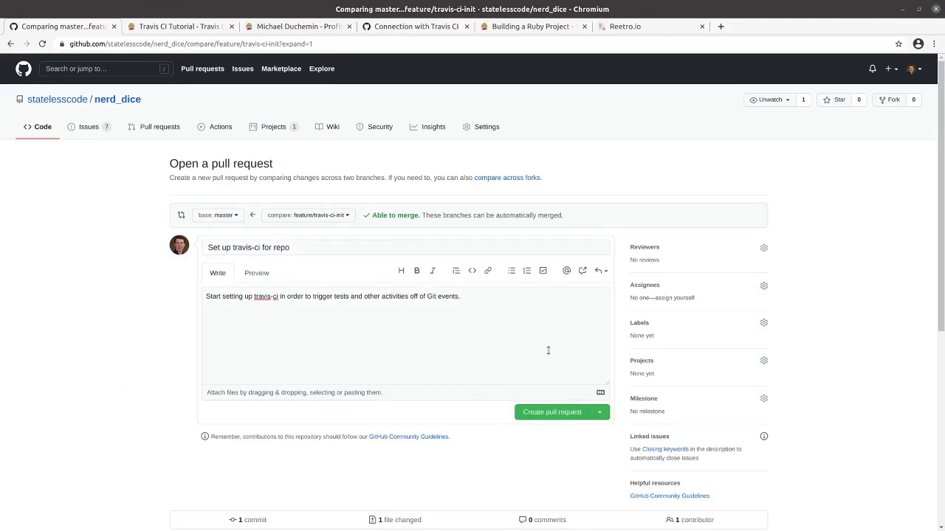
- Assign the pull request to the 0.3.x milestone and the NerdDice Backlog project
{"action": "scroll", "coordinate": [546, 352], "scroll_direction": "down", "scroll_amount": 1}
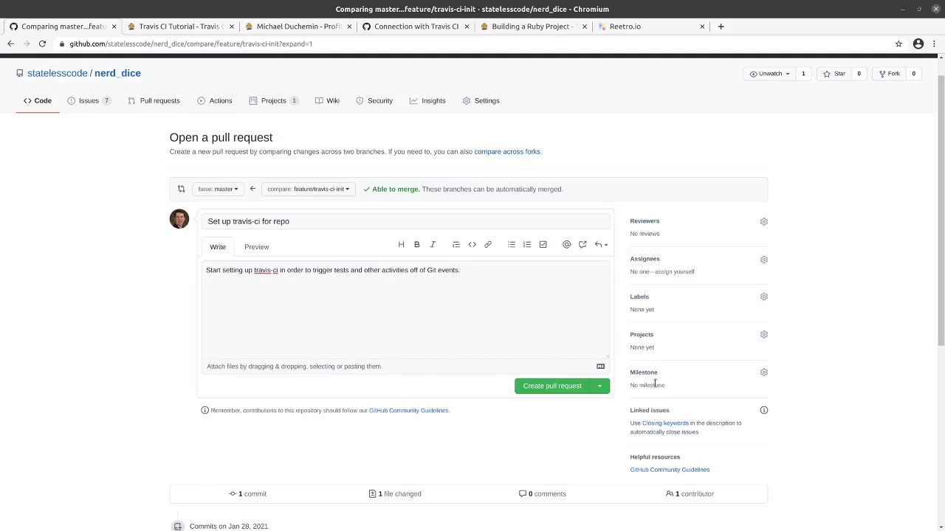
{"action": "left_click", "coordinate": [764, 373]}
{"action": "left_click", "coordinate": [653, 454]}
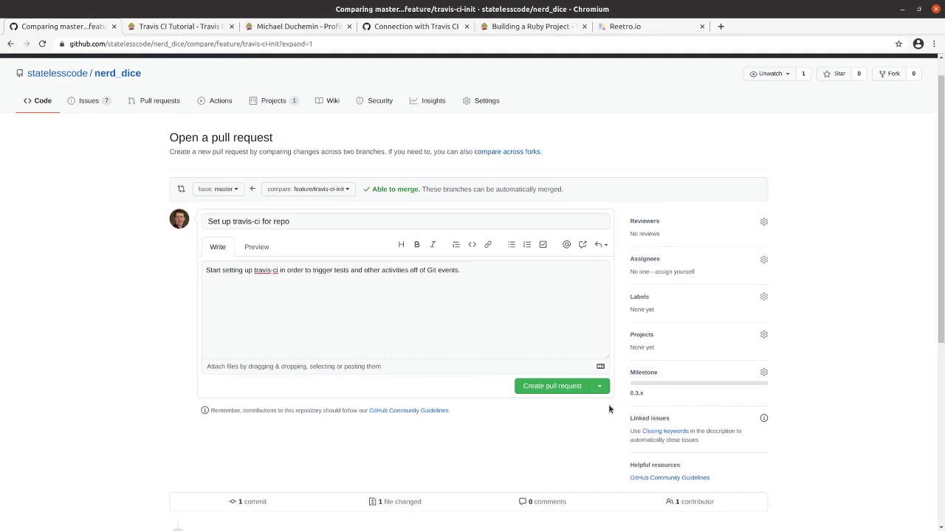
{"action": "left_click", "coordinate": [762, 336]}
{"action": "left_click", "coordinate": [668, 409]}
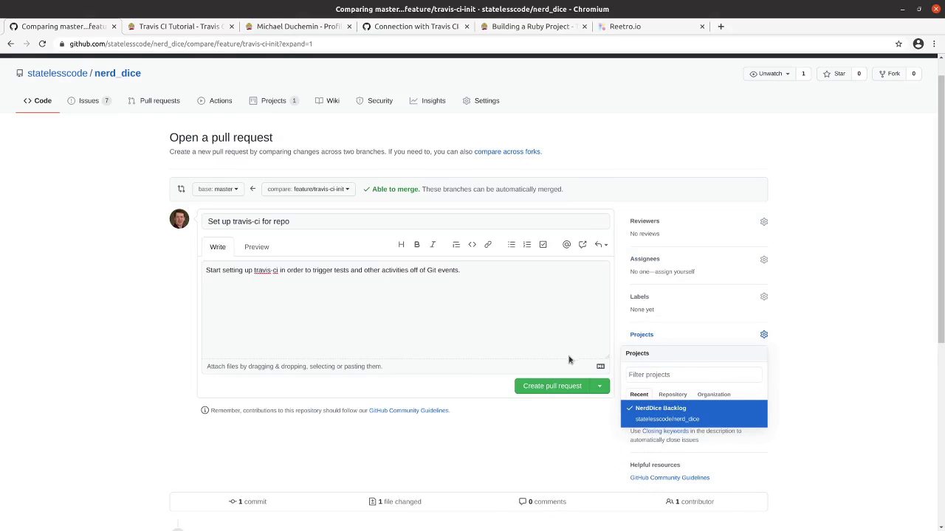
- Create the pull request from feature/travis-ci-init into master
{"action": "left_click", "coordinate": [552, 389]}
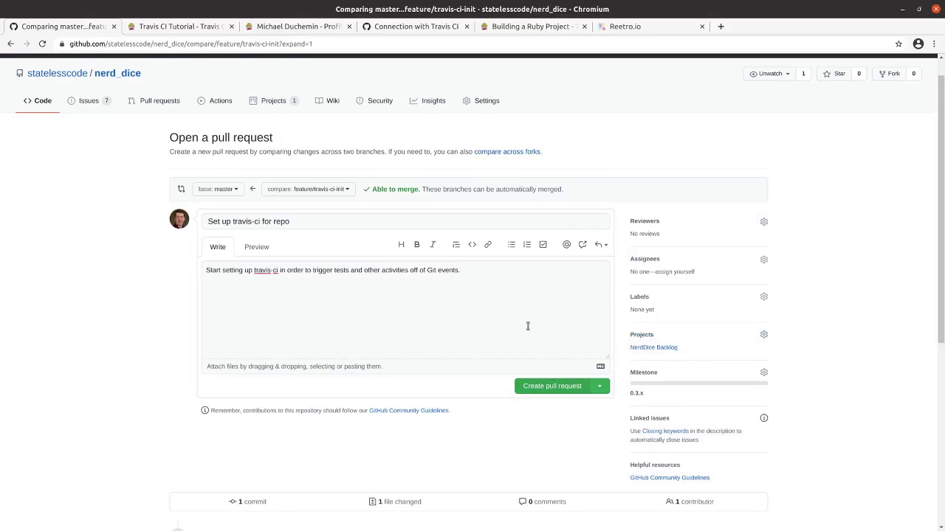
{"action": "left_click", "coordinate": [536, 391]}
{"action": "left_click", "coordinate": [536, 393]}
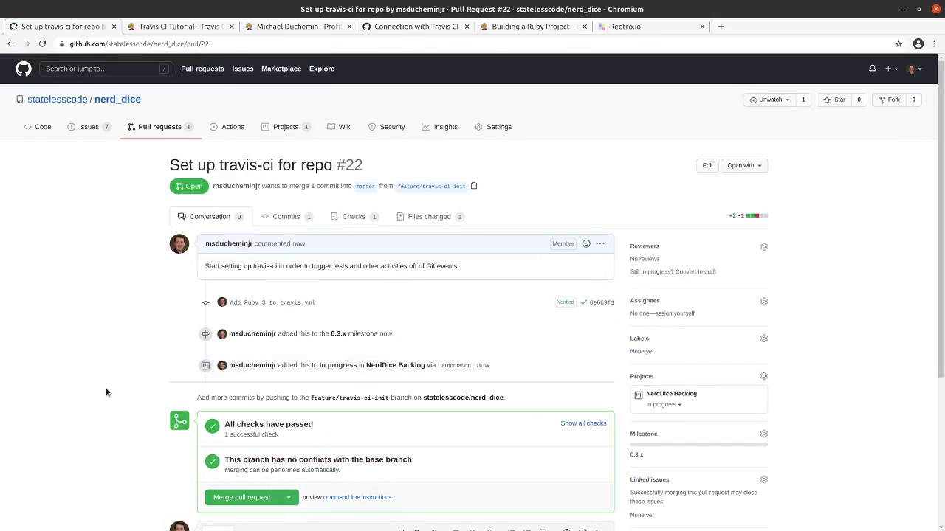
- Open the details of the pull request's Travis CI - Branch check and examine its jobs and expanded build configuration
{"action": "scroll", "coordinate": [222, 443], "scroll_direction": "down", "scroll_amount": 2}
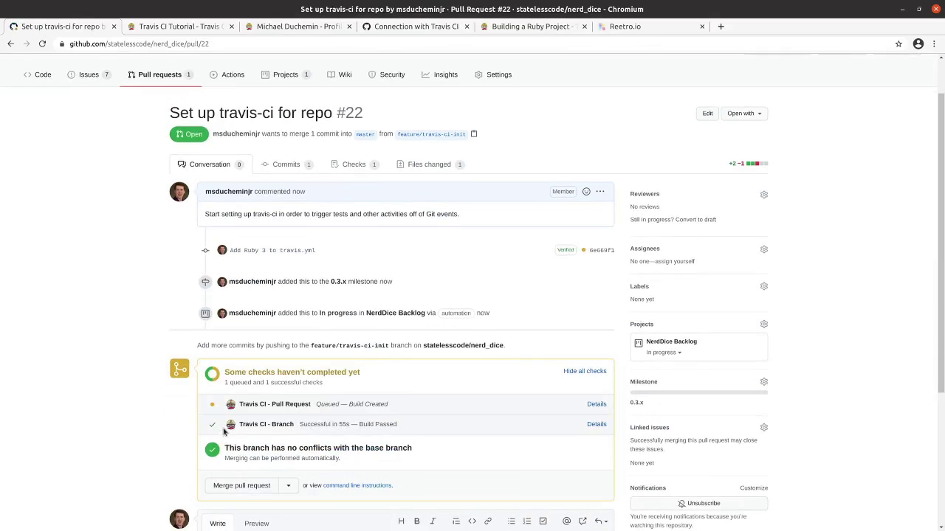
{"action": "scroll", "coordinate": [226, 417], "scroll_direction": "down", "scroll_amount": 2}
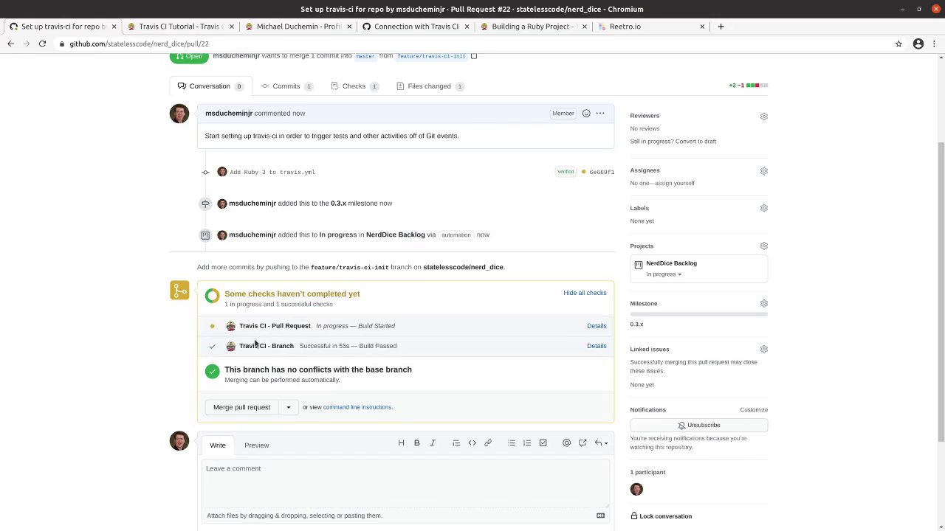
{"action": "left_click", "coordinate": [596, 346]}
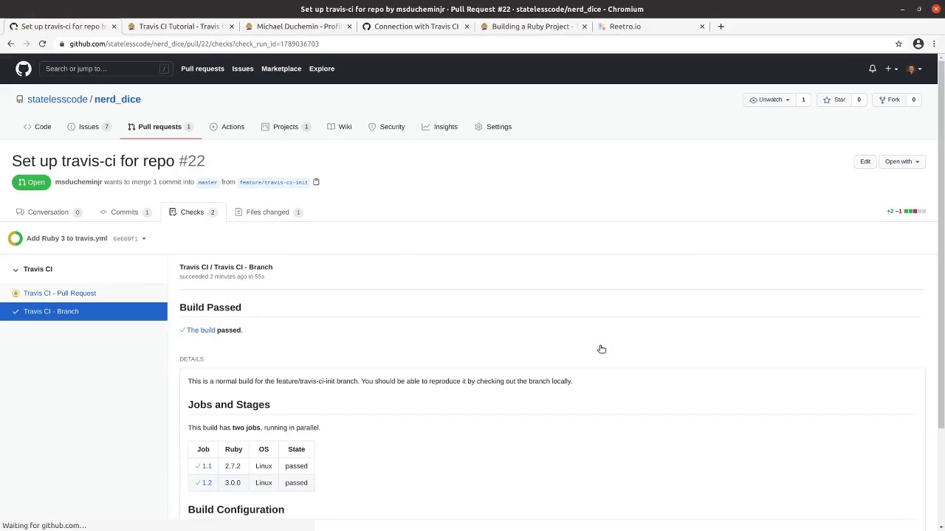
{"action": "scroll", "coordinate": [313, 310], "scroll_direction": "down", "scroll_amount": 2}
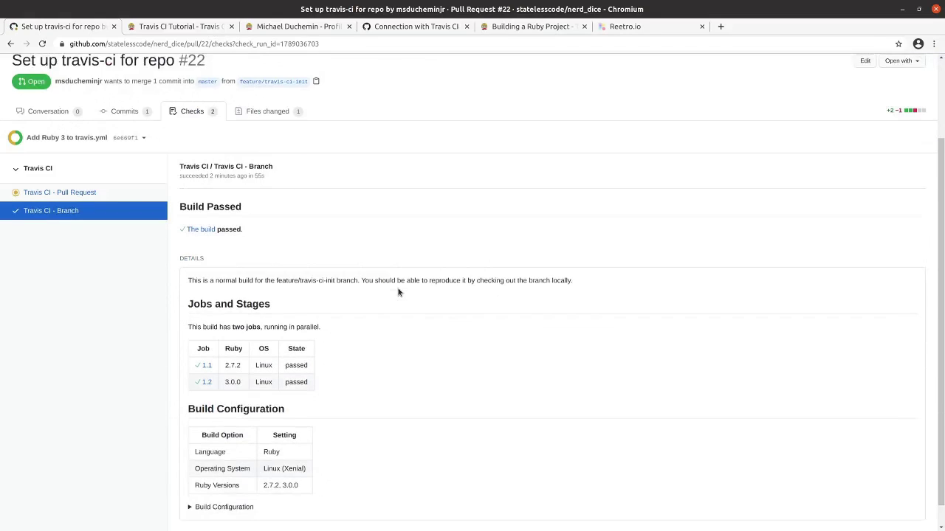
{"action": "scroll", "coordinate": [399, 291], "scroll_direction": "down", "scroll_amount": 1}
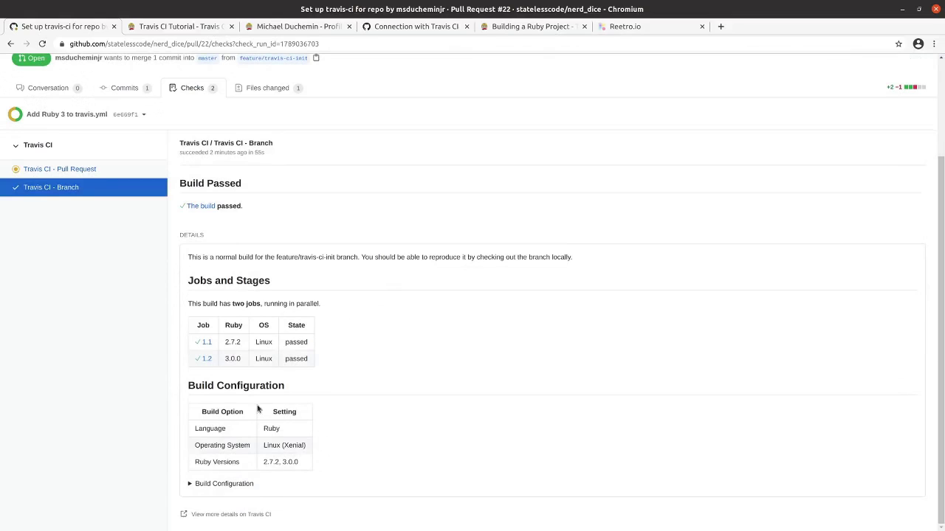
{"action": "left_click", "coordinate": [211, 485]}
{"action": "left_click", "coordinate": [214, 484]}
{"action": "left_click", "coordinate": [209, 485]}
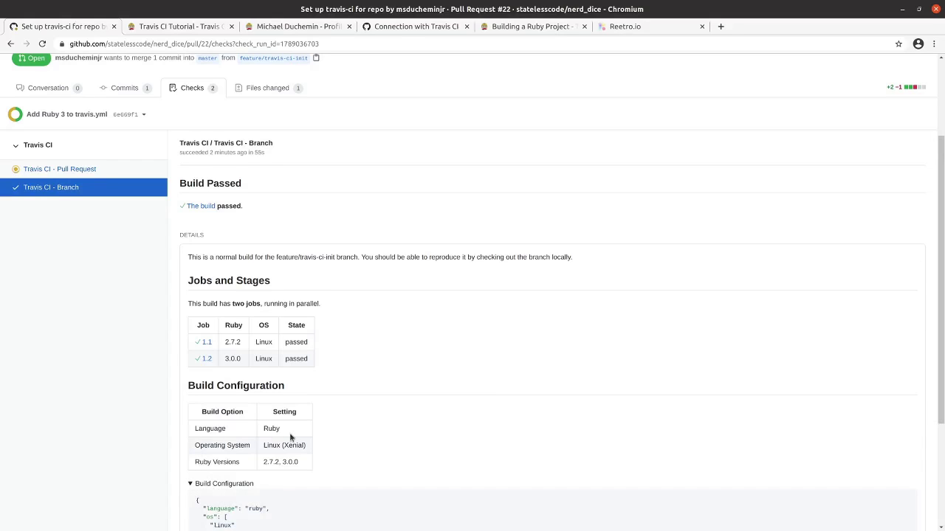
{"action": "scroll", "coordinate": [321, 439], "scroll_direction": "down", "scroll_amount": 3}
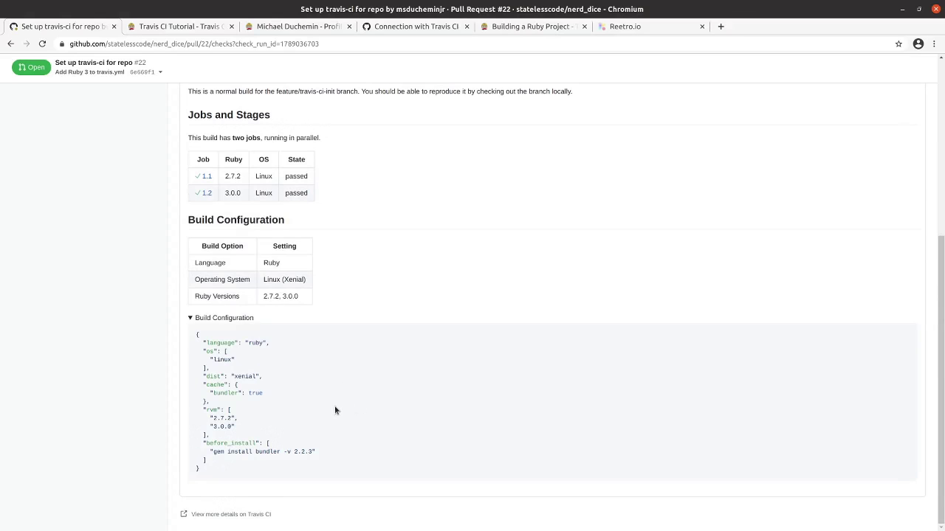
{"action": "scroll", "coordinate": [334, 410], "scroll_direction": "up", "scroll_amount": 3}
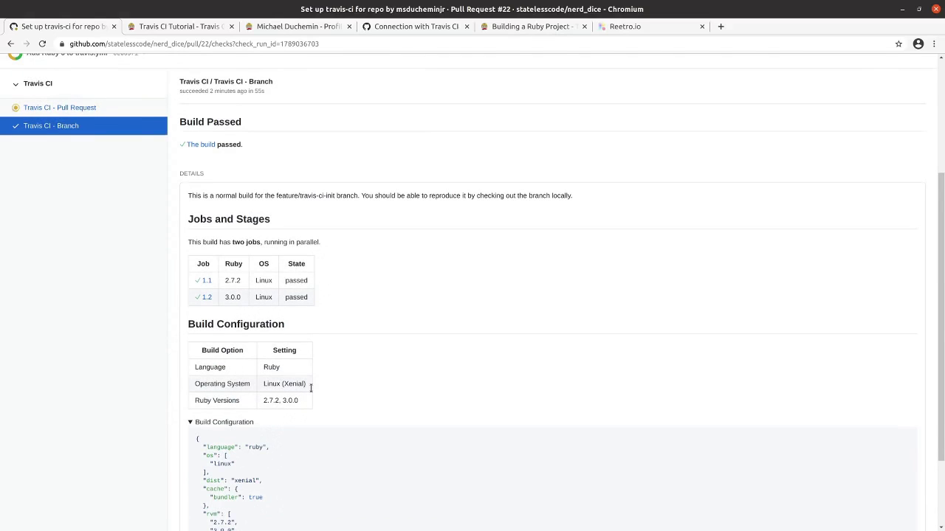
{"action": "scroll", "coordinate": [311, 392], "scroll_direction": "up", "scroll_amount": 2}
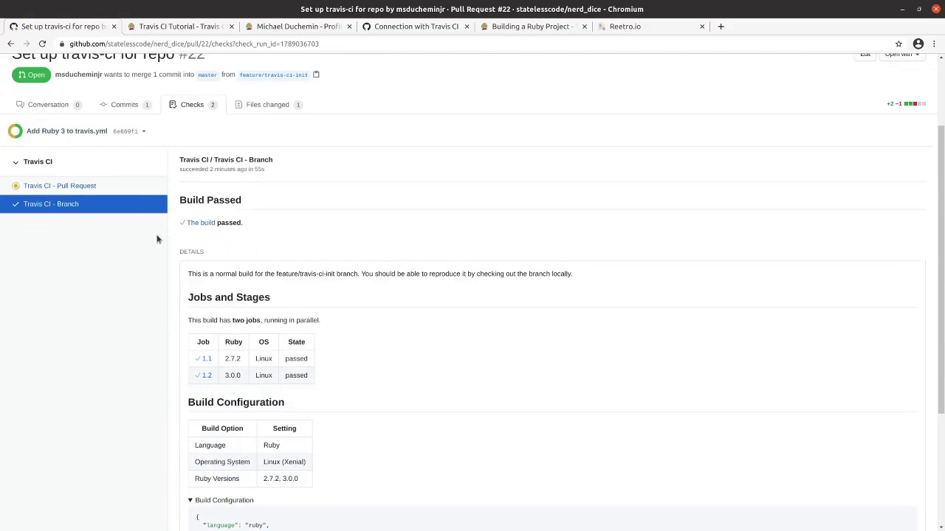
- Open job 1.2, the Ruby 3.0.0 build, on Travis CI and read its job log through to the end
{"action": "left_click", "coordinate": [208, 378]}
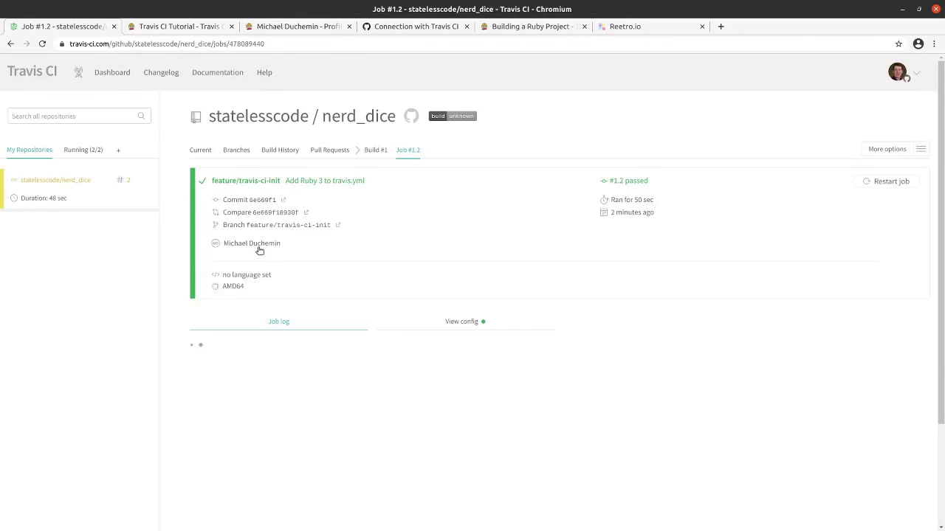
{"action": "scroll", "coordinate": [270, 355], "scroll_direction": "down", "scroll_amount": 4}
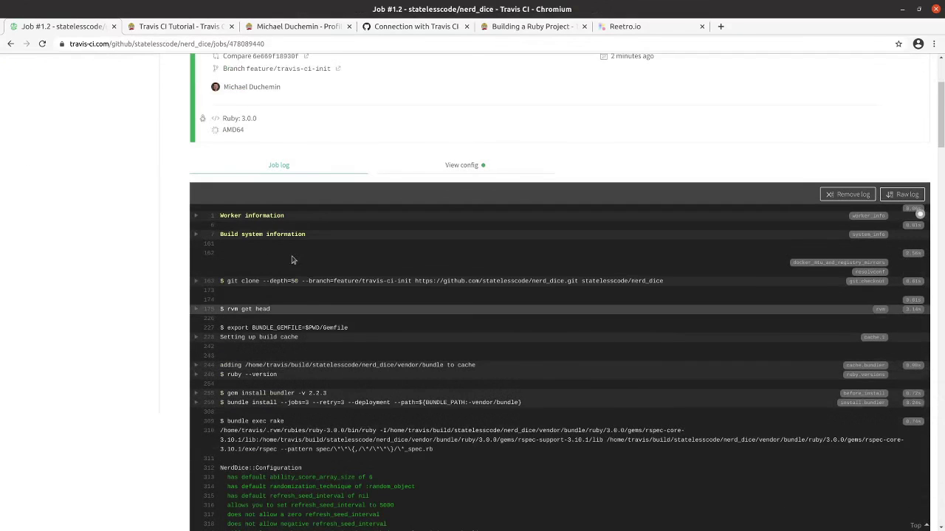
{"action": "scroll", "coordinate": [273, 340], "scroll_direction": "down", "scroll_amount": 1}
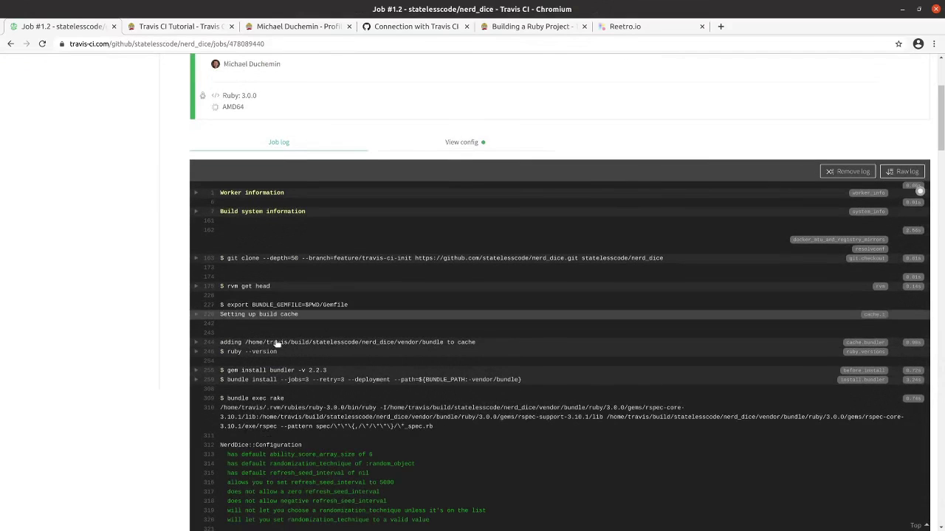
{"action": "scroll", "coordinate": [262, 371], "scroll_direction": "down", "scroll_amount": 2}
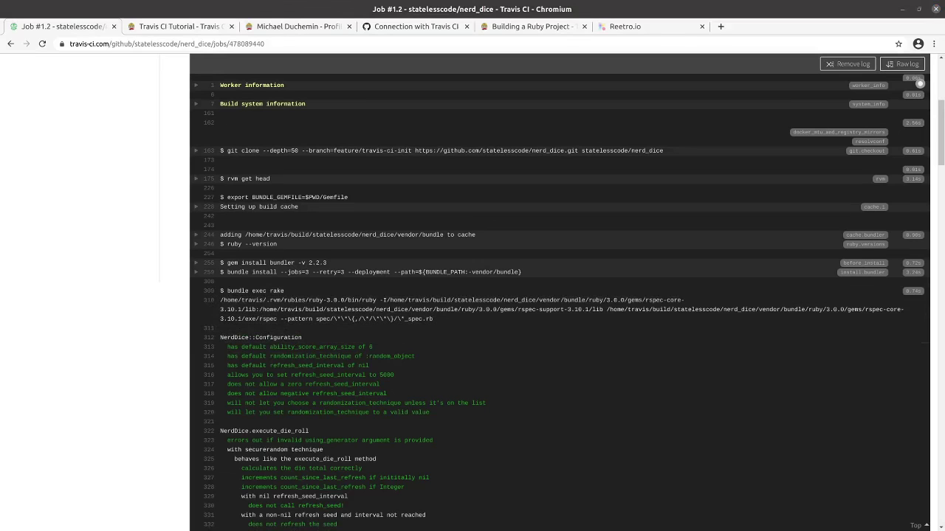
{"action": "scroll", "coordinate": [321, 262], "scroll_direction": "down", "scroll_amount": 2}
{"action": "scroll", "coordinate": [321, 262], "scroll_direction": "down", "scroll_amount": 6}
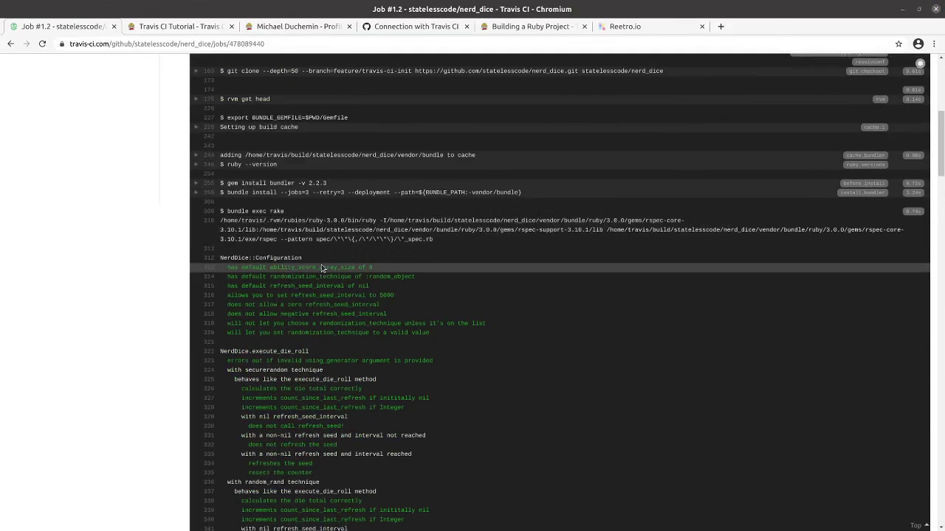
{"action": "scroll", "coordinate": [321, 267], "scroll_direction": "down", "scroll_amount": 8}
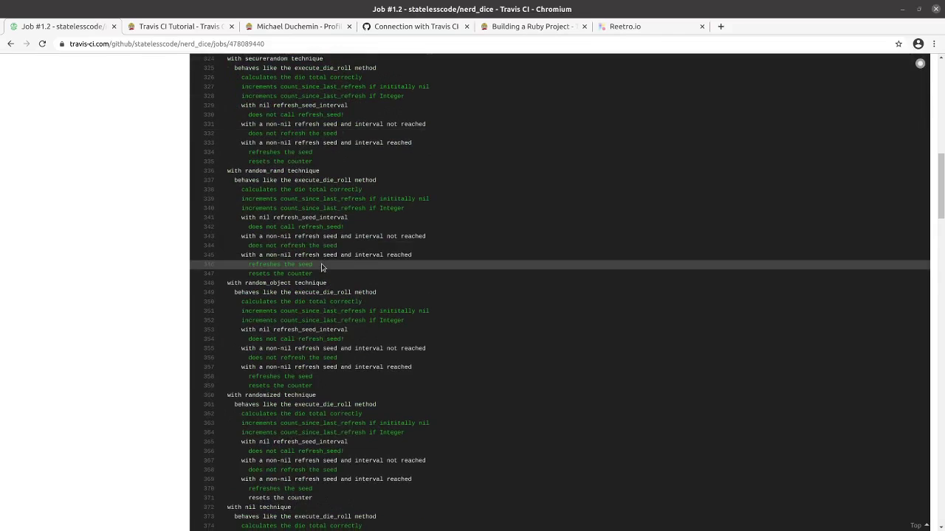
{"action": "scroll", "coordinate": [321, 267], "scroll_direction": "down", "scroll_amount": 4}
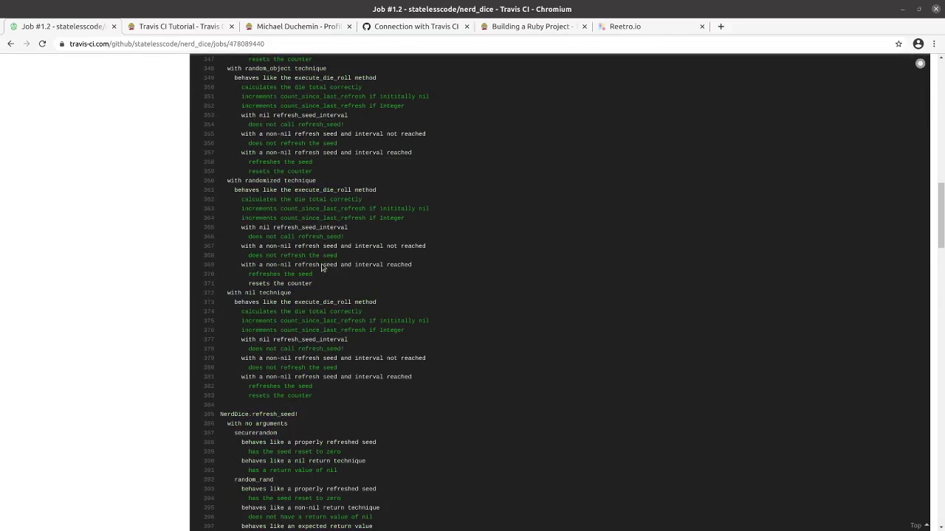
{"action": "scroll", "coordinate": [321, 268], "scroll_direction": "down", "scroll_amount": 5}
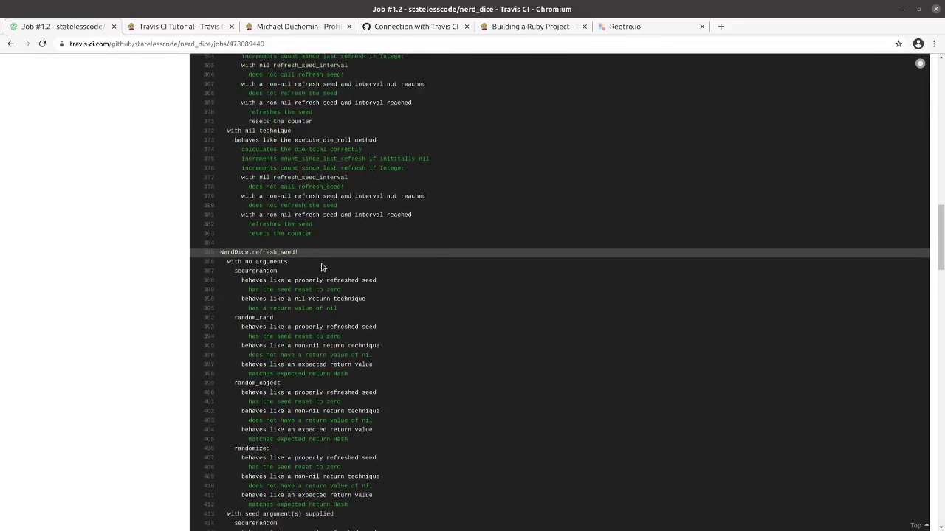
{"action": "scroll", "coordinate": [322, 268], "scroll_direction": "down", "scroll_amount": 7}
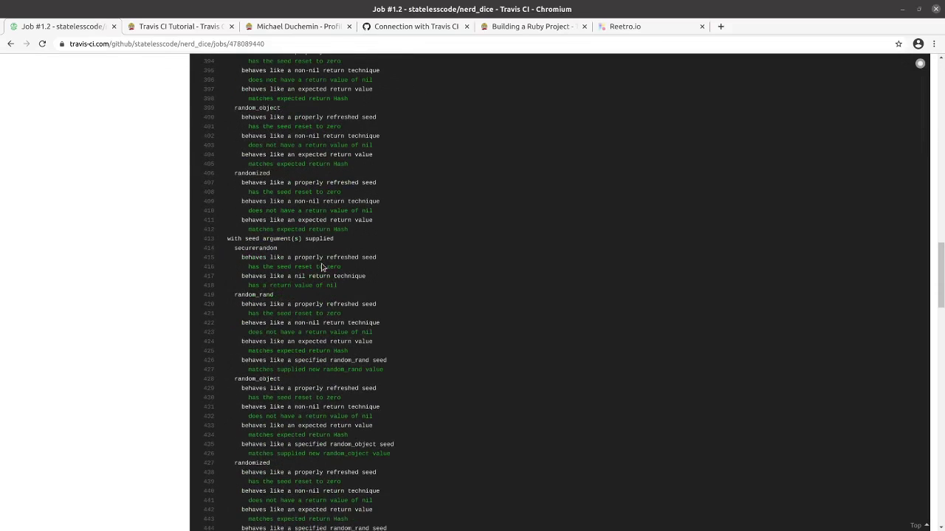
{"action": "scroll", "coordinate": [321, 267], "scroll_direction": "down", "scroll_amount": 3}
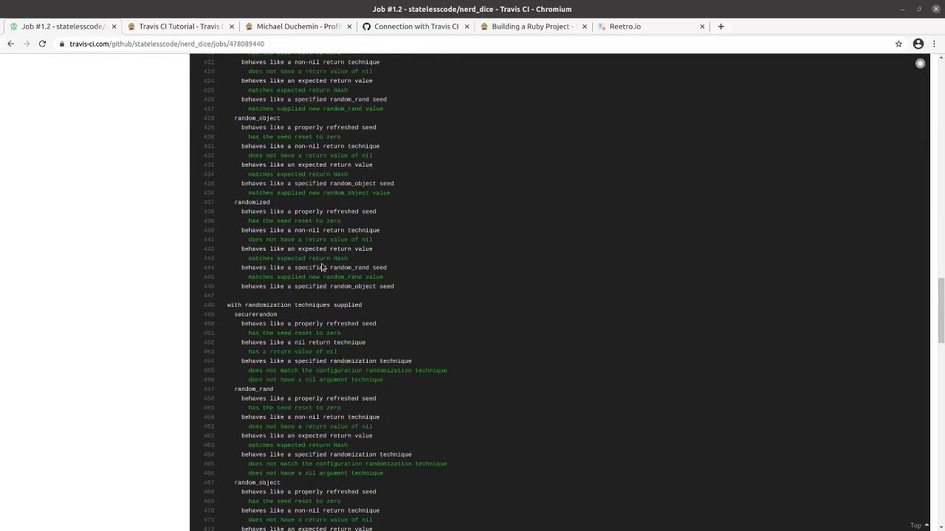
{"action": "scroll", "coordinate": [321, 267], "scroll_direction": "down", "scroll_amount": 8}
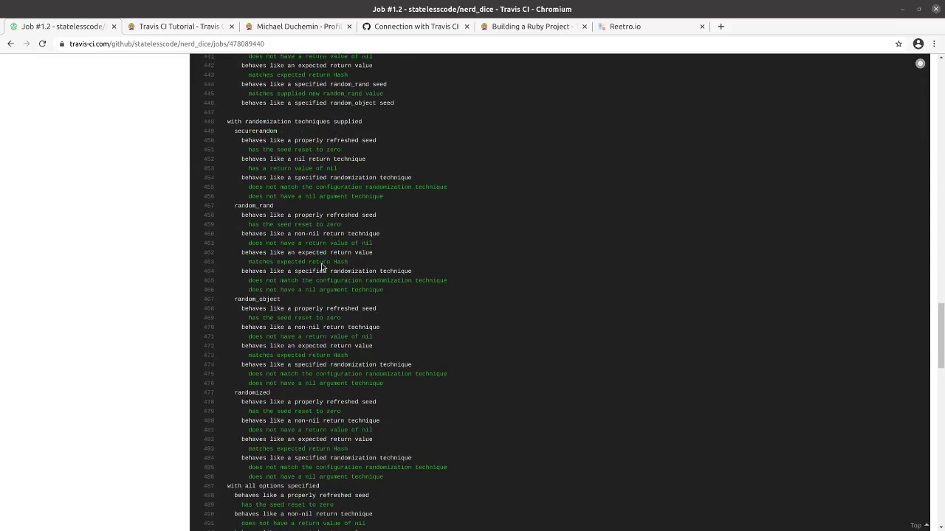
{"action": "scroll", "coordinate": [321, 267], "scroll_direction": "down", "scroll_amount": 13}
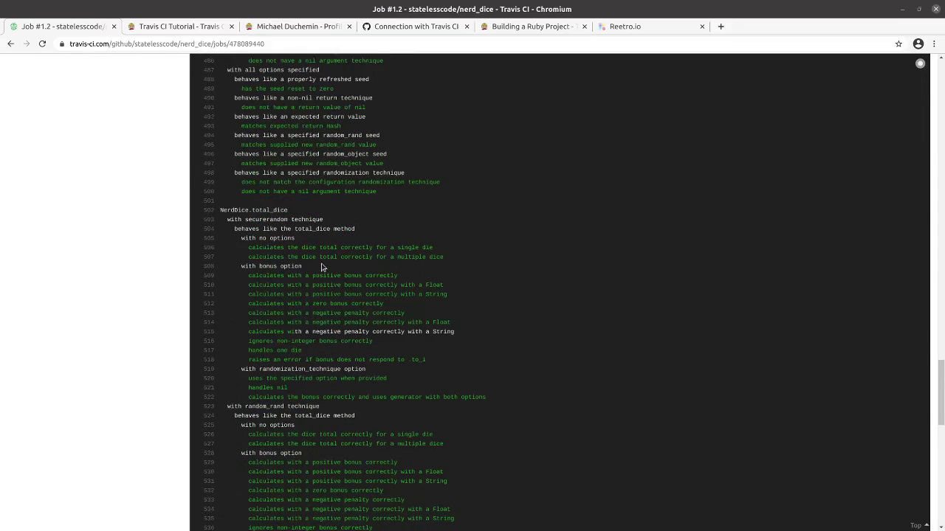
{"action": "scroll", "coordinate": [321, 267], "scroll_direction": "down", "scroll_amount": 15}
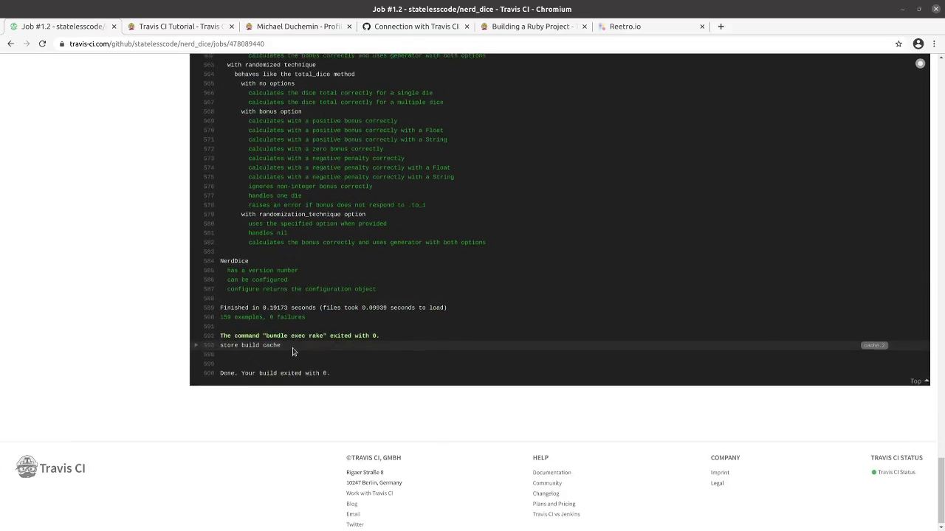
- Go back to the start of the job log and review its setup commands and the job summary
{"action": "scroll", "coordinate": [255, 391], "scroll_direction": "up", "scroll_amount": 10}
{"action": "scroll", "coordinate": [281, 345], "scroll_direction": "up", "scroll_amount": 15}
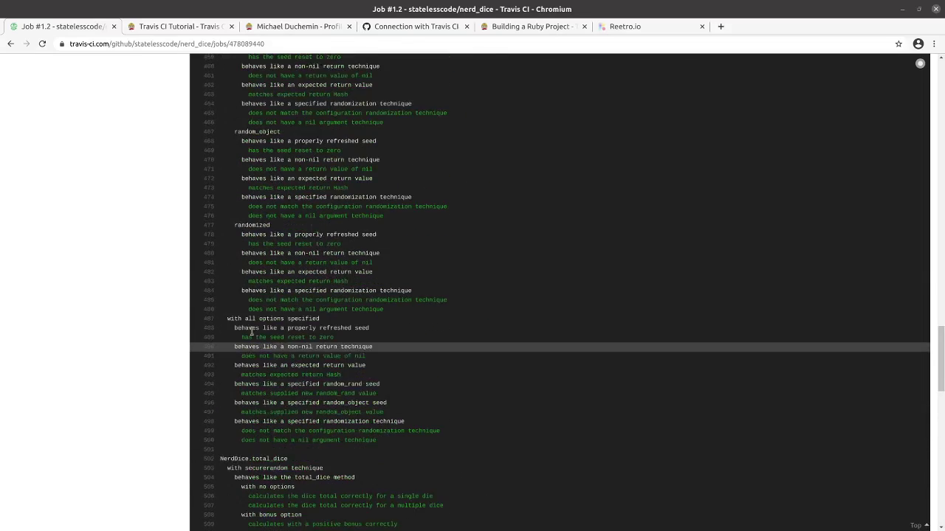
{"action": "scroll", "coordinate": [258, 335], "scroll_direction": "up", "scroll_amount": 15}
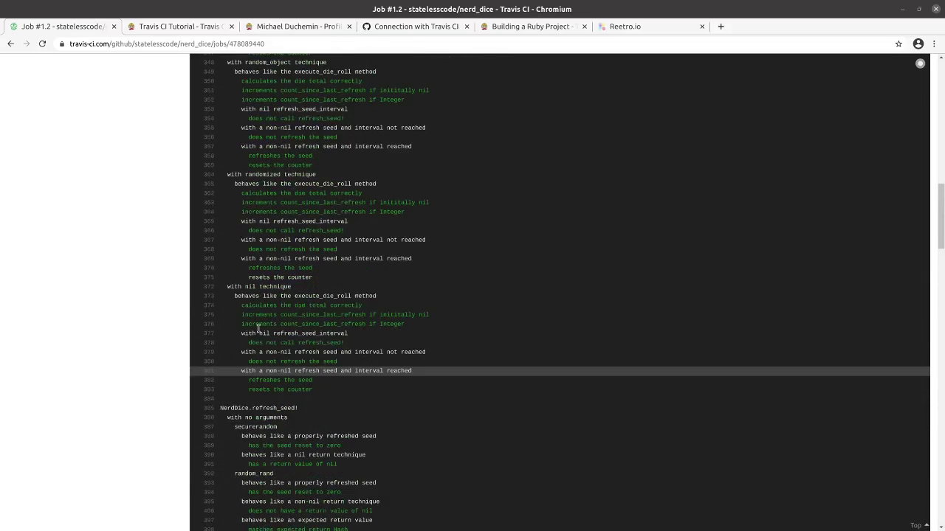
{"action": "scroll", "coordinate": [262, 326], "scroll_direction": "up", "scroll_amount": 5}
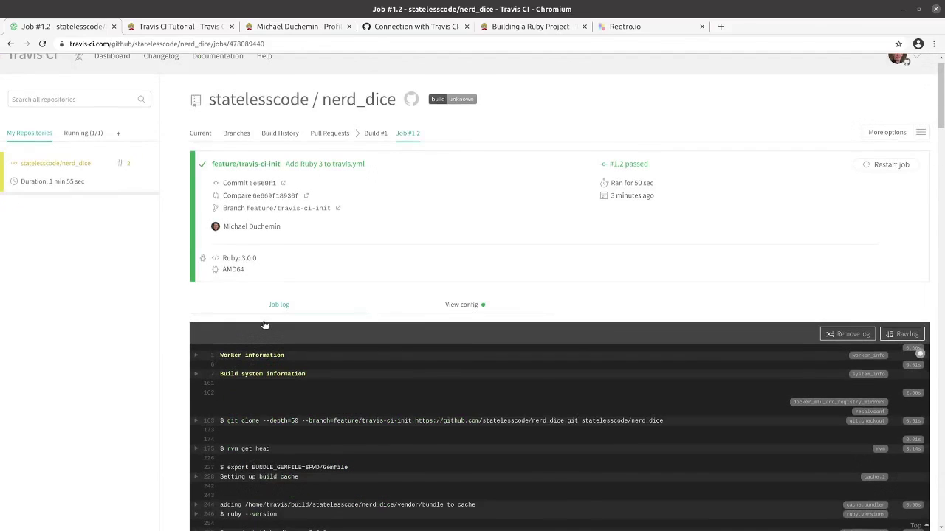
{"action": "scroll", "coordinate": [264, 323], "scroll_direction": "down", "scroll_amount": 3}
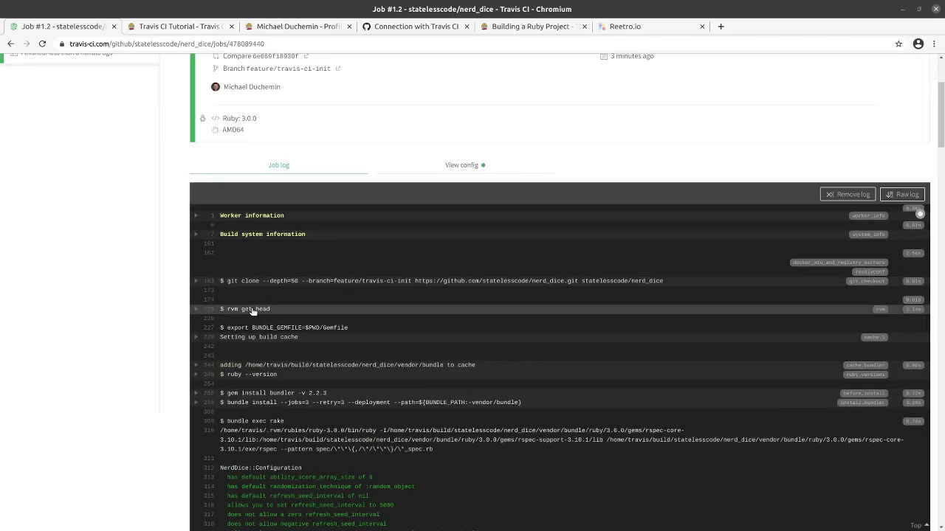
{"action": "scroll", "coordinate": [260, 183], "scroll_direction": "up", "scroll_amount": 2}
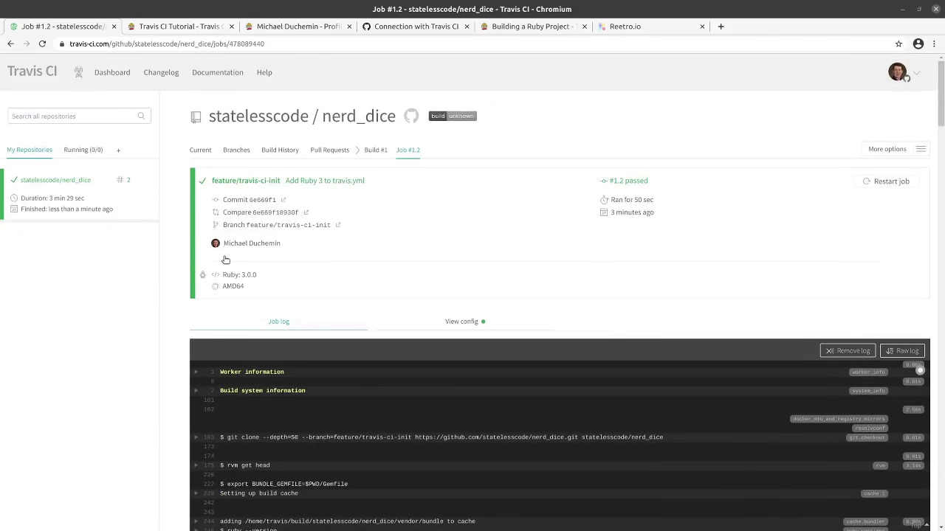
- Review the setup commands and the first test results in the job log of job #1.2
{"action": "scroll", "coordinate": [221, 298], "scroll_direction": "down", "scroll_amount": 5}
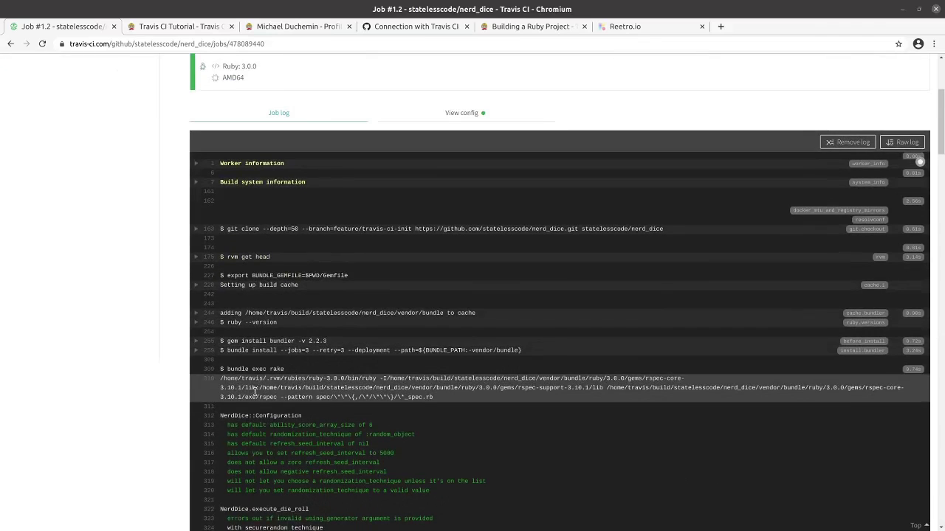
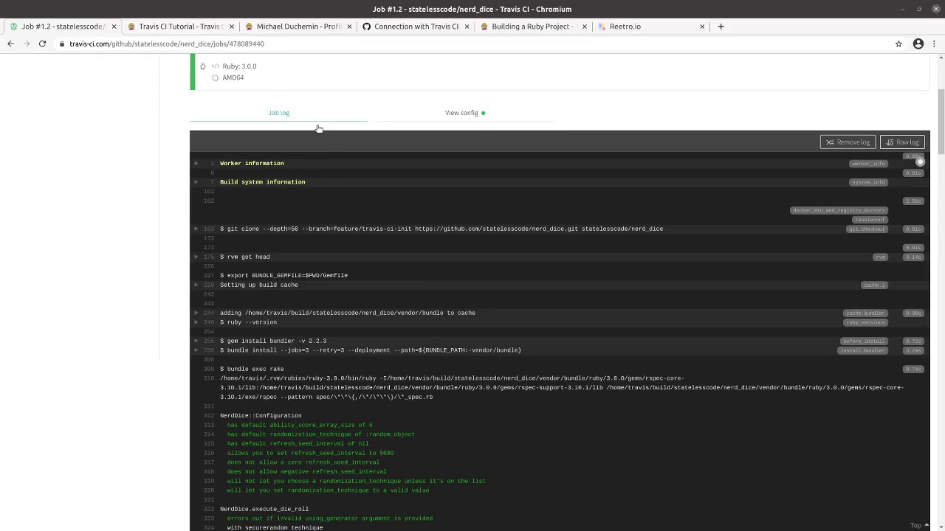
- Open the macOS build environment reference from the Ruby project docs and read its Using macOS and macOS Version sections
{"action": "left_click", "coordinate": [528, 28]}
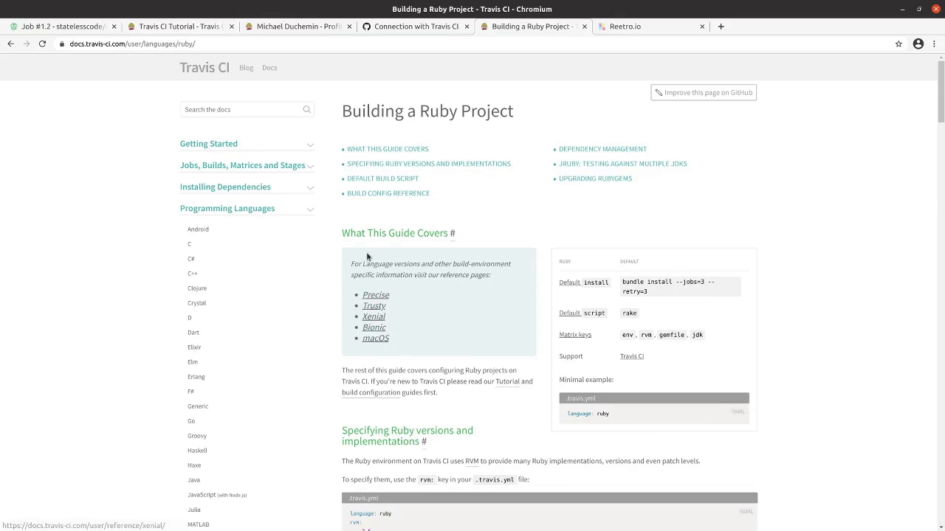
{"action": "left_click", "coordinate": [376, 338]}
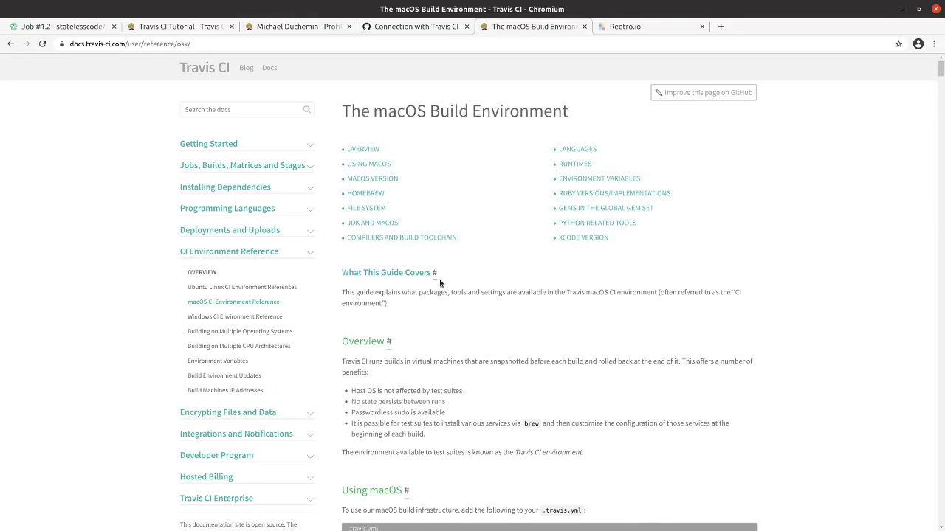
{"action": "scroll", "coordinate": [456, 316], "scroll_direction": "down", "scroll_amount": 2}
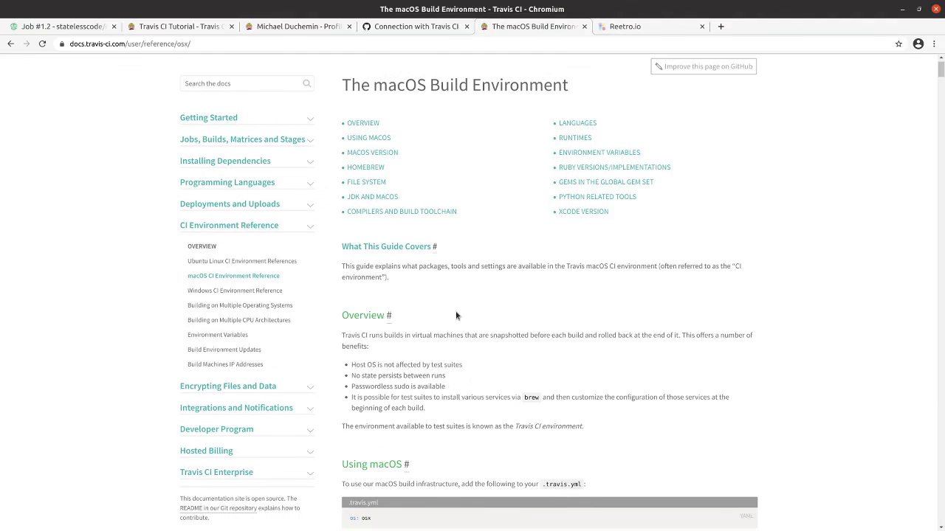
{"action": "scroll", "coordinate": [456, 316], "scroll_direction": "down", "scroll_amount": 2}
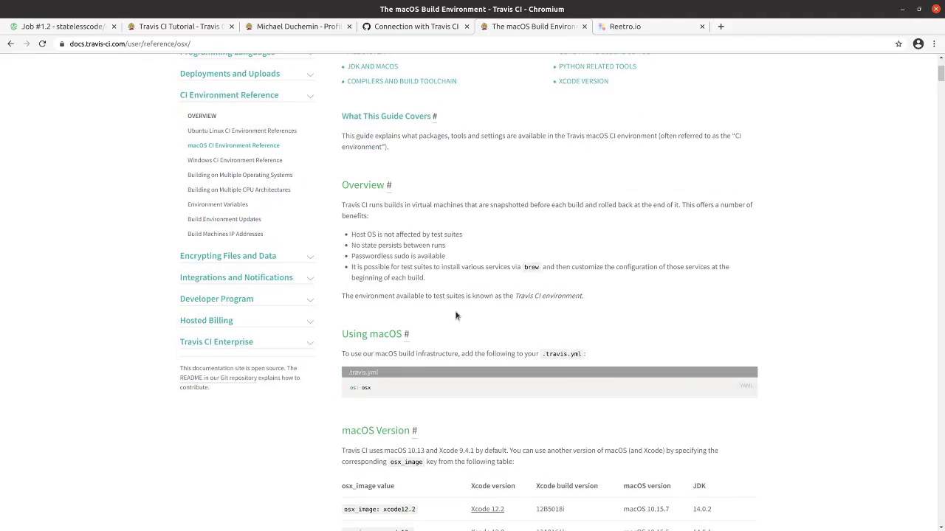
{"action": "scroll", "coordinate": [456, 316], "scroll_direction": "down", "scroll_amount": 1}
{"action": "scroll", "coordinate": [455, 316], "scroll_direction": "down", "scroll_amount": 3}
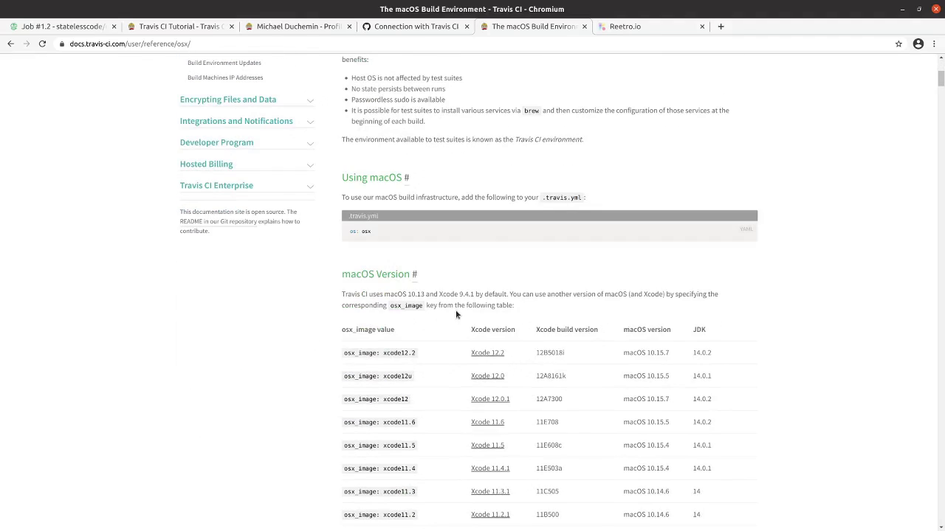
{"action": "scroll", "coordinate": [455, 315], "scroll_direction": "down", "scroll_amount": 1}
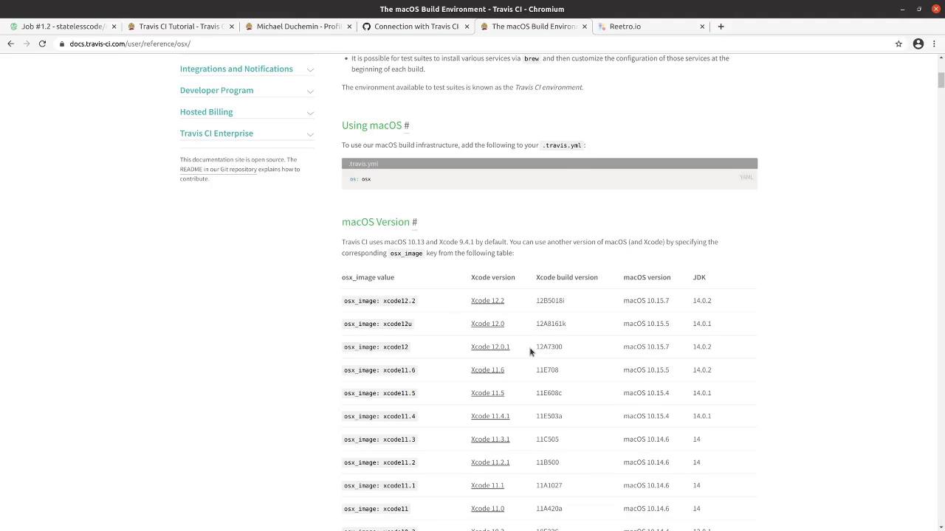
{"action": "scroll", "coordinate": [530, 348], "scroll_direction": "down", "scroll_amount": 2}
{"action": "scroll", "coordinate": [523, 338], "scroll_direction": "up", "scroll_amount": 1}
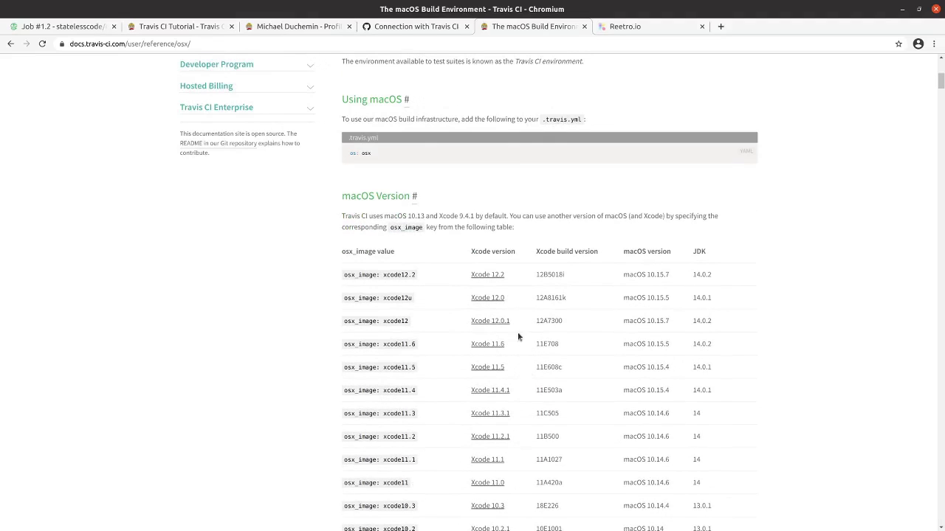
{"action": "scroll", "coordinate": [345, 334], "scroll_direction": "up", "scroll_amount": 1}
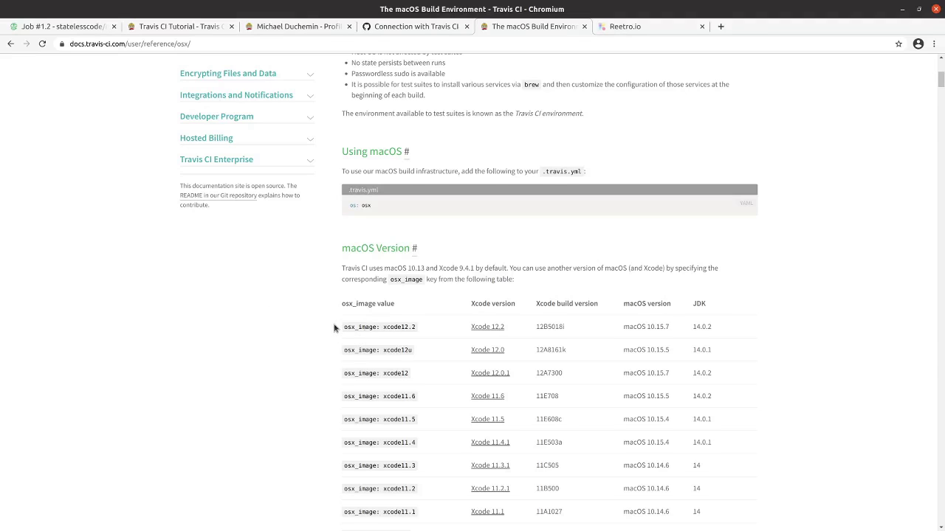
- Copy os: osx from the docs' Using macOS example and add it below the cache line of .travis.yml in Visual Studio Code
{"action": "scroll", "coordinate": [338, 328], "scroll_direction": "up", "scroll_amount": 4}
{"action": "scroll", "coordinate": [334, 327], "scroll_direction": "up", "scroll_amount": 5}
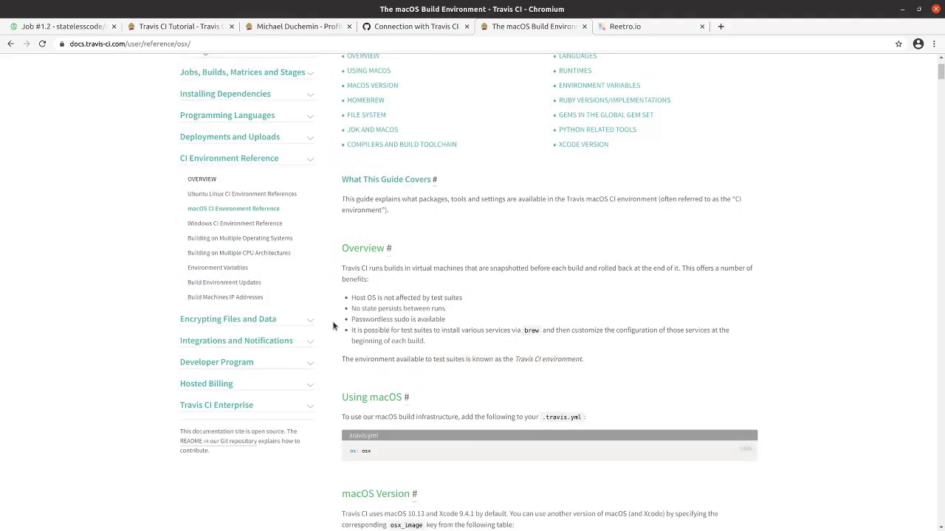
{"action": "scroll", "coordinate": [332, 319], "scroll_direction": "down", "scroll_amount": 2}
{"action": "scroll", "coordinate": [359, 333], "scroll_direction": "down", "scroll_amount": 3}
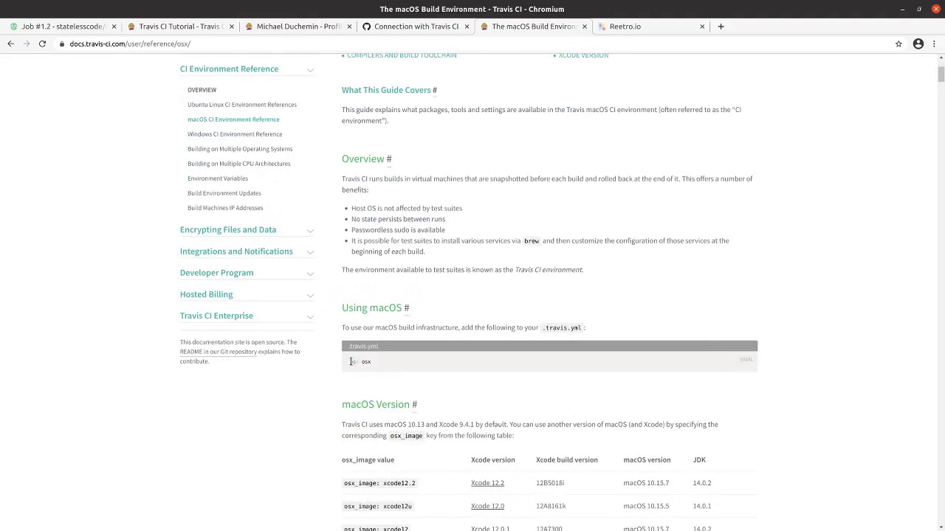
{"action": "left_click_drag", "start_coordinate": [351, 362], "coordinate": [375, 363]}
{"action": "key", "text": "ctrl+c"}
{"action": "key", "text": "alt+Tab"}
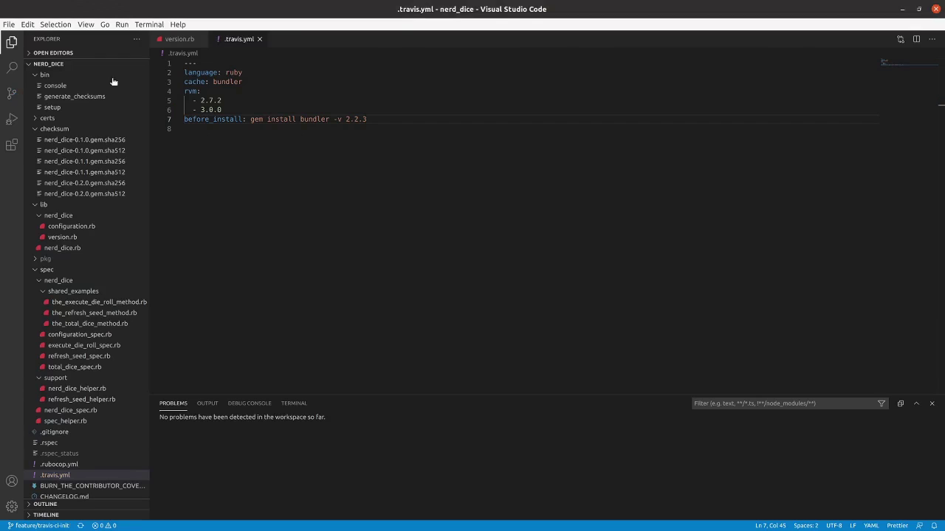
{"action": "left_click", "coordinate": [246, 78]}
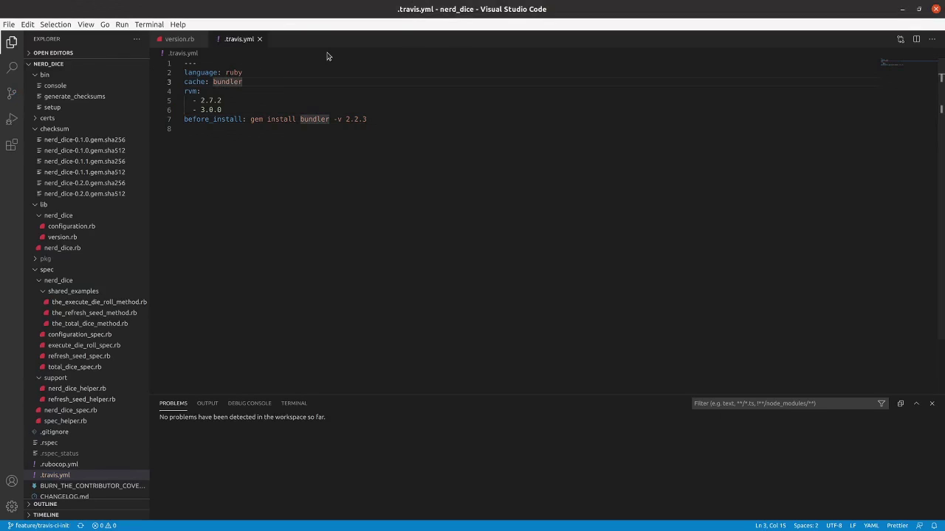
{"action": "key", "text": "Up"}
{"action": "key", "text": "Down"}
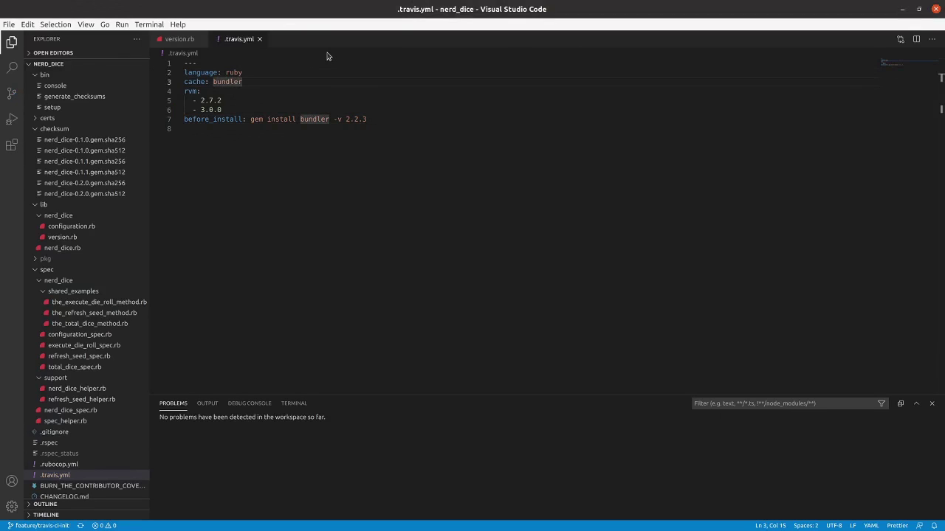
{"action": "key", "text": "Return"}
{"action": "key", "text": "ctrl+v"}
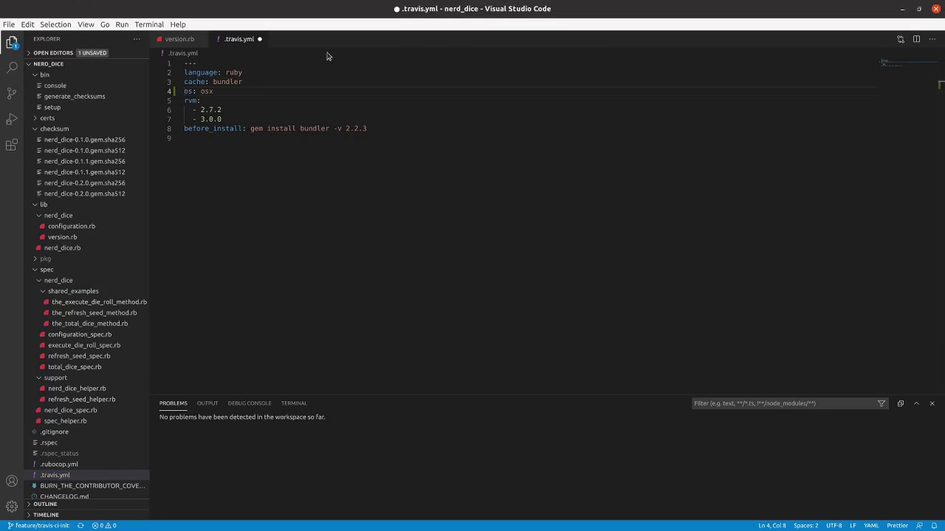
- List osx and linux as separate entries under os, add an empty line below them, and return to the macOS docs in Chromium
{"action": "key", "text": "Return"}
{"action": "type", "text": "-"}
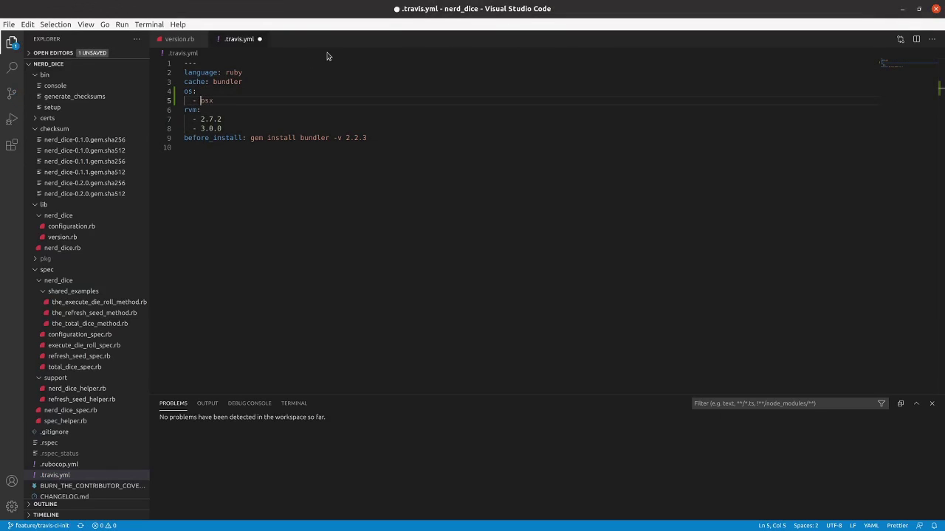
{"action": "key", "text": "Return"}
{"action": "type", "text": "-"}
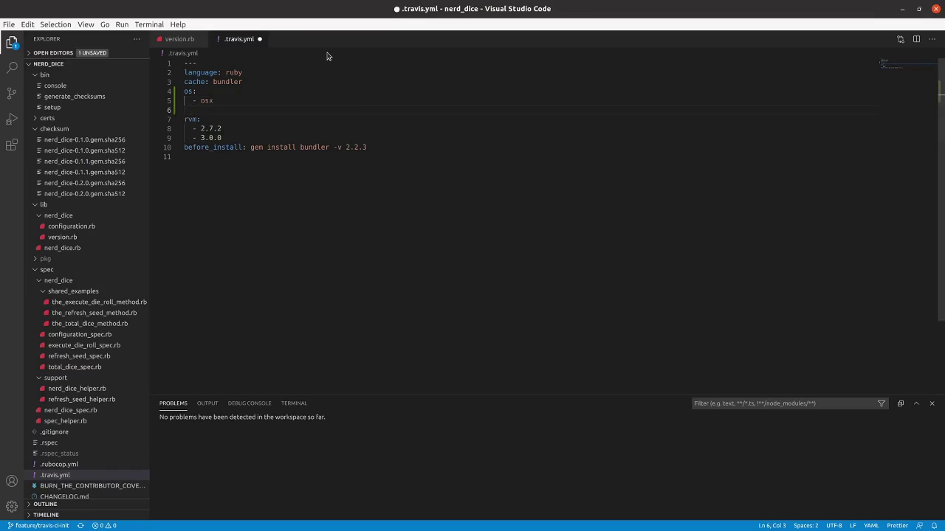
{"action": "type", "text": " linux"}
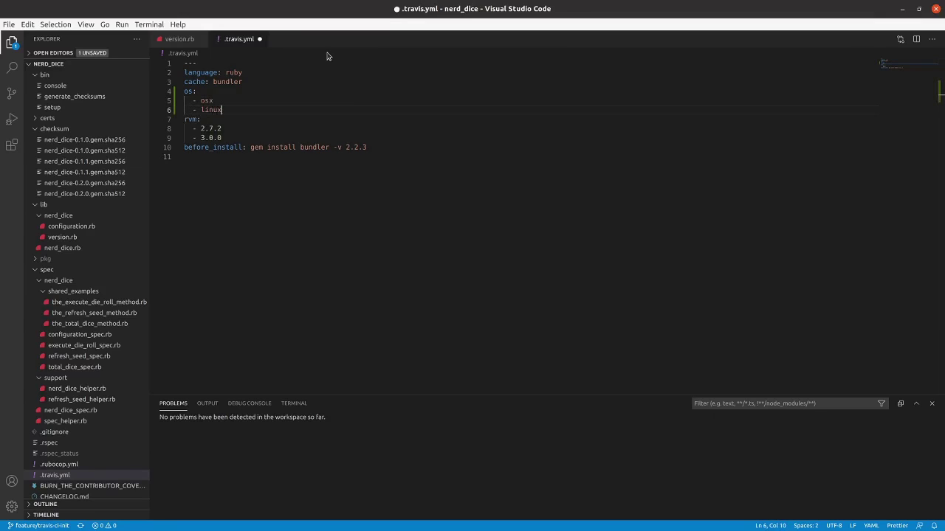
{"action": "key", "text": "Return"}
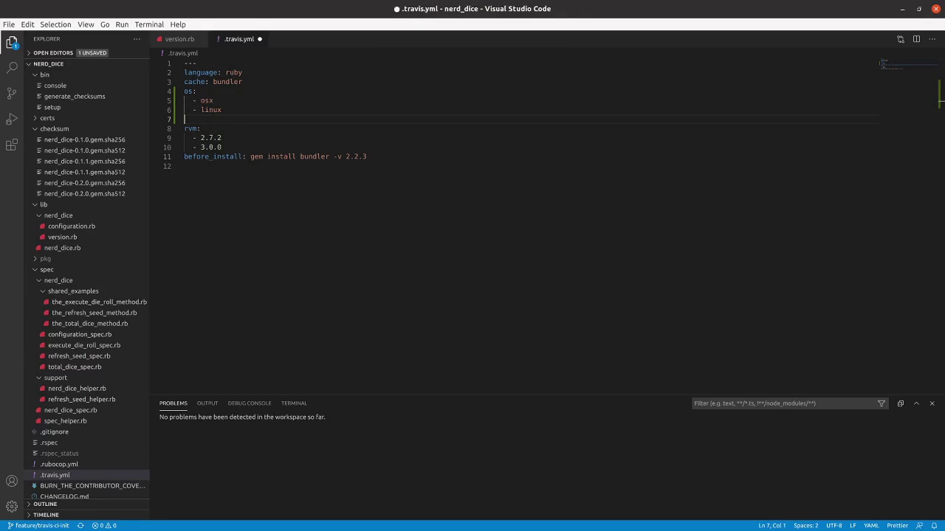
{"action": "key", "text": "alt+Tab"}
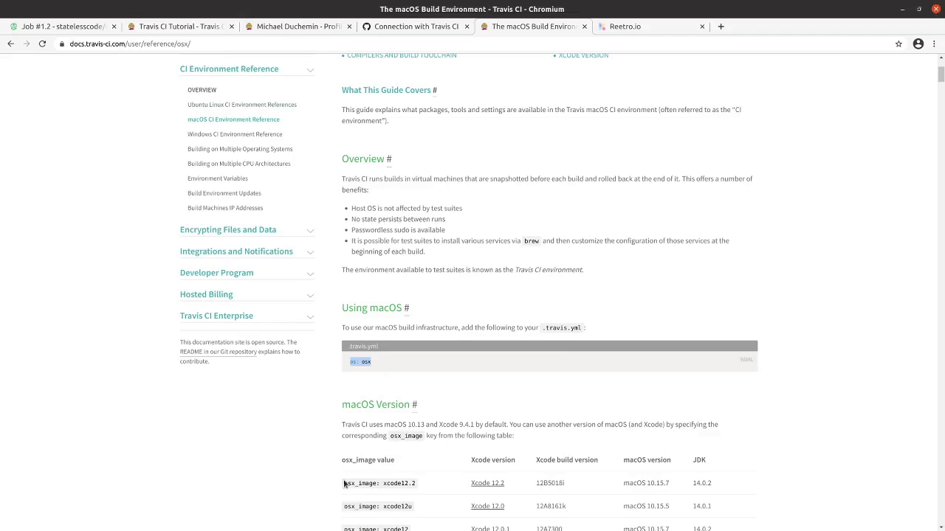
- Copy the osx_image: xcode12.2 setting from the macOS Version table
{"action": "left_click_drag", "start_coordinate": [344, 484], "coordinate": [382, 484]}
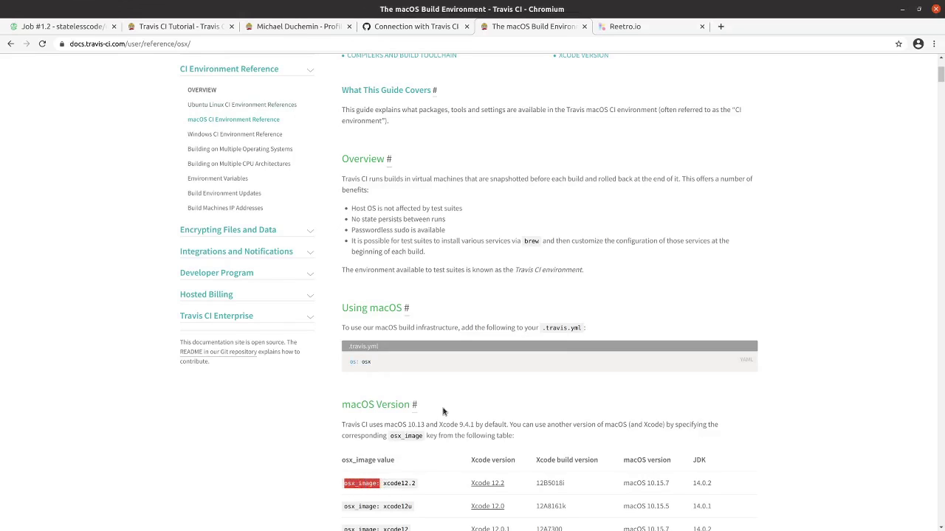
{"action": "left_click", "coordinate": [364, 483]}
{"action": "triple_click", "coordinate": [383, 484]}
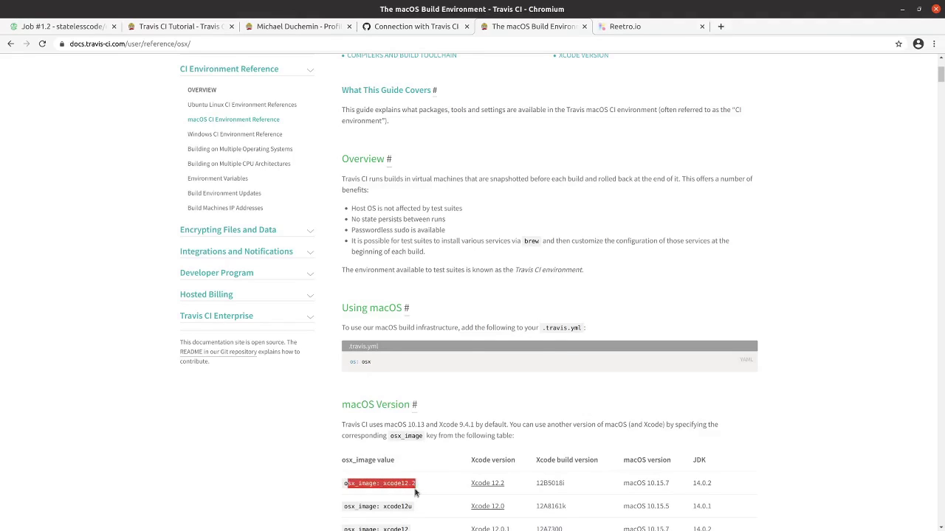
{"action": "left_click", "coordinate": [343, 485]}
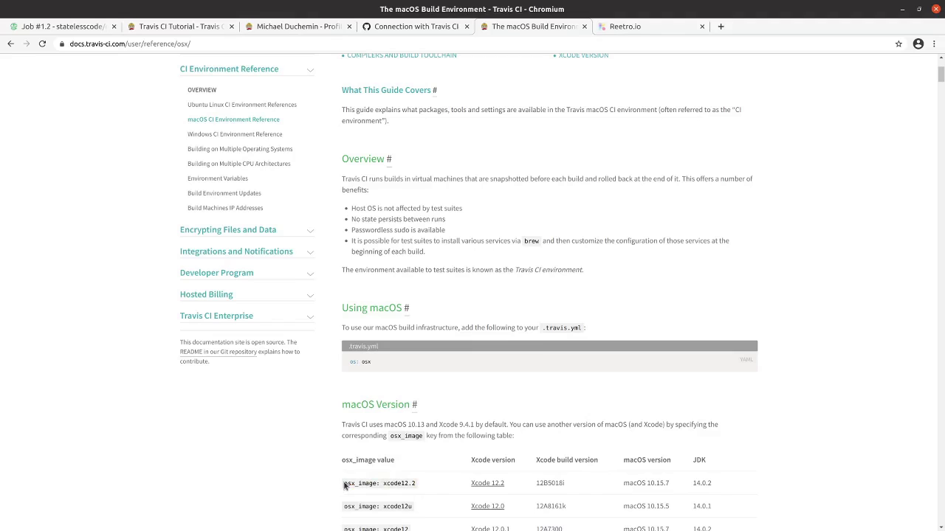
{"action": "left_click_drag", "start_coordinate": [344, 485], "coordinate": [421, 478]}
{"action": "key", "text": "ctrl+c"}
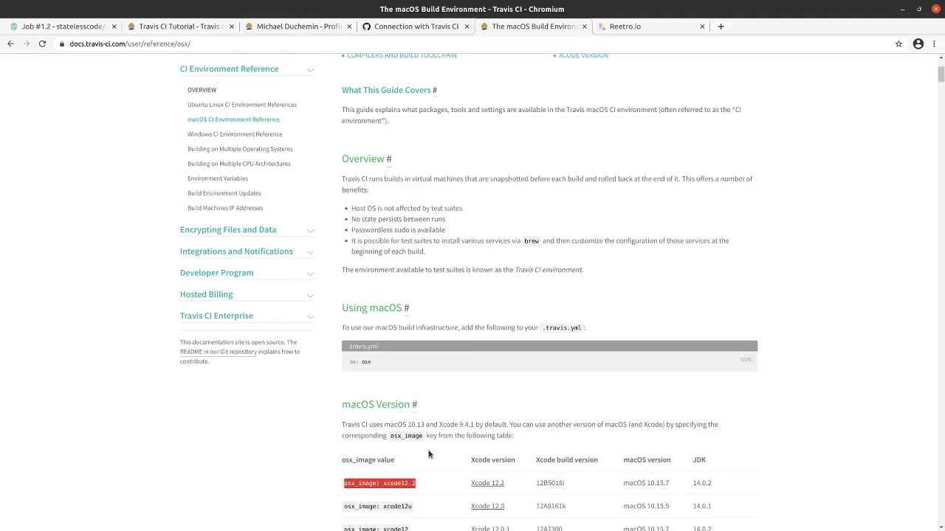
- Copy osx_image: xcode12 from the macOS Version table and insert it below the os list of .travis.yml in Visual Studio Code
{"action": "scroll", "coordinate": [428, 454], "scroll_direction": "down", "scroll_amount": 1}
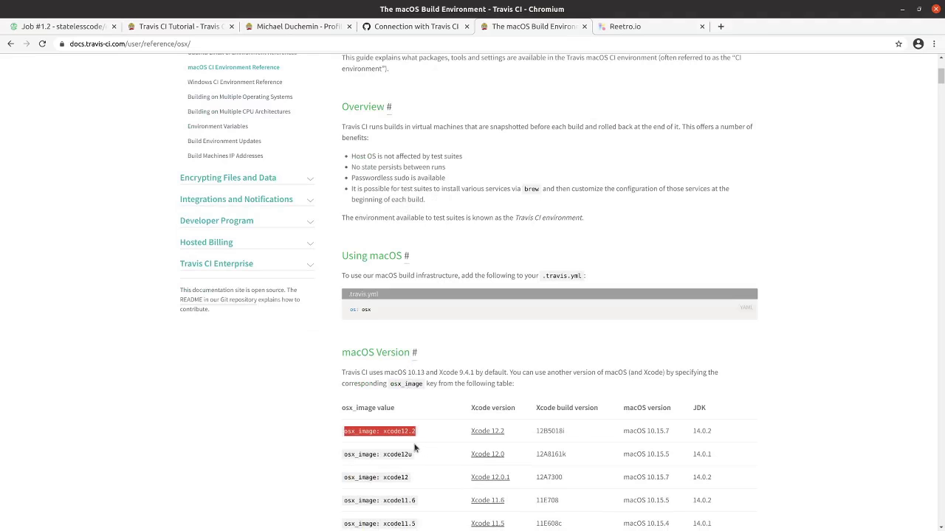
{"action": "scroll", "coordinate": [347, 468], "scroll_direction": "down", "scroll_amount": 1}
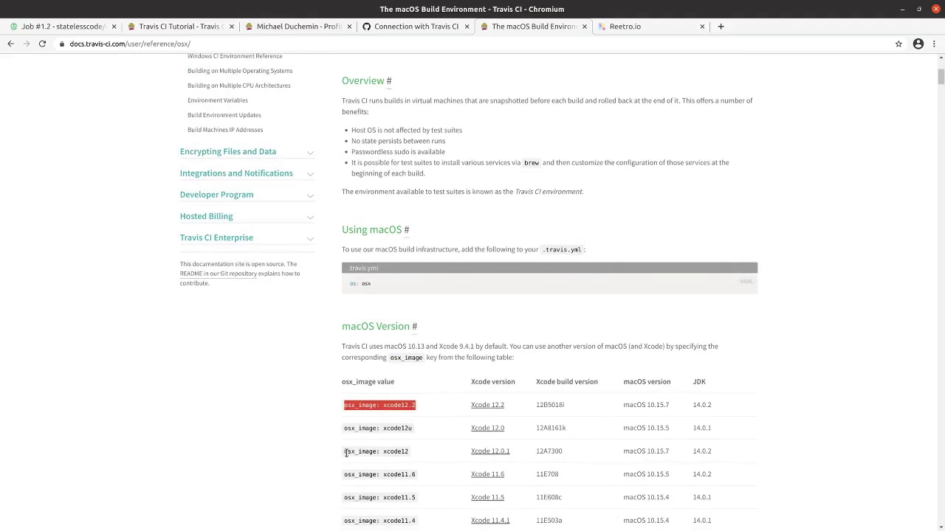
{"action": "left_click_drag", "start_coordinate": [345, 454], "coordinate": [404, 460]}
{"action": "left_click", "coordinate": [347, 452]}
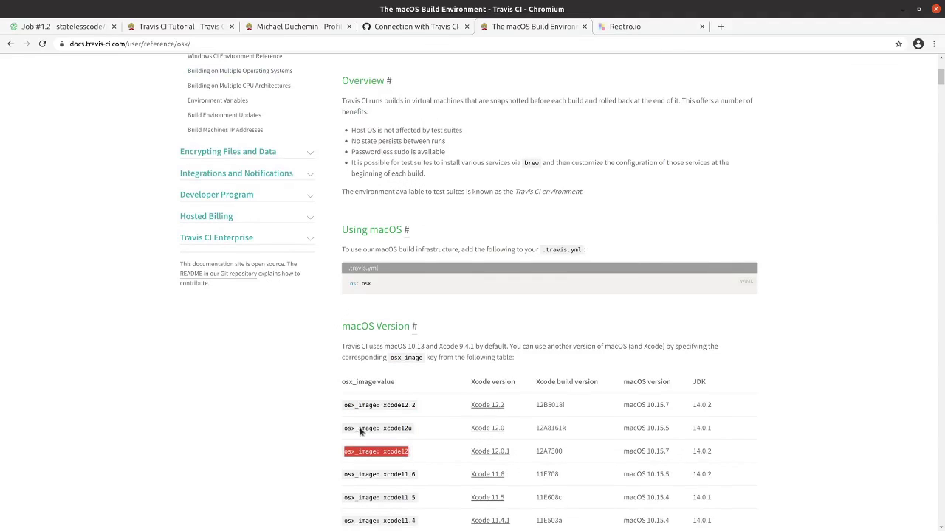
{"action": "key", "text": "alt+Tab"}
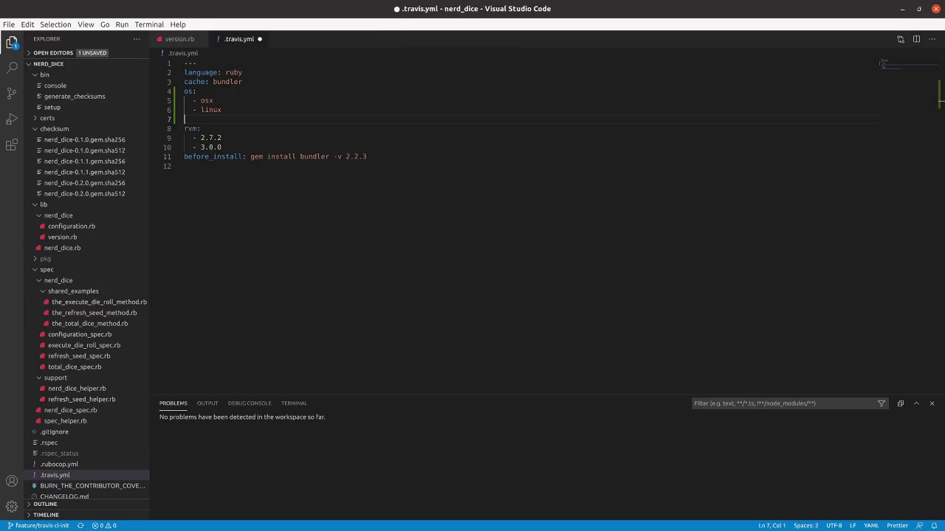
{"action": "left_click", "coordinate": [221, 102]}
{"action": "left_click", "coordinate": [224, 121]}
{"action": "key", "text": "ctrl+v"}
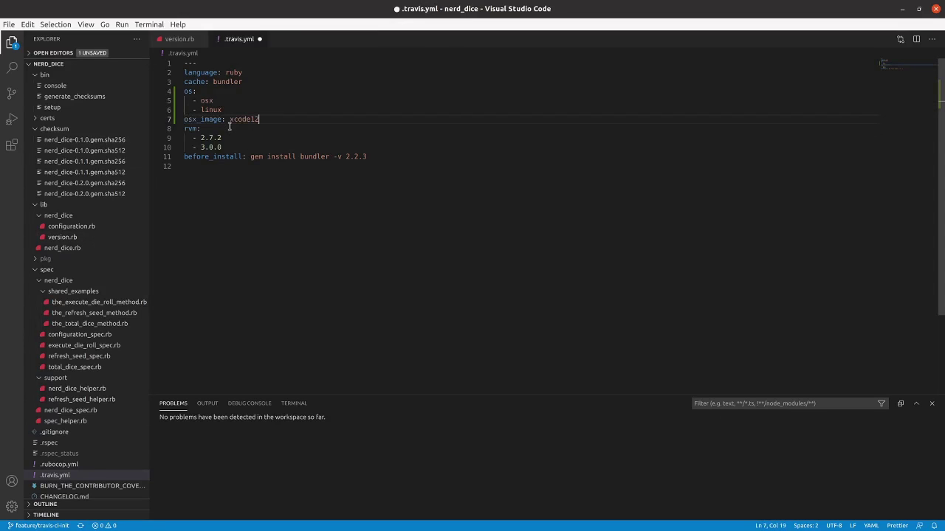
- Turn the osx_image setting into a list with xcode12 as its first entry
{"action": "key", "text": "Return"}
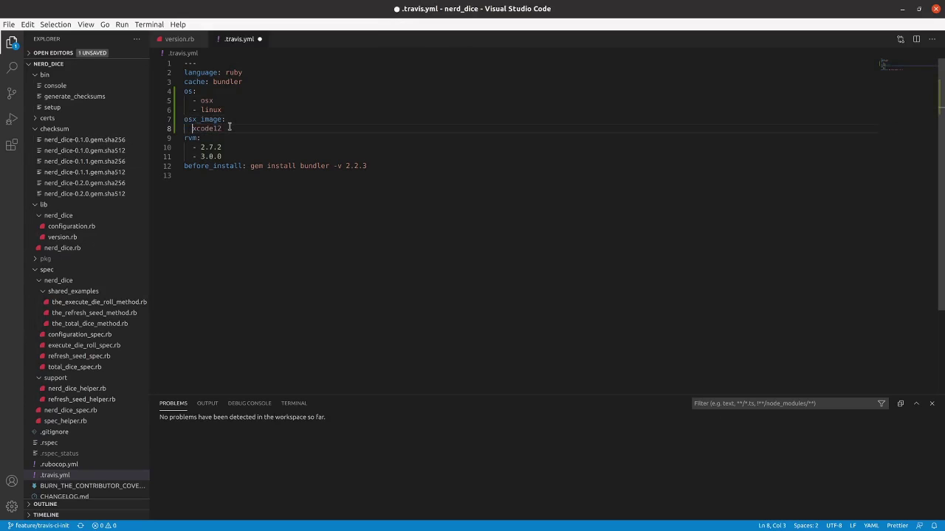
{"action": "type", "text": "-"}
{"action": "key", "text": "End"}
- Add xcode11, copied from the macOS Version table in Chromium, as the second osx_image entry of .travis.yml in Visual Studio Code
{"action": "key", "text": "Return"}
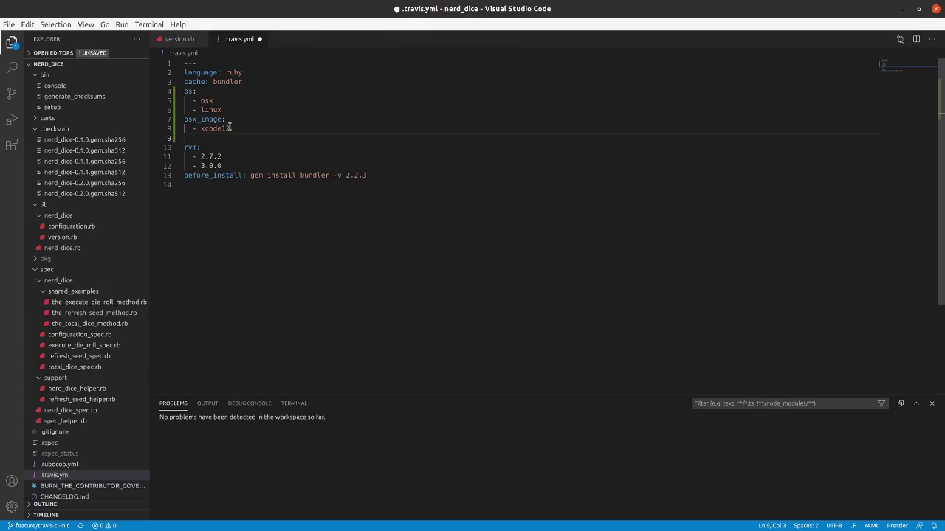
{"action": "type", "text": "-"}
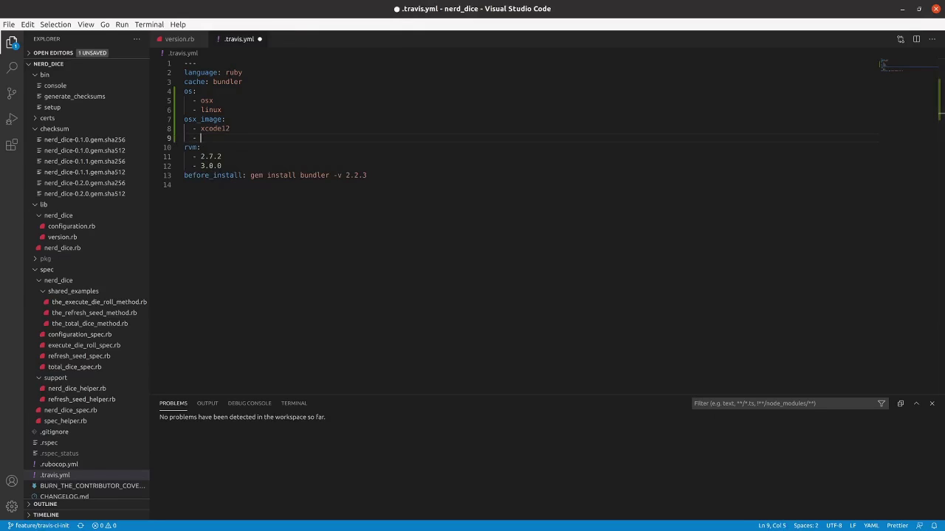
{"action": "key", "text": "alt+Tab"}
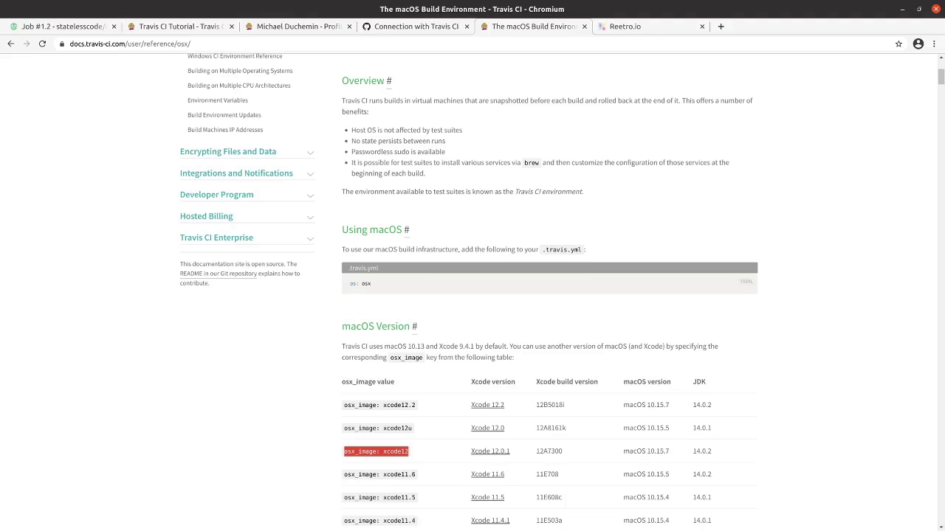
{"action": "scroll", "coordinate": [347, 398], "scroll_direction": "down", "scroll_amount": 1}
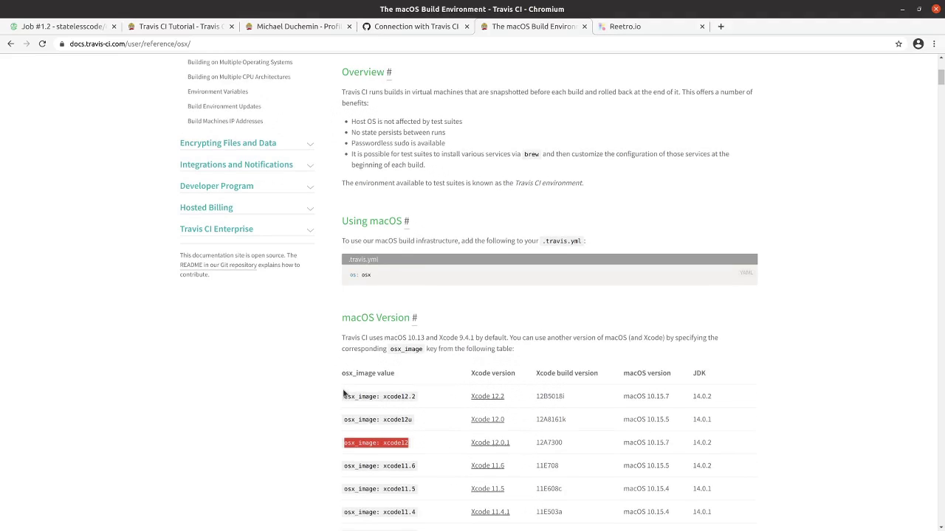
{"action": "scroll", "coordinate": [379, 474], "scroll_direction": "down", "scroll_amount": 2}
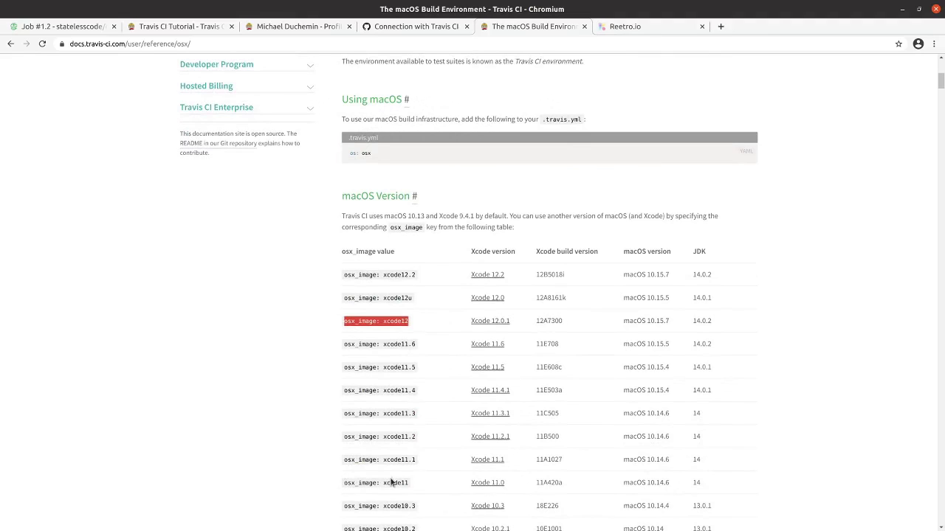
{"action": "double_click", "coordinate": [385, 483]}
{"action": "key", "text": "ctrl+c"}
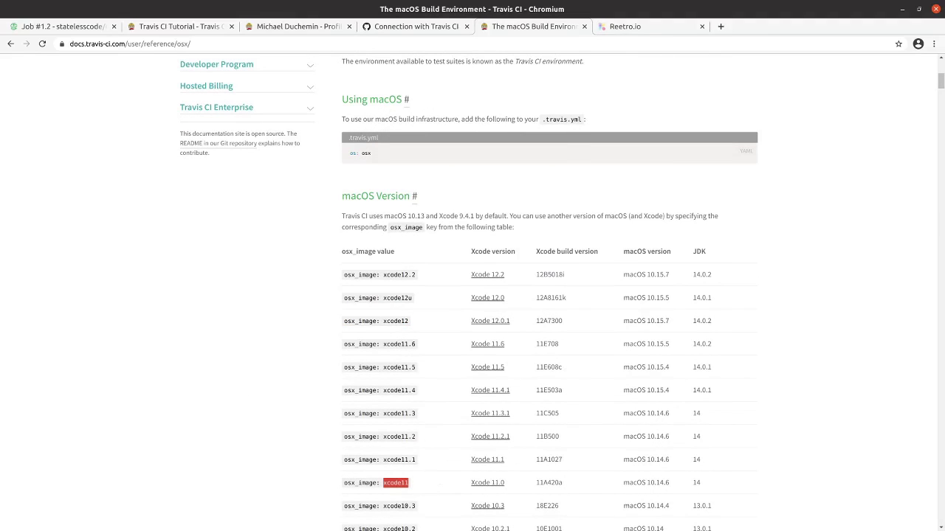
{"action": "key", "text": "alt+Tab"}
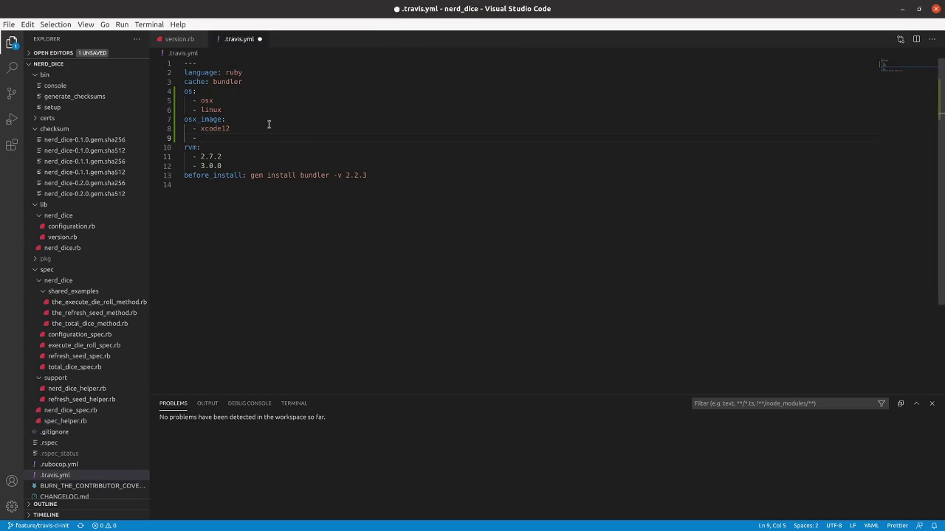
{"action": "key", "text": "ctrl+v"}
{"action": "key", "text": "Return"}
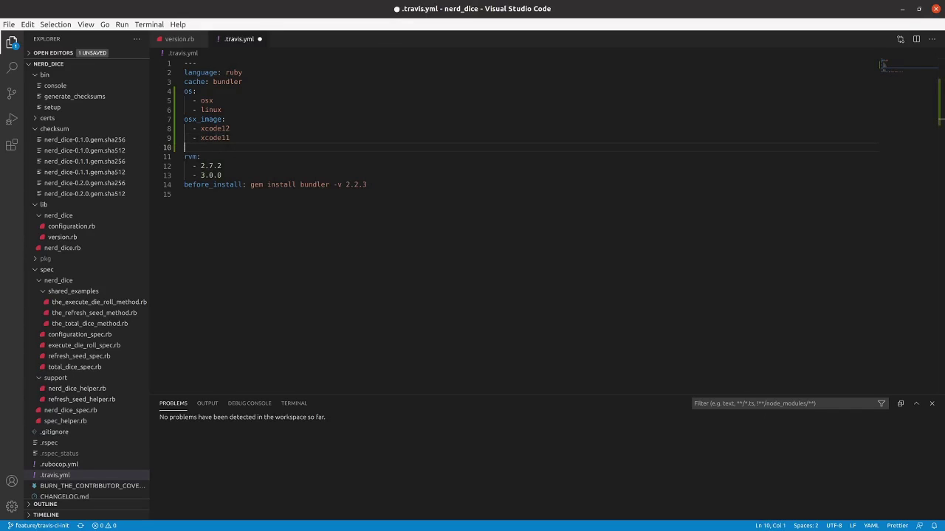
- Return to the Ruby project guide in Chromium, open its Bionic reference page and examine the dist setting for .travis.yml
{"action": "key", "text": "alt+Tab"}
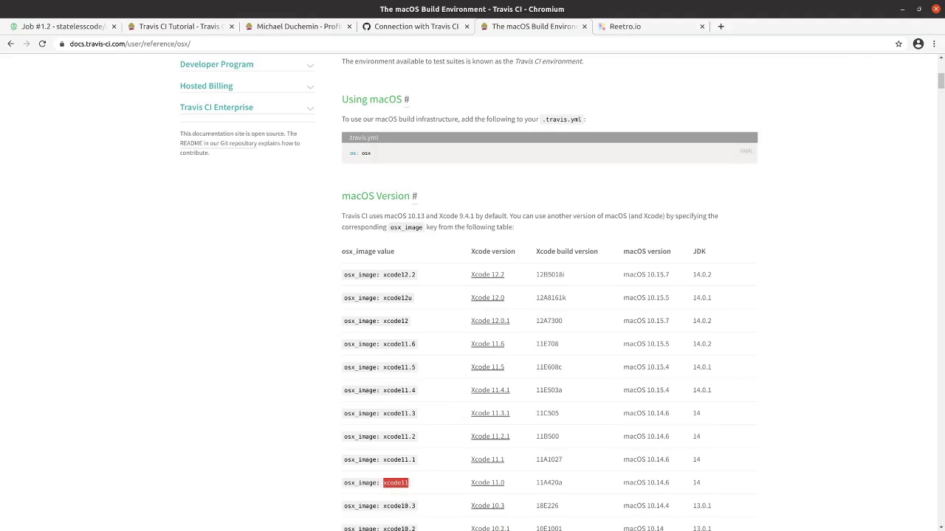
{"action": "scroll", "coordinate": [385, 303], "scroll_direction": "up", "scroll_amount": 5}
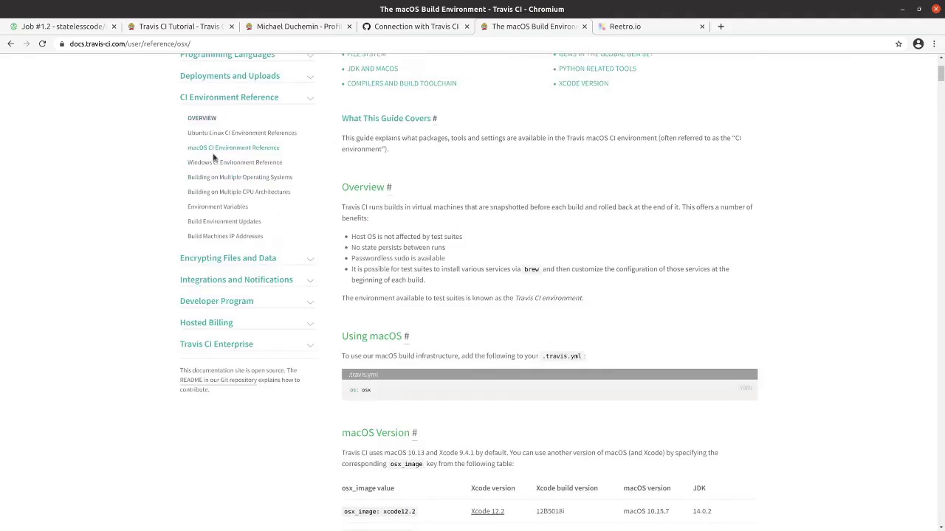
{"action": "left_click", "coordinate": [13, 45]}
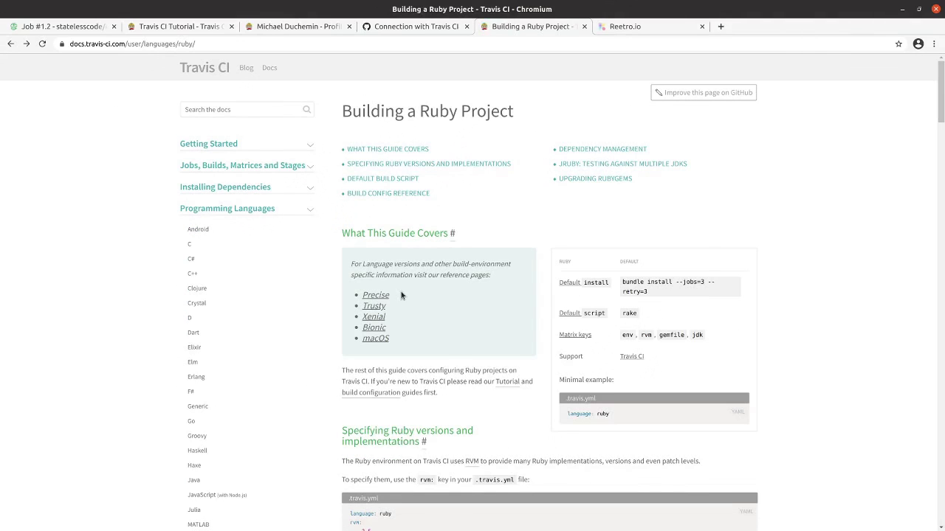
{"action": "left_click", "coordinate": [375, 330]}
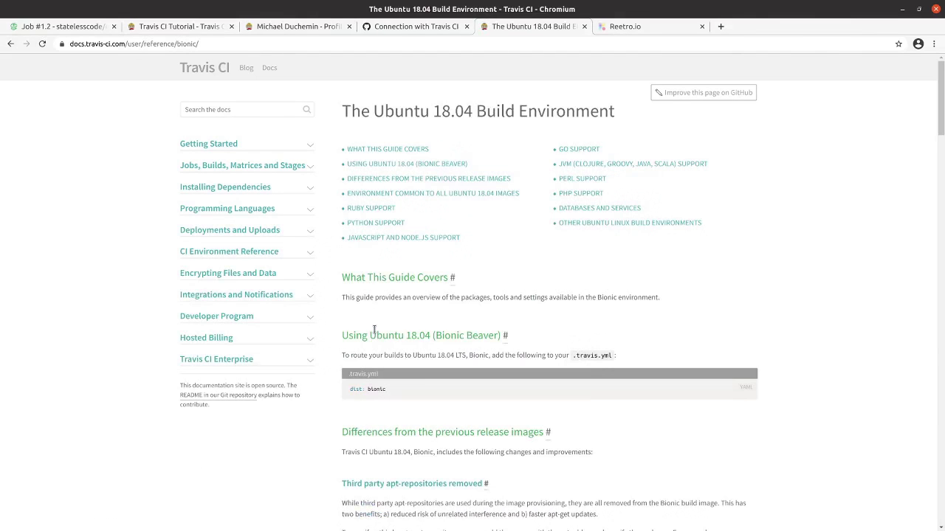
{"action": "left_click_drag", "start_coordinate": [351, 390], "coordinate": [439, 401]}
{"action": "left_click", "coordinate": [351, 389]}
{"action": "left_click_drag", "start_coordinate": [351, 389], "coordinate": [388, 389]}
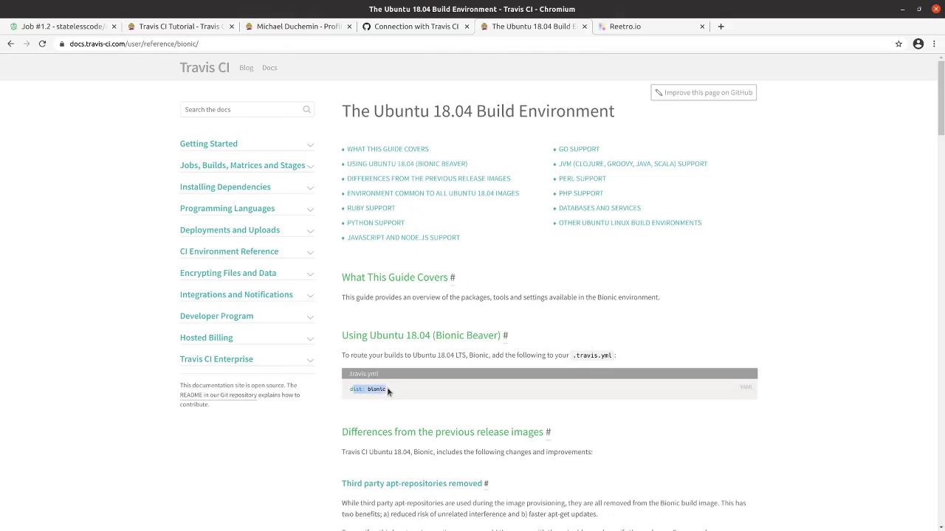
- Copy the Precise-to-macOS list from the Ruby project guide and paste it under a new dist: key below osx_image in .travis.yml
{"action": "left_click", "coordinate": [11, 44]}
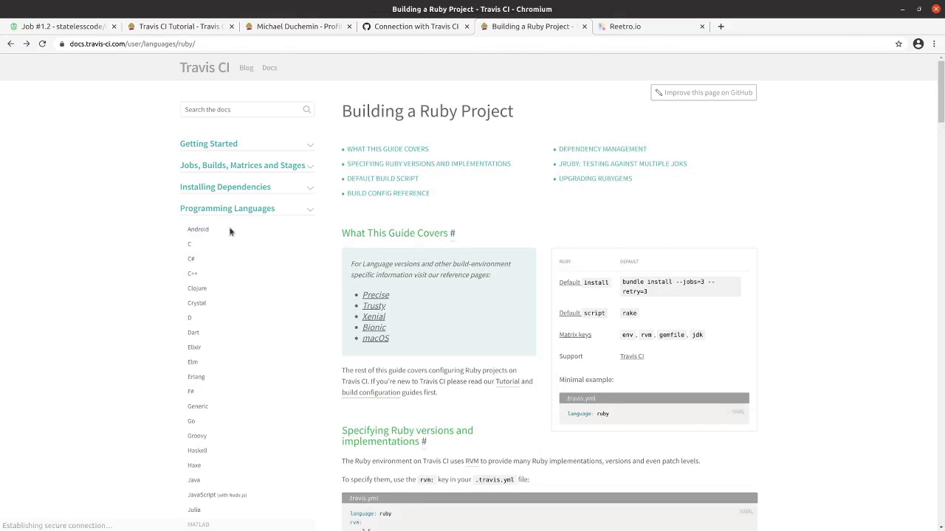
{"action": "left_click_drag", "start_coordinate": [411, 337], "coordinate": [365, 294]}
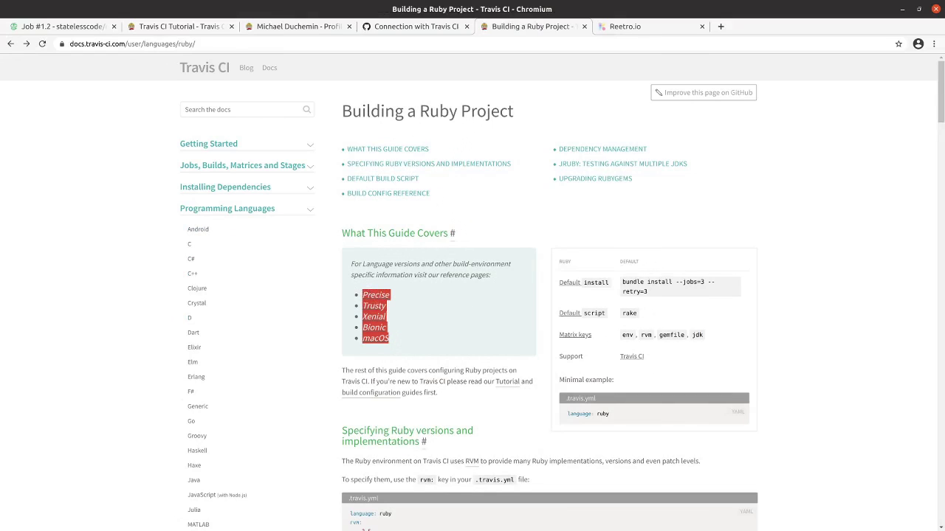
{"action": "key", "text": "alt+Tab"}
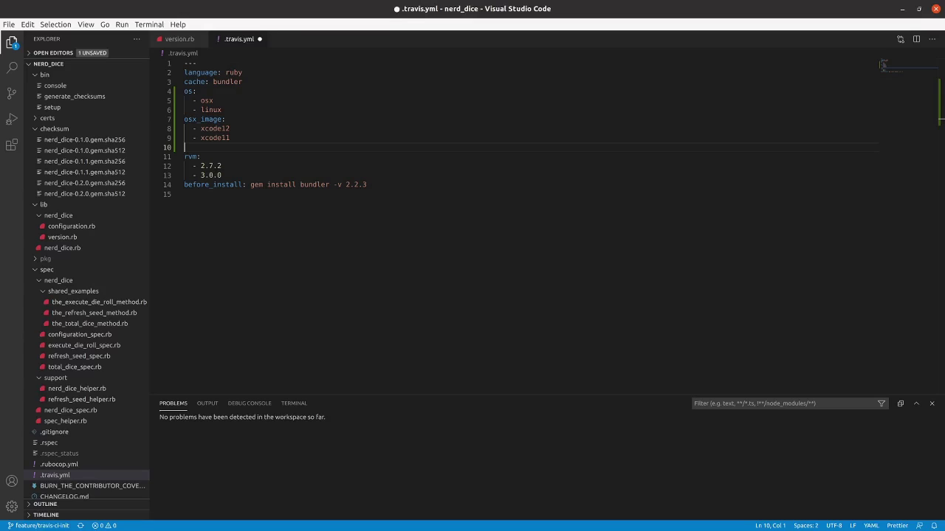
{"action": "left_click", "coordinate": [214, 150]}
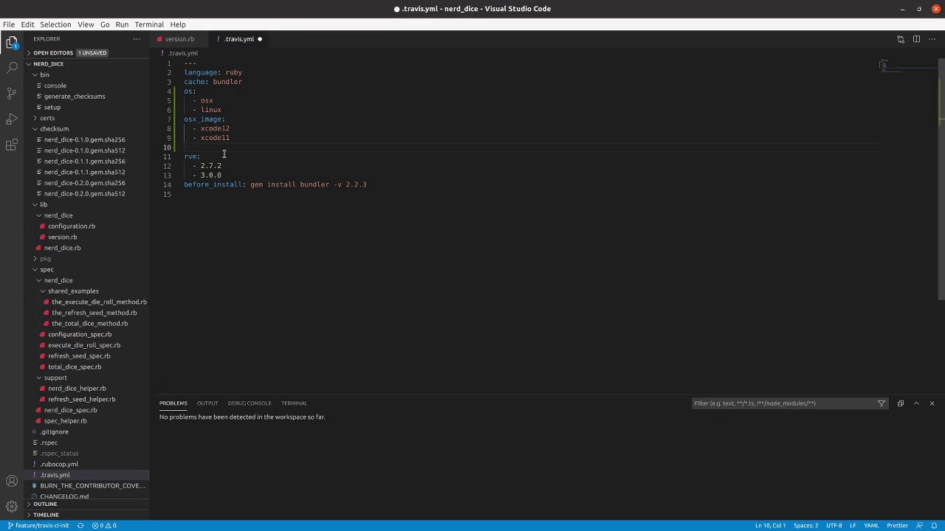
{"action": "type", "text": "dist:"}
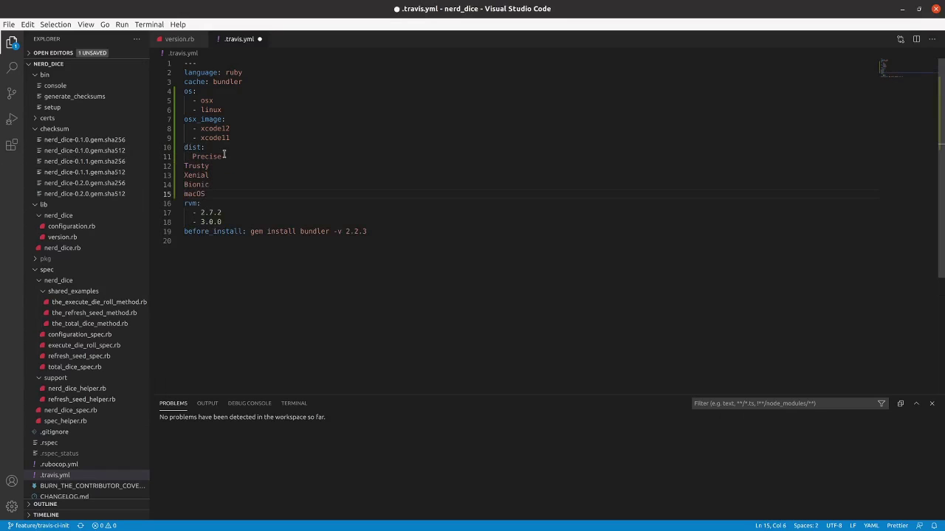
- Turn Precise into the first dist list entry, written in lowercase as precise, and start a new line below it
{"action": "key", "text": "Up"}
{"action": "key", "text": "Up"}
{"action": "key", "text": "Up"}
{"action": "key", "text": "Up"}
{"action": "key", "text": "Home"}
{"action": "type", "text": "-"}
{"action": "key", "text": "End"}
{"action": "key", "text": "Return"}
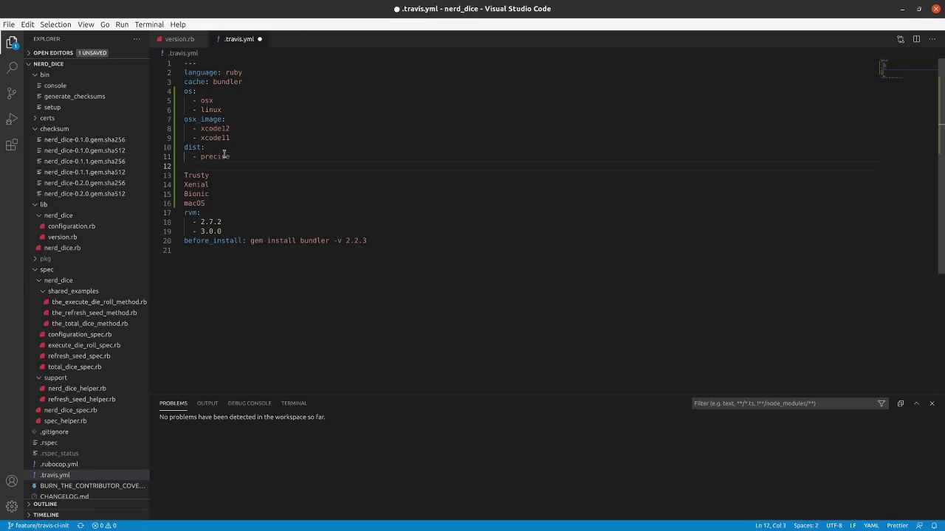
- Make trusty, in lowercase, the second dist list entry and start another entry below it
{"action": "key", "text": "Delete"}
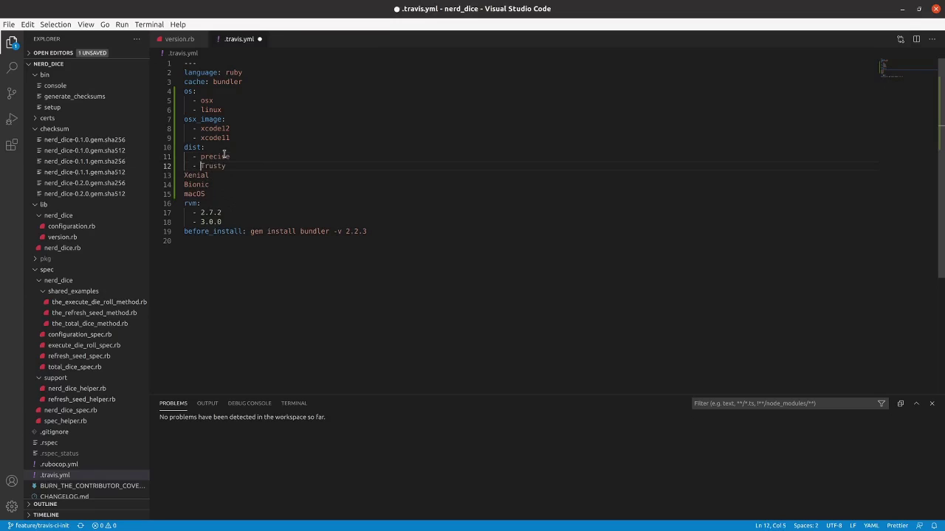
{"action": "key", "text": "Delete"}
{"action": "type", "text": "t"}
{"action": "key", "text": "End"}
{"action": "key", "text": "Return"}
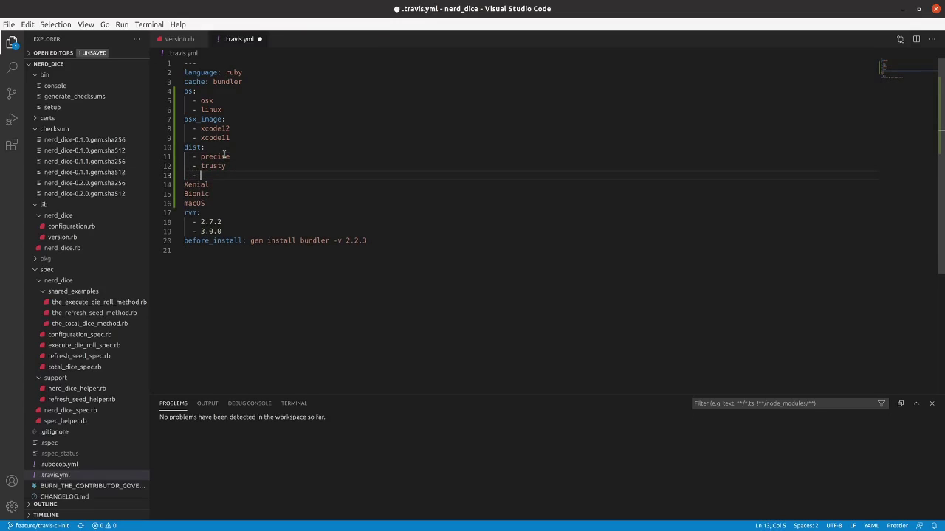
- Make xenial, in lowercase, the third dist list entry and add a line below it
{"action": "key", "text": "Delete"}
{"action": "key", "text": "Delete"}
{"action": "type", "text": "xenial"}
{"action": "key", "text": "End"}
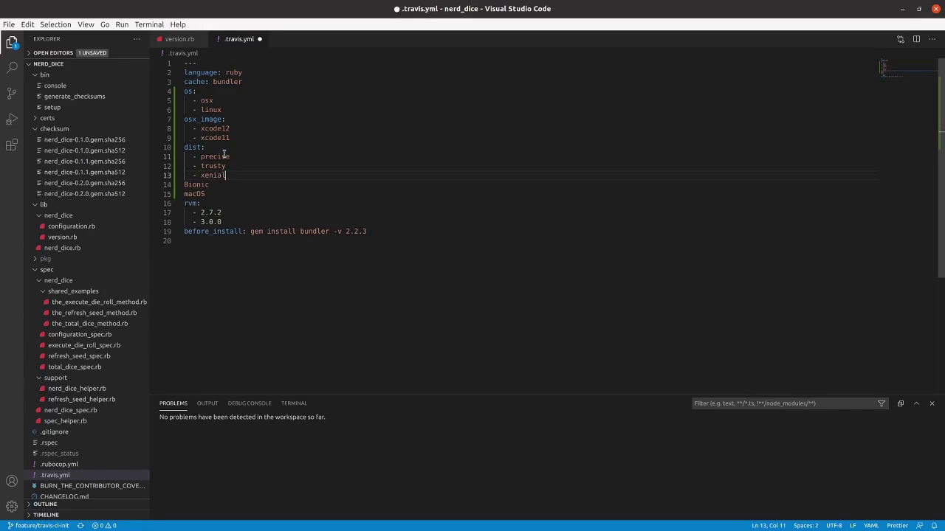
{"action": "key", "text": "Return"}
{"action": "key", "text": "XF86AudioRaiseVolume"}
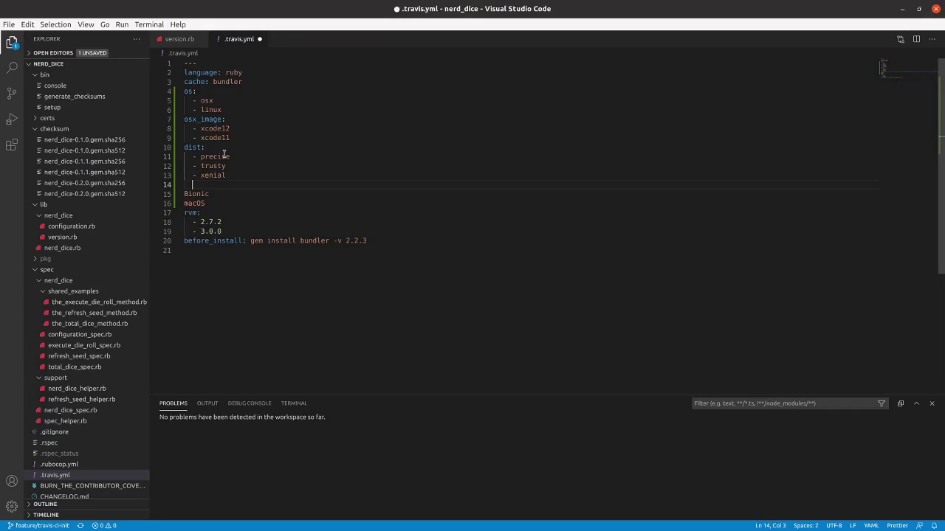
- Make bionic the last dist list entry, delete the leftover macOS line and save .travis.yml
{"action": "type", "text": "-"}
{"action": "key", "text": "Delete"}
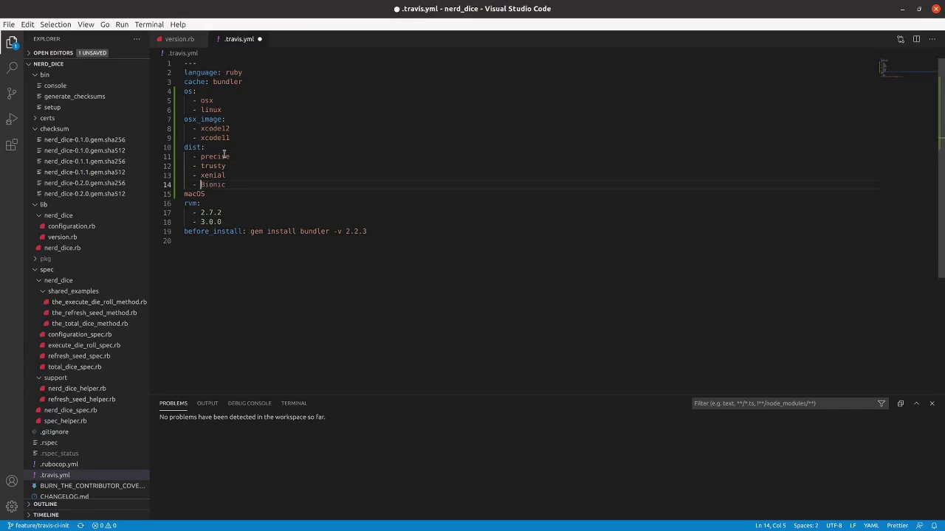
{"action": "type", "text": "b"}
{"action": "key", "text": "Down"}
{"action": "key", "text": "Home"}
{"action": "key", "text": "shift+Down"}
{"action": "key", "text": "Delete"}
{"action": "key", "text": "ctrl+s"}
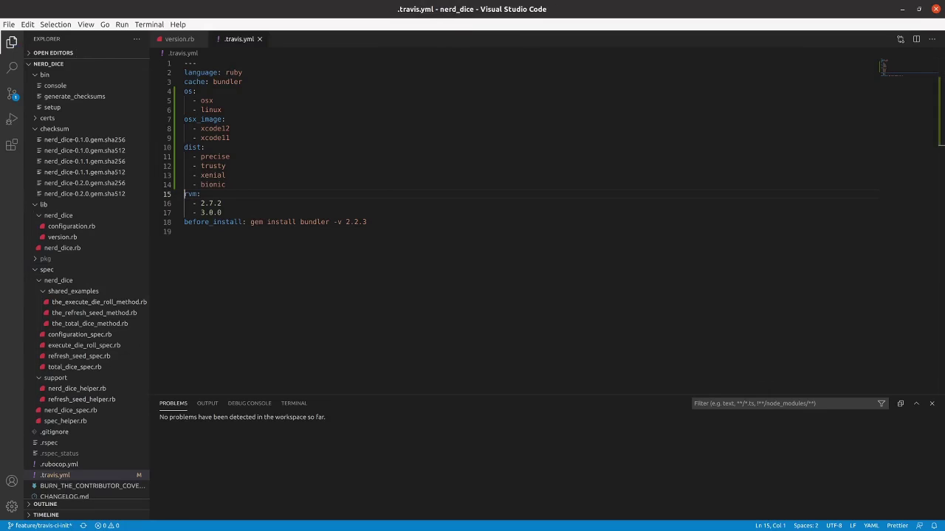
- Switch to the Terminal, check the repository with git status and stage .travis.yml with git add
{"action": "key", "text": "alt+Tab"}
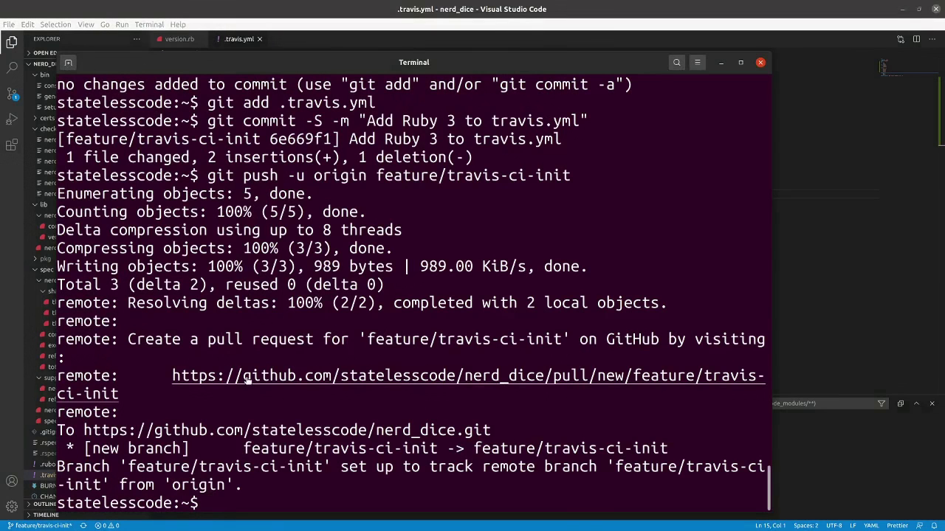
{"action": "type", "text": "git "}
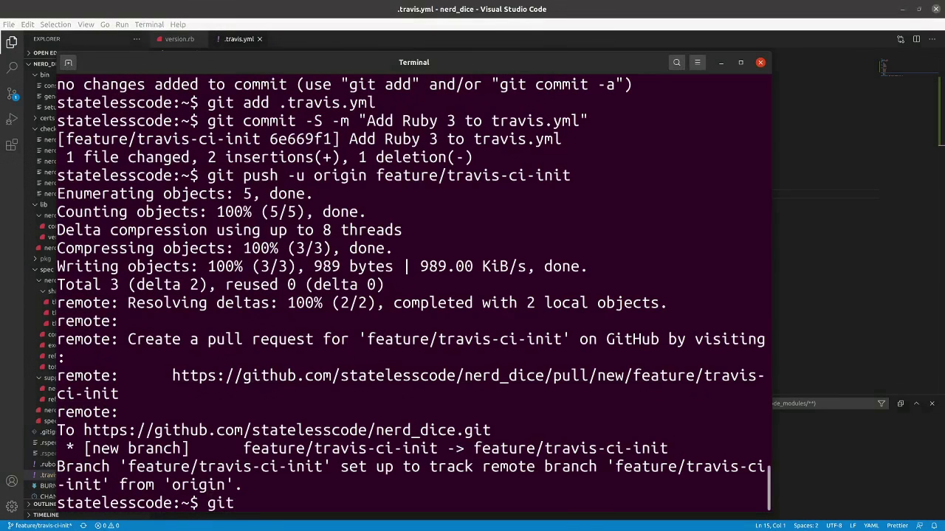
{"action": "type", "text": "status"}
{"action": "key", "text": "Return"}
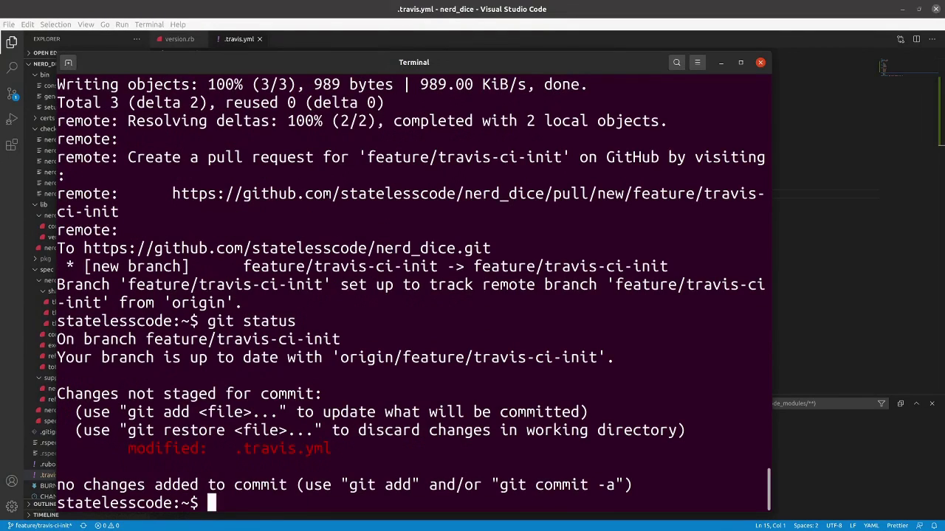
{"action": "type", "text": "git add .t"}
{"action": "key", "text": "Tab"}
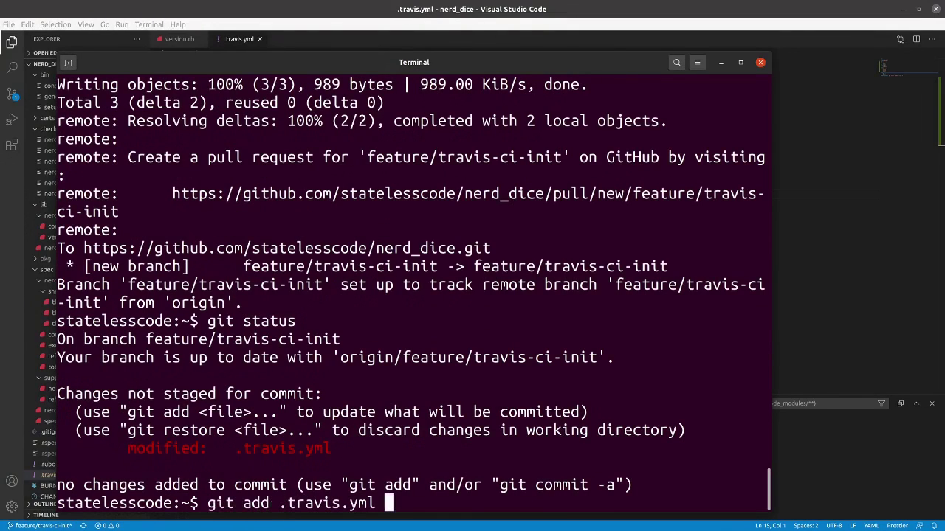
{"action": "key", "text": "BackSpace"}
{"action": "key", "text": "Return"}
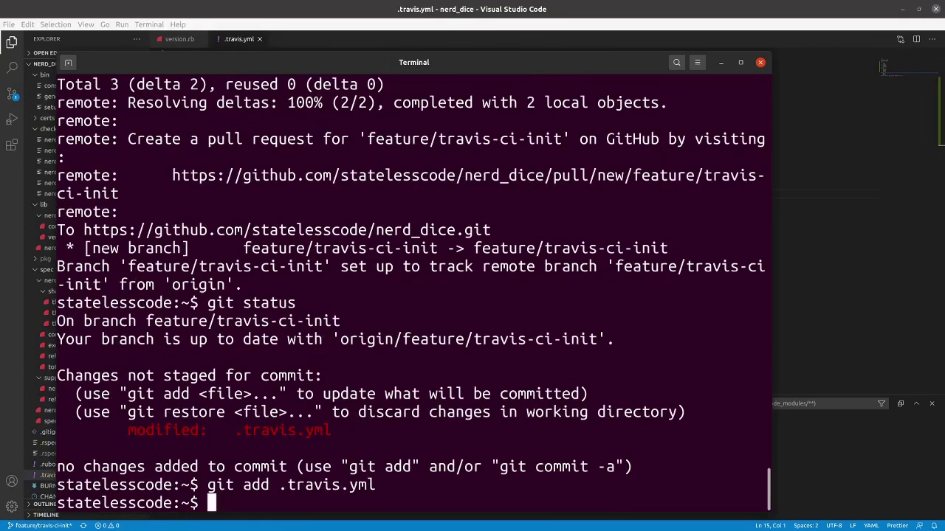
- Create a signed commit of the staged change with the message "Add more distributions"
{"action": "type", "text": "git commit -"}
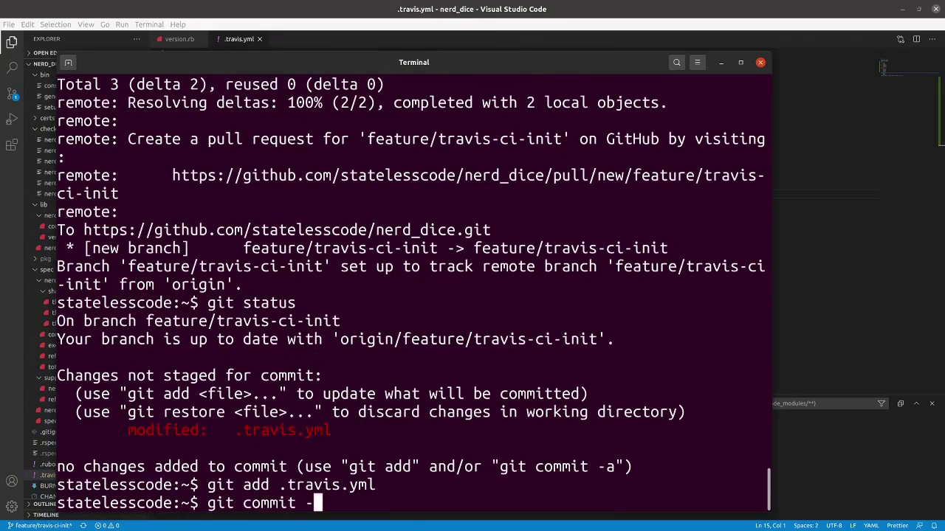
{"action": "type", "text": "s -m \"Add mo"}
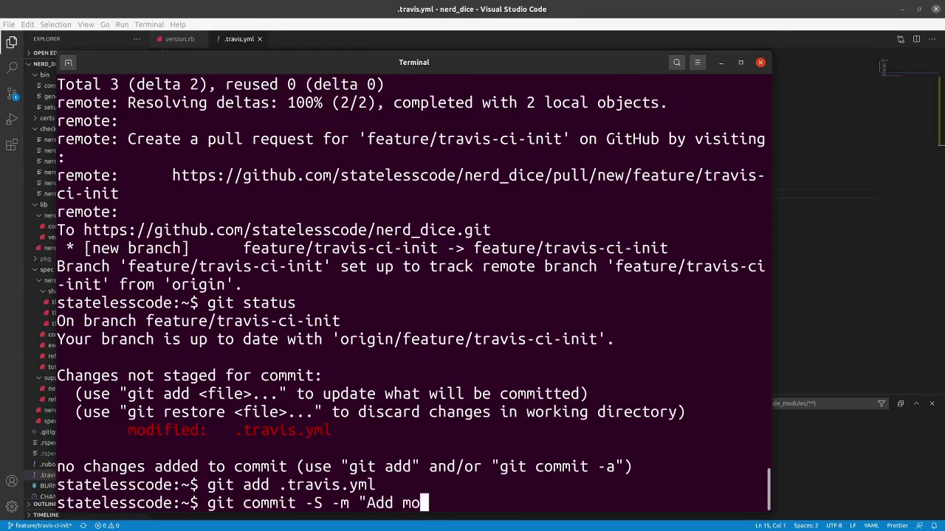
{"action": "type", "text": "re distribut"}
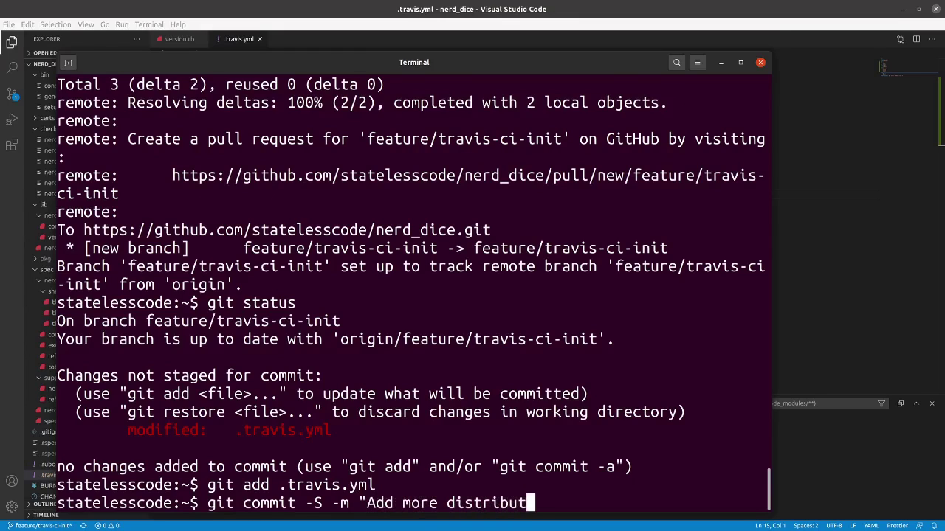
{"action": "type", "text": "ions\""}
{"action": "key", "text": "Return"}
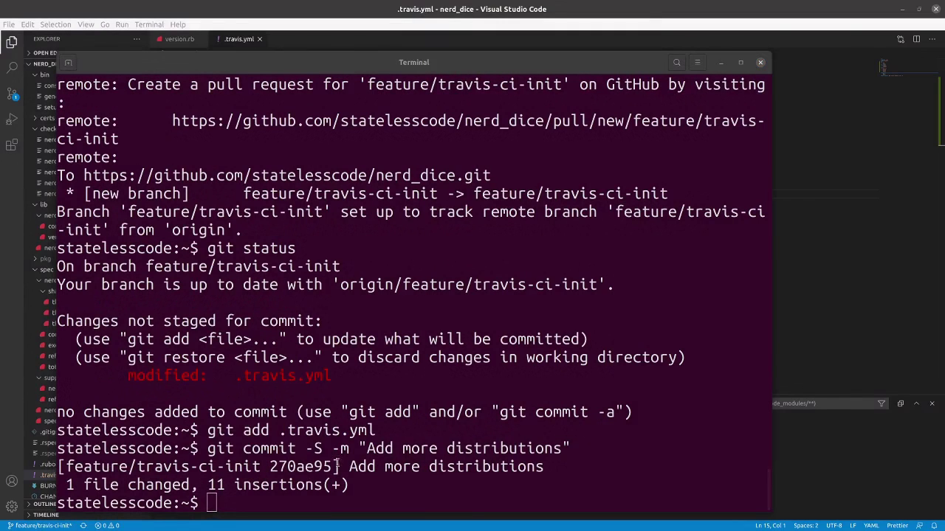
- Push the "Add more distributions" commit to the remote feature branch with git push
{"action": "left_click", "coordinate": [274, 491]}
{"action": "type", "text": "pu"}
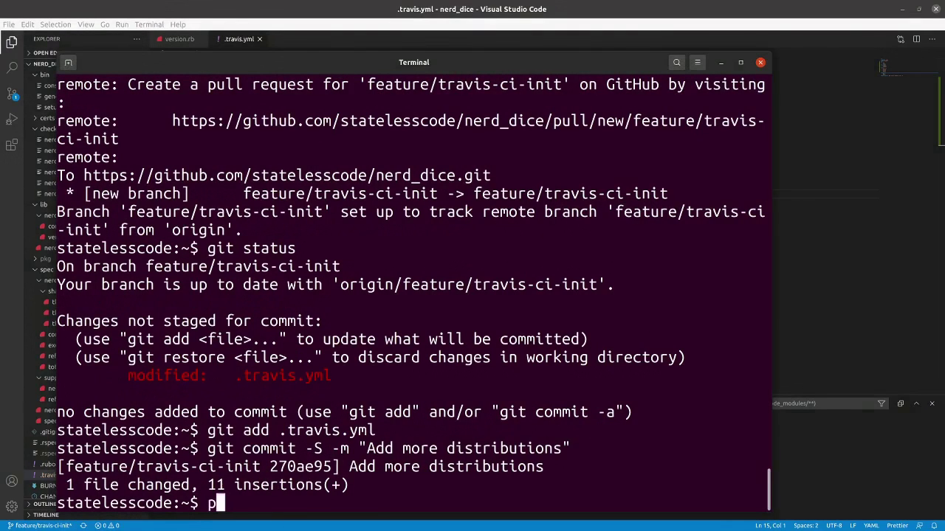
{"action": "key", "text": "BackSpace"}
{"action": "key", "text": "BackSpace"}
{"action": "type", "text": "git push"}
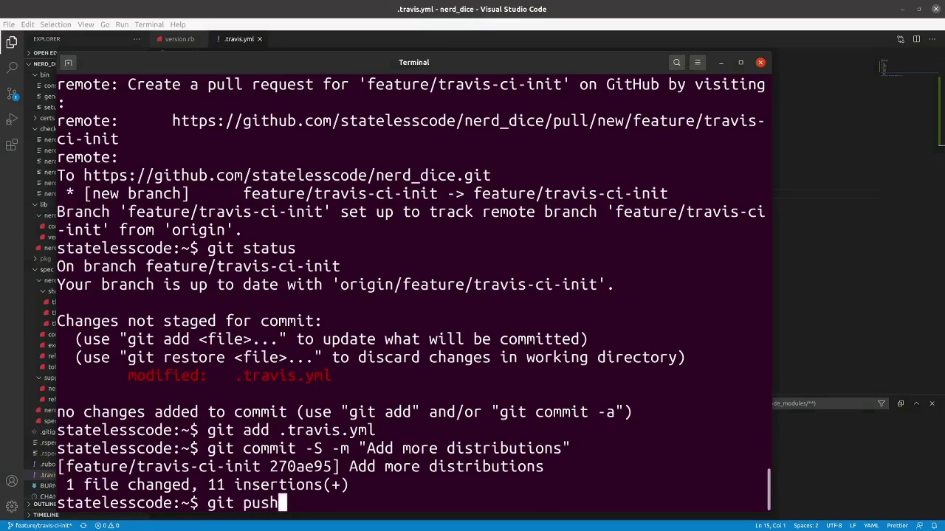
{"action": "key", "text": "Return"}
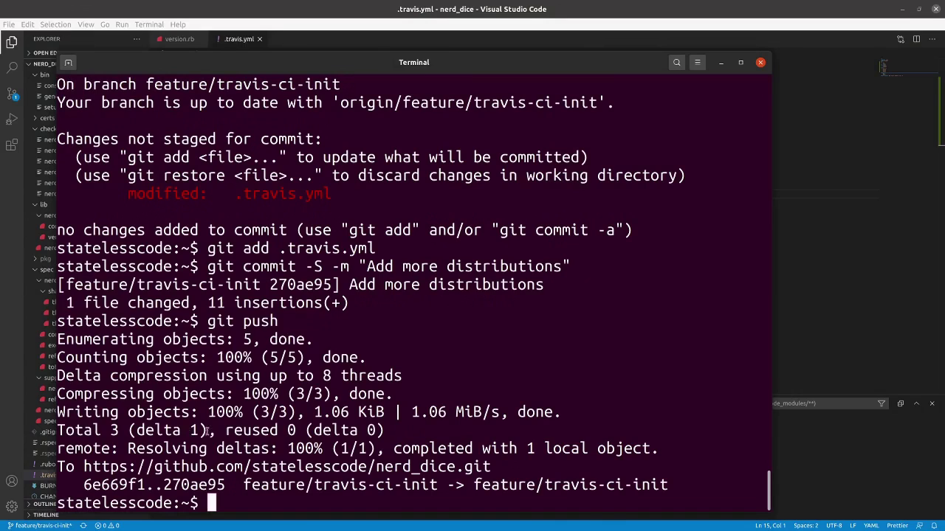
- Switch to Chromium and load github.com in place of the Travis CI job #1.2 page
{"action": "key", "text": "alt+Tab"}
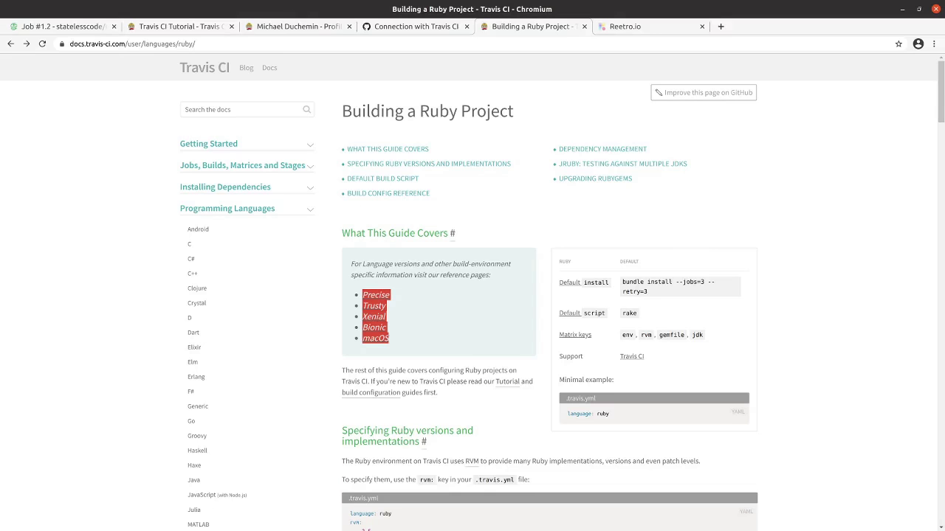
{"action": "left_click", "coordinate": [420, 28]}
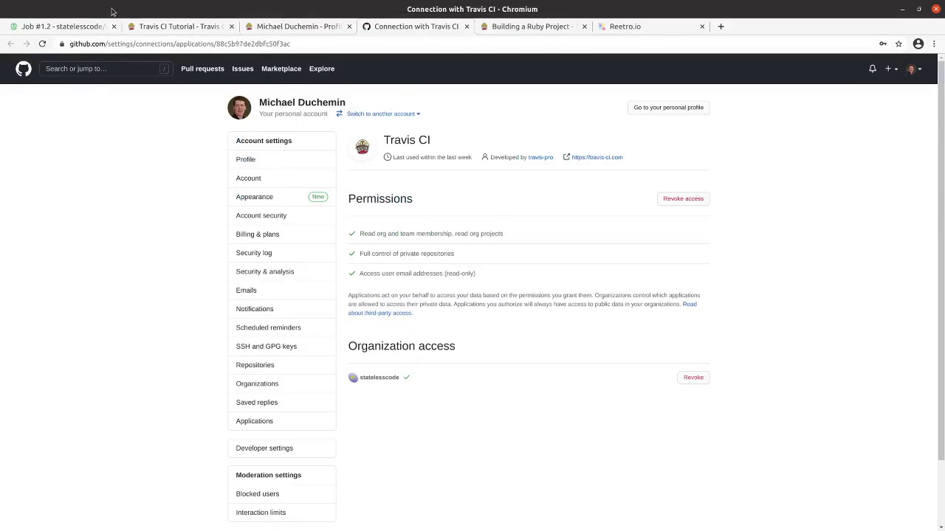
{"action": "left_click", "coordinate": [81, 27]}
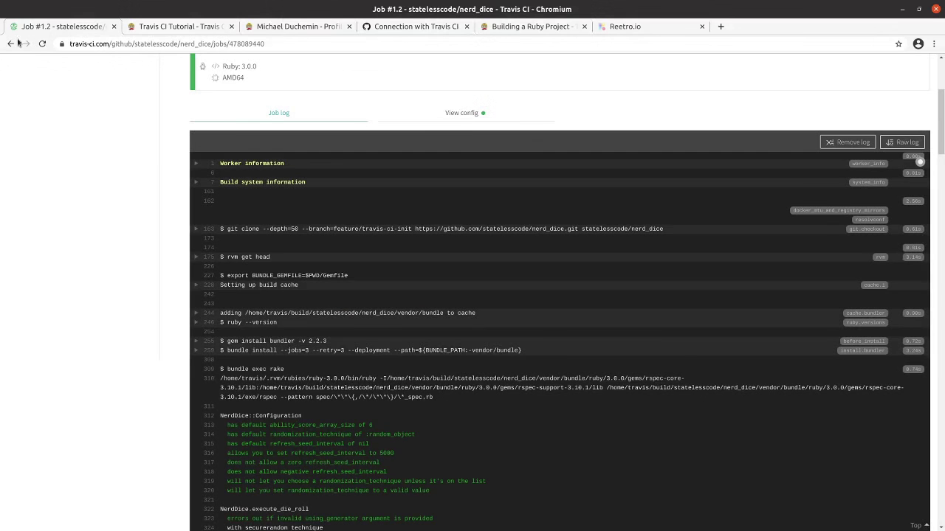
{"action": "left_click", "coordinate": [123, 43]}
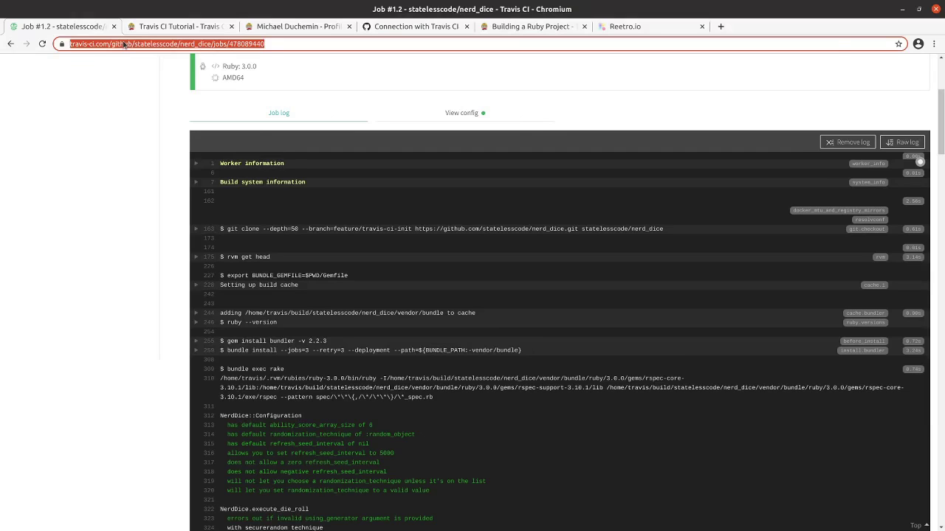
{"action": "type", "text": "github.com"}
{"action": "key", "text": "Return"}
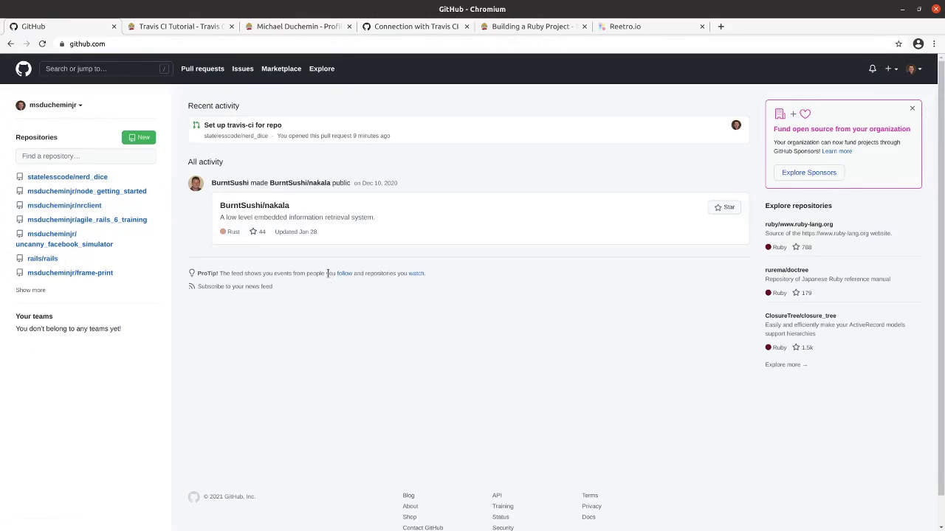
- Open the nerd_dice pull request "Set up travis-ci for repo" and view the details of its Travis CI - Branch check
{"action": "left_click", "coordinate": [64, 183]}
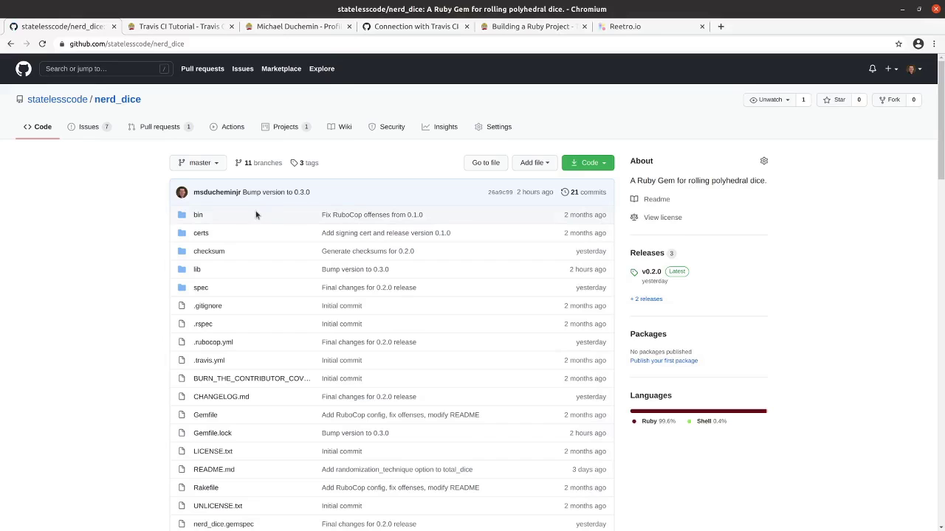
{"action": "left_click", "coordinate": [161, 127]}
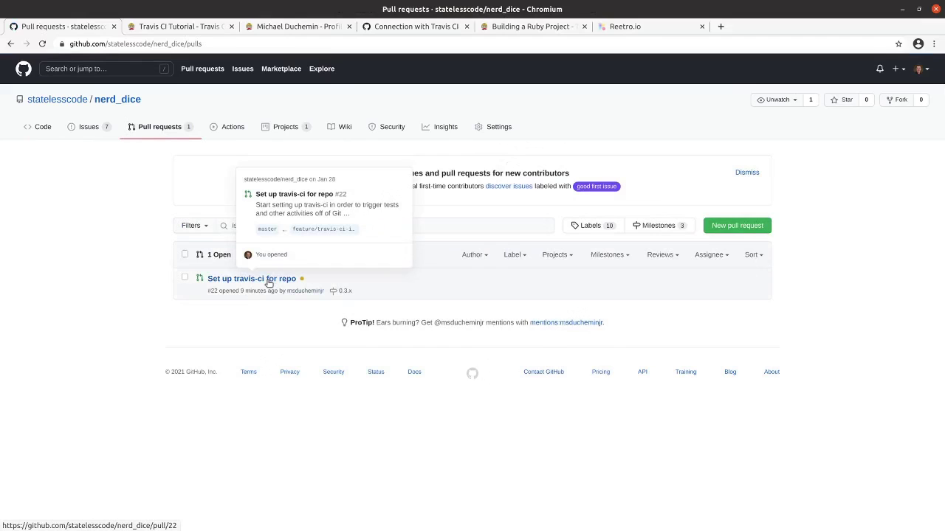
{"action": "left_click", "coordinate": [269, 282]}
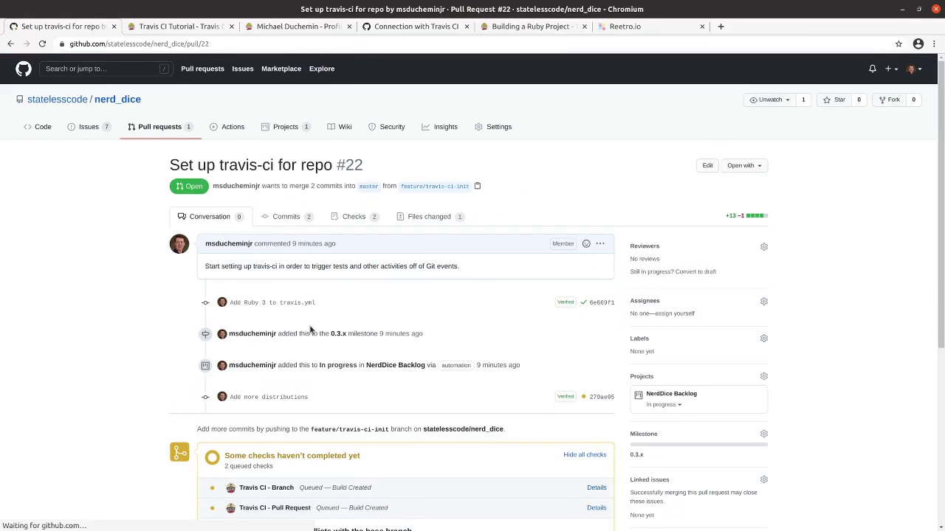
{"action": "scroll", "coordinate": [110, 308], "scroll_direction": "down", "scroll_amount": 2}
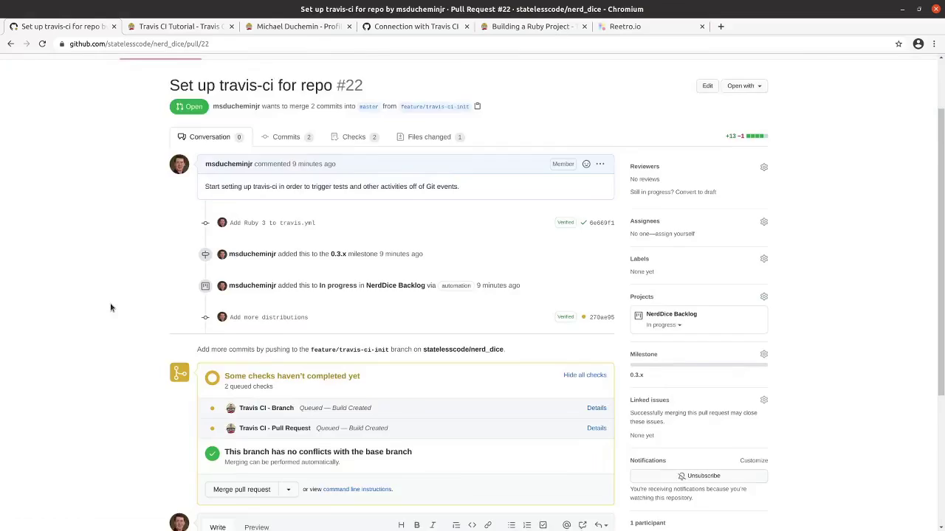
{"action": "scroll", "coordinate": [111, 308], "scroll_direction": "down", "scroll_amount": 3}
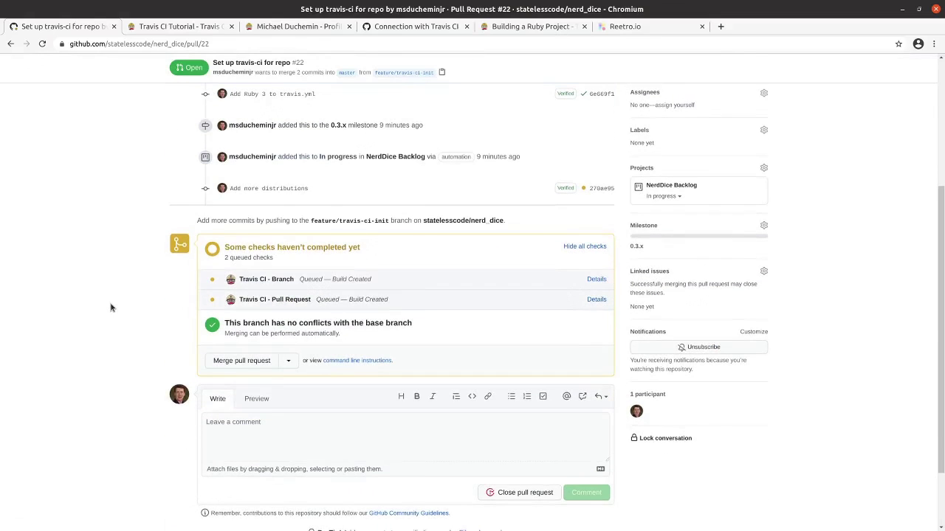
{"action": "scroll", "coordinate": [110, 308], "scroll_direction": "down", "scroll_amount": 1}
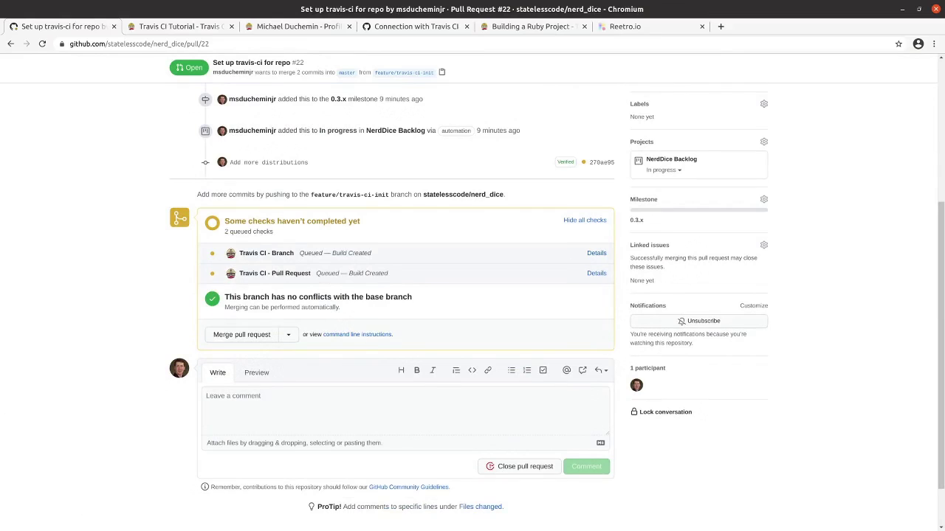
{"action": "left_click", "coordinate": [597, 253]}
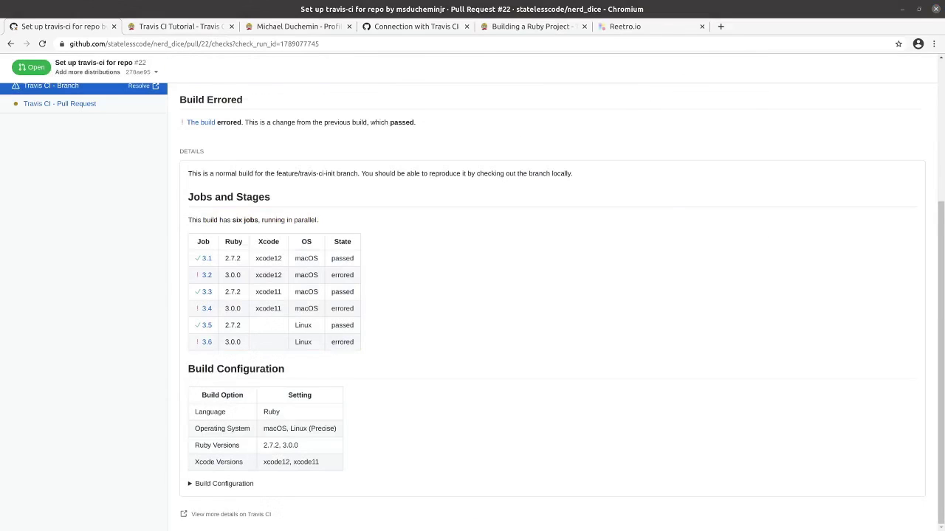
- Open job 3.6, Ruby 3.0.0 on Linux, and read its log through to the end
{"action": "left_click", "coordinate": [206, 342]}
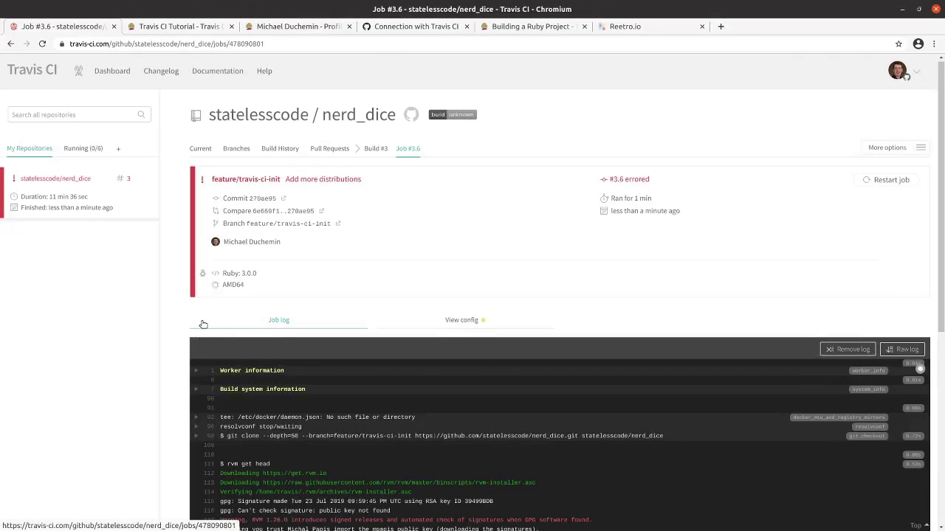
{"action": "scroll", "coordinate": [198, 325], "scroll_direction": "down", "scroll_amount": 2}
{"action": "scroll", "coordinate": [195, 331], "scroll_direction": "down", "scroll_amount": 2}
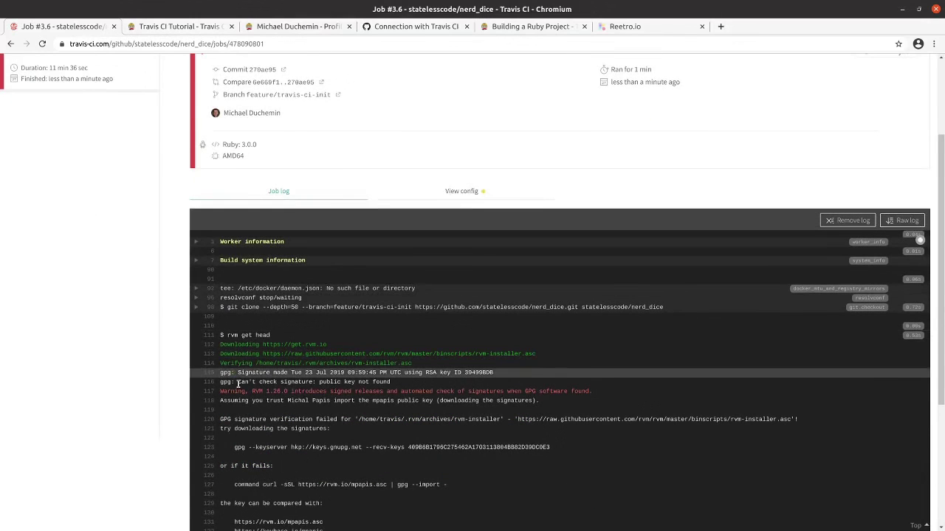
{"action": "scroll", "coordinate": [238, 391], "scroll_direction": "down", "scroll_amount": 2}
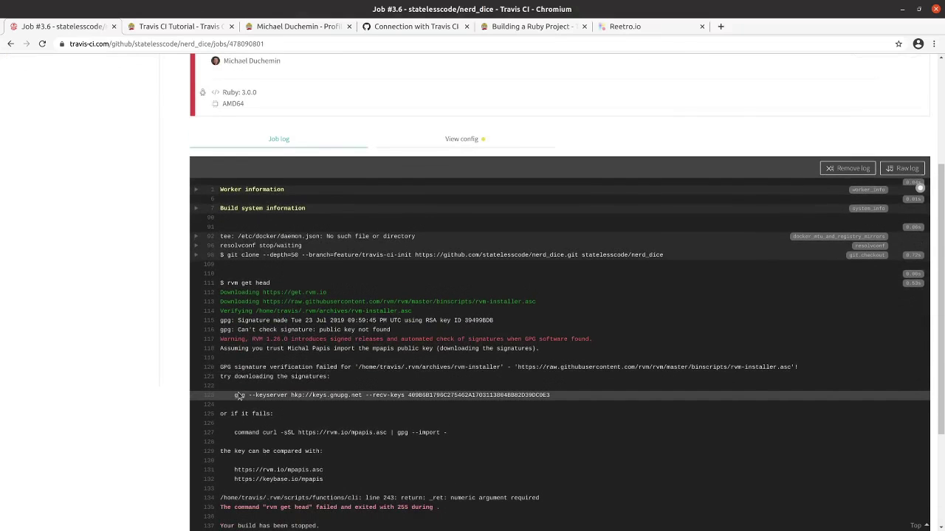
{"action": "scroll", "coordinate": [244, 393], "scroll_direction": "down", "scroll_amount": 2}
{"action": "scroll", "coordinate": [247, 389], "scroll_direction": "down", "scroll_amount": 1}
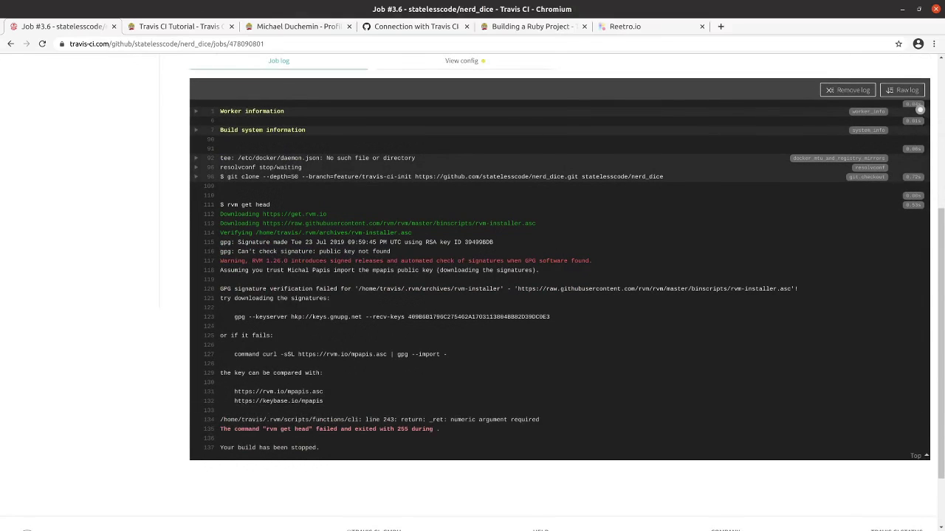
- Go back to the branch check and examine the log of job 3.4, Ruby 3.0.0 on macOS with xcode11
{"action": "left_click", "coordinate": [11, 46]}
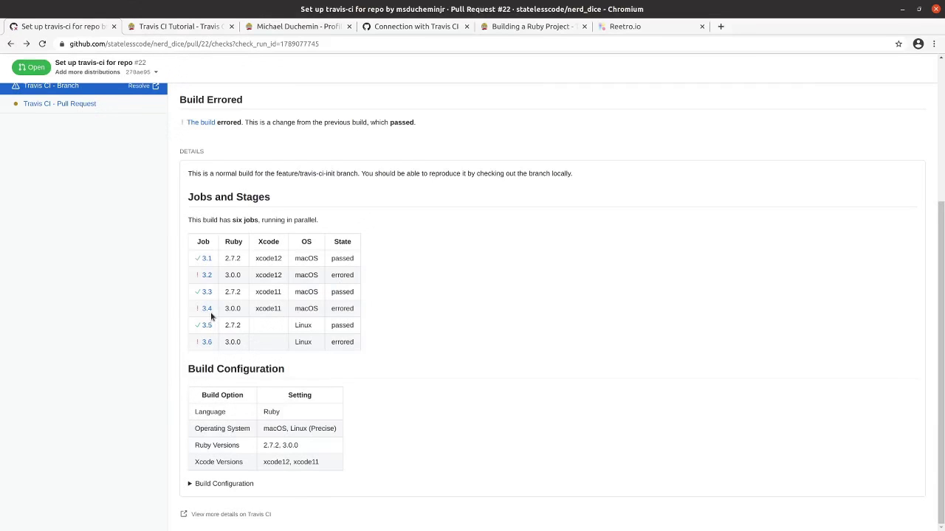
{"action": "left_click", "coordinate": [208, 311]}
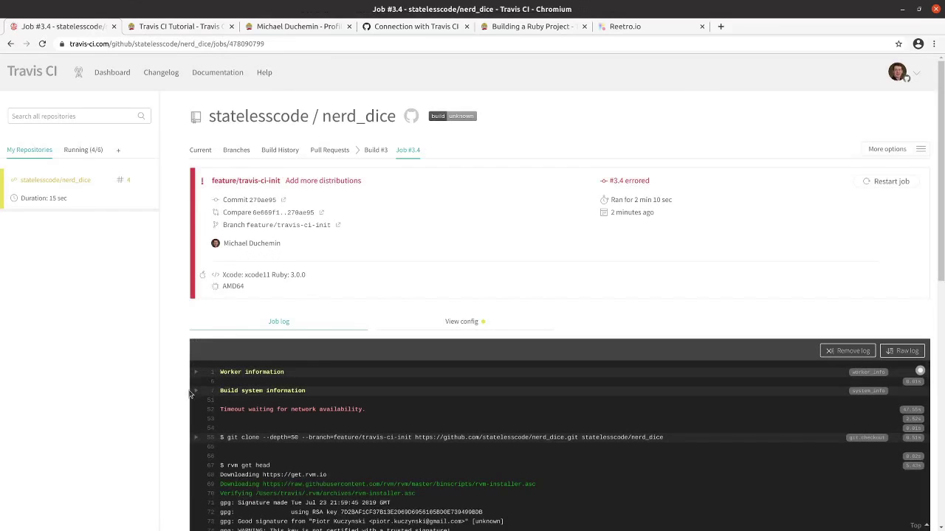
{"action": "scroll", "coordinate": [197, 382], "scroll_direction": "down", "scroll_amount": 2}
{"action": "scroll", "coordinate": [197, 382], "scroll_direction": "down", "scroll_amount": 2}
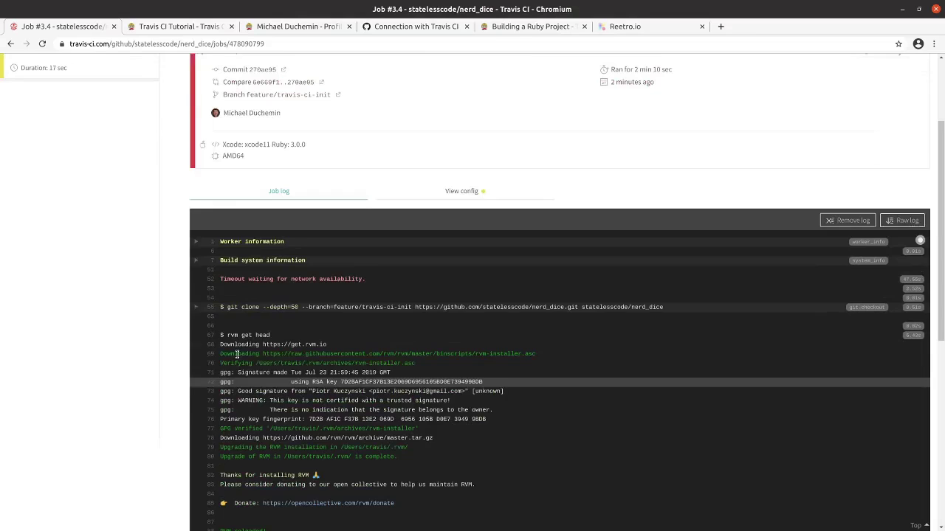
{"action": "scroll", "coordinate": [129, 350], "scroll_direction": "down", "scroll_amount": 2}
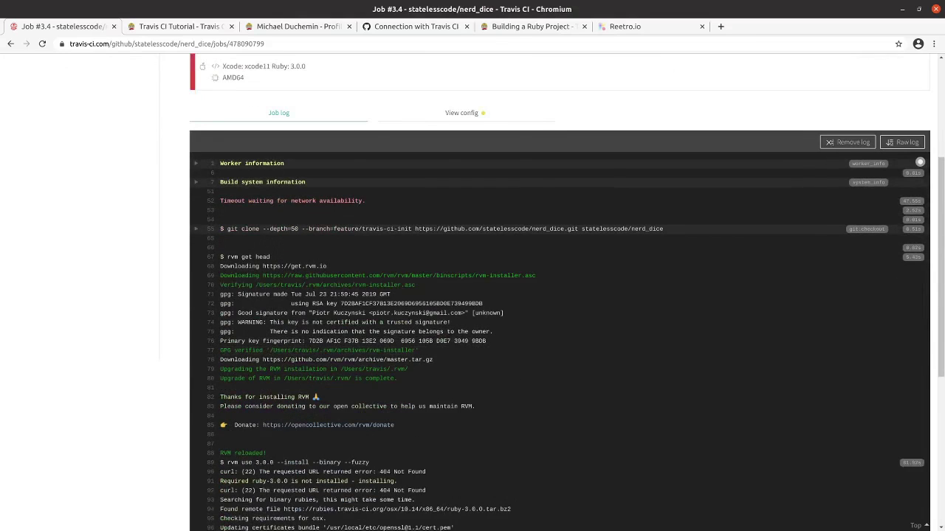
{"action": "scroll", "coordinate": [325, 365], "scroll_direction": "down", "scroll_amount": 1}
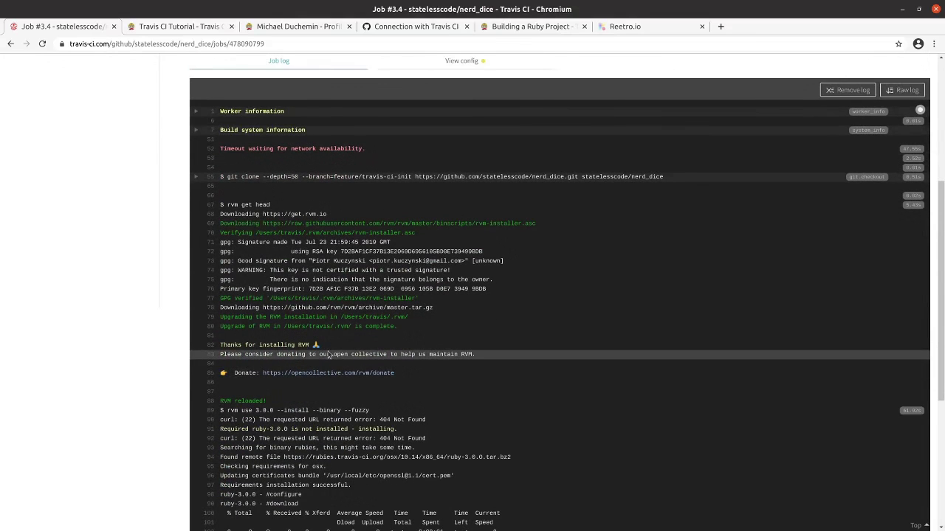
{"action": "scroll", "coordinate": [393, 372], "scroll_direction": "down", "scroll_amount": 3}
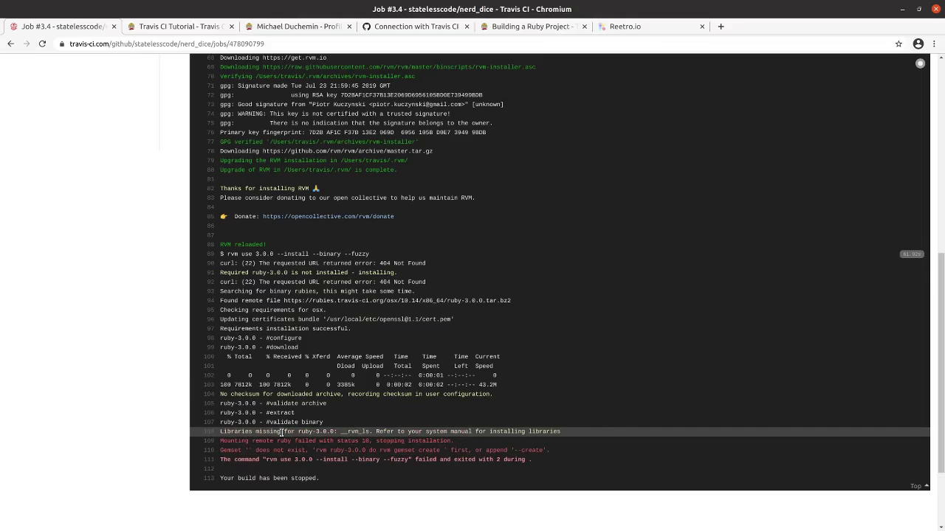
{"action": "scroll", "coordinate": [280, 432], "scroll_direction": "down", "scroll_amount": 2}
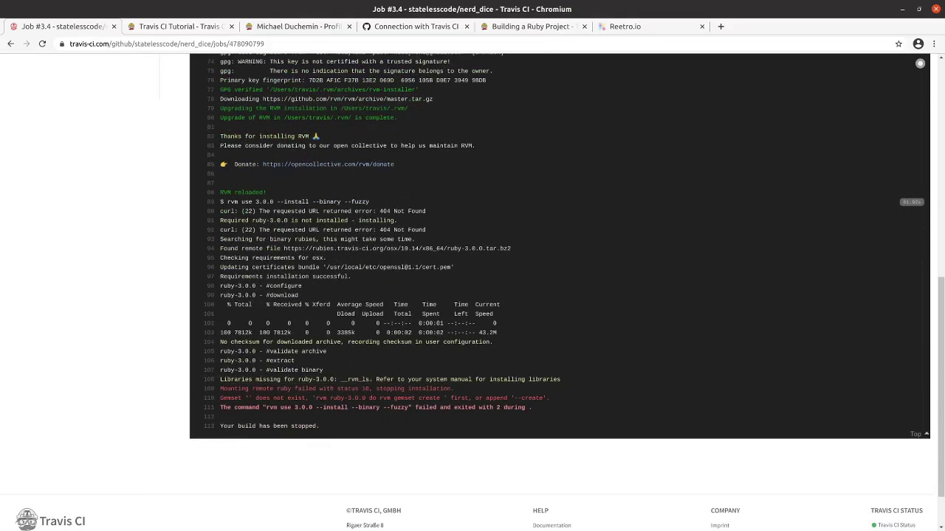
{"action": "scroll", "coordinate": [244, 313], "scroll_direction": "up", "scroll_amount": 5}
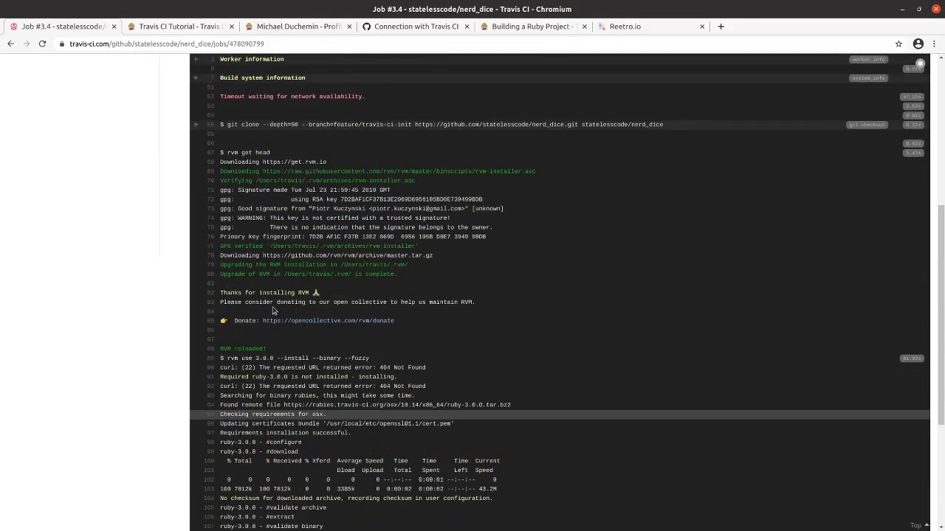
{"action": "scroll", "coordinate": [273, 307], "scroll_direction": "up", "scroll_amount": 2}
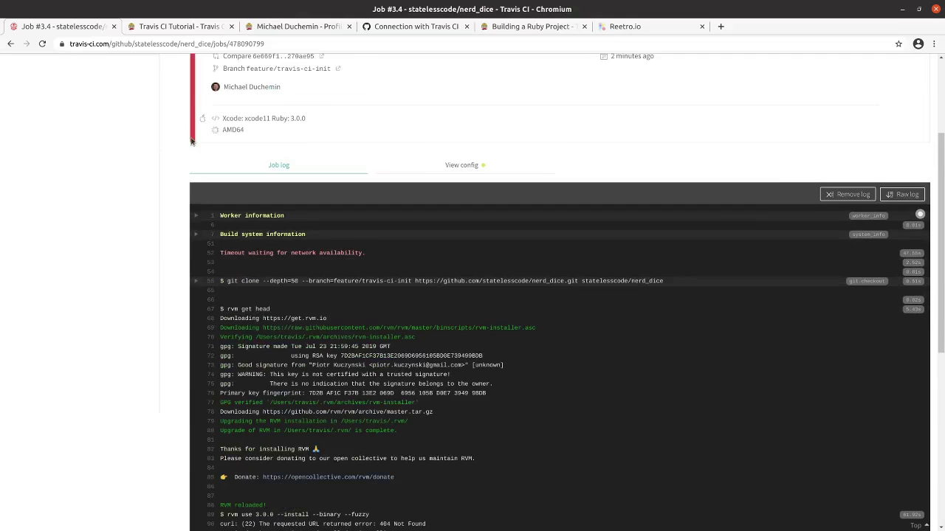
- Return to the pull request's checks, view the Travis CI - Pull Request check and review the job states of Travis CI - Branch
{"action": "left_click", "coordinate": [170, 30]}
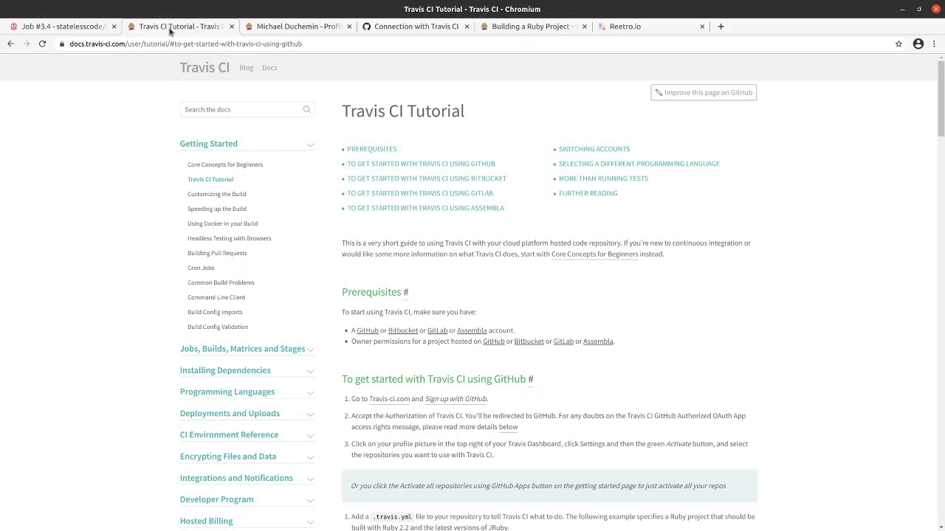
{"action": "left_click", "coordinate": [74, 26]}
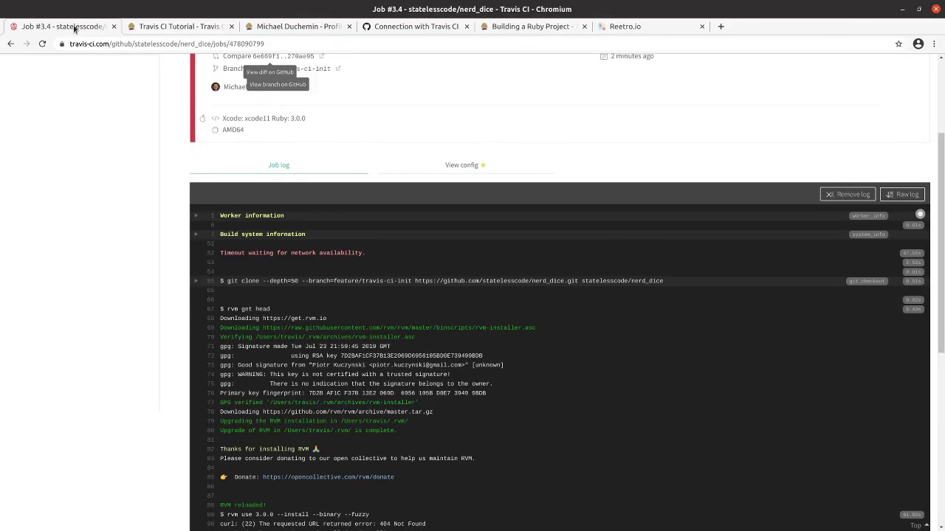
{"action": "left_click", "coordinate": [11, 44]}
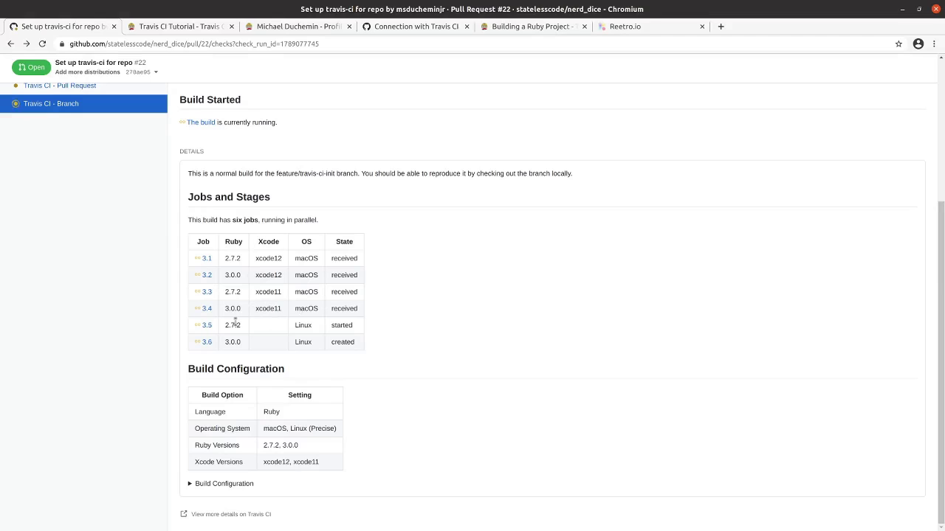
{"action": "scroll", "coordinate": [241, 318], "scroll_direction": "up", "scroll_amount": 2}
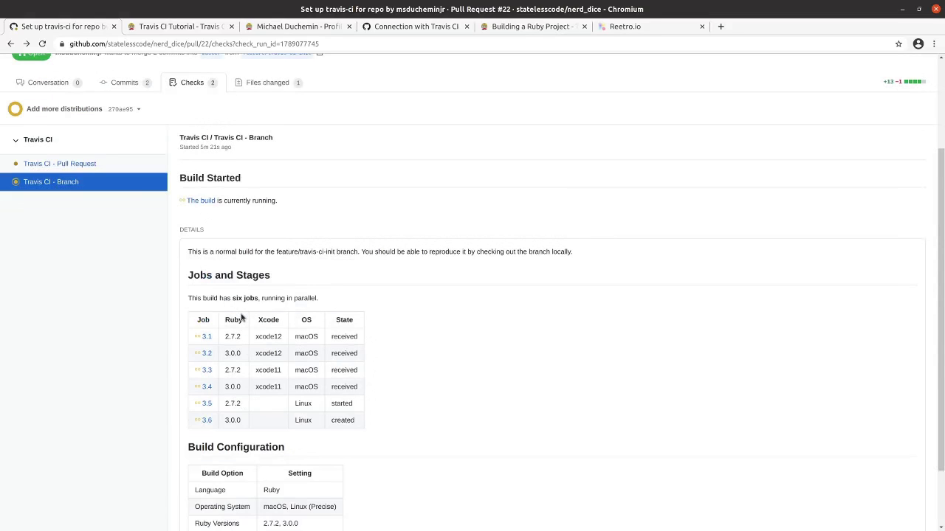
{"action": "left_click", "coordinate": [69, 165]}
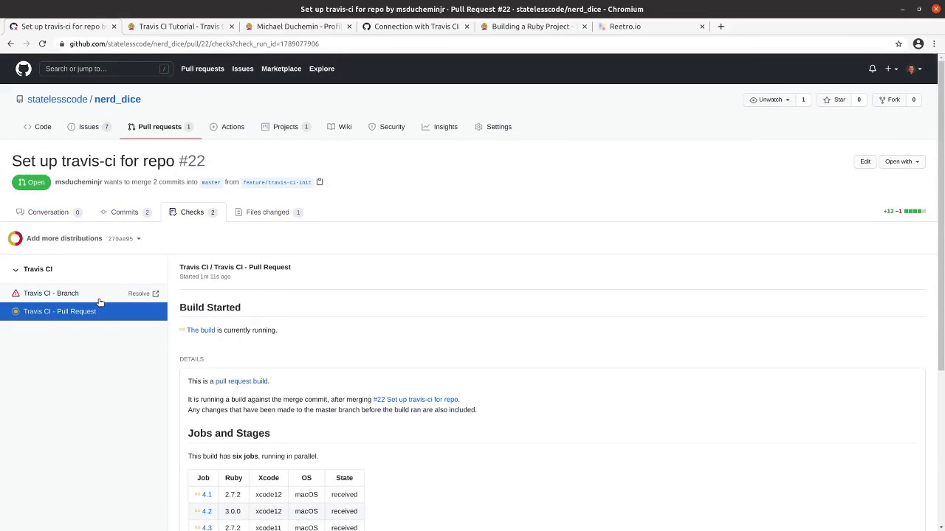
{"action": "left_click", "coordinate": [74, 294]}
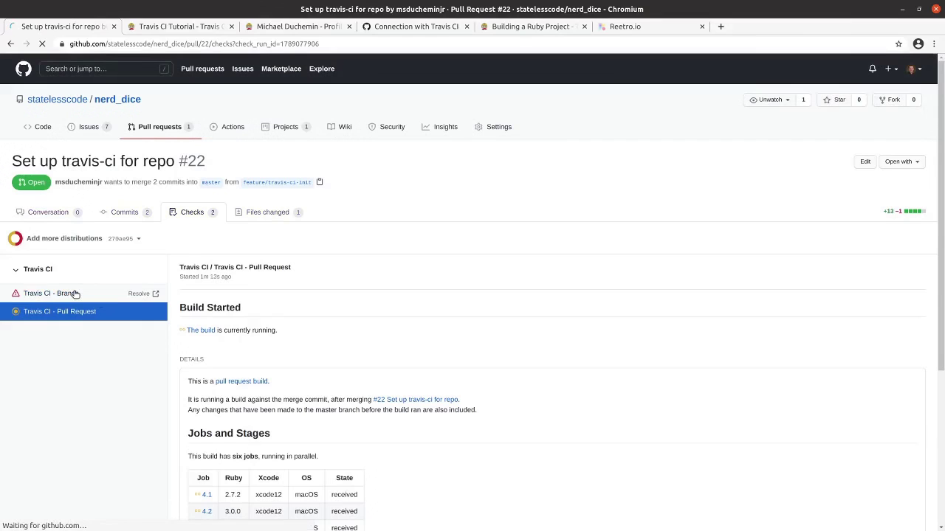
{"action": "scroll", "coordinate": [70, 319], "scroll_direction": "down", "scroll_amount": 2}
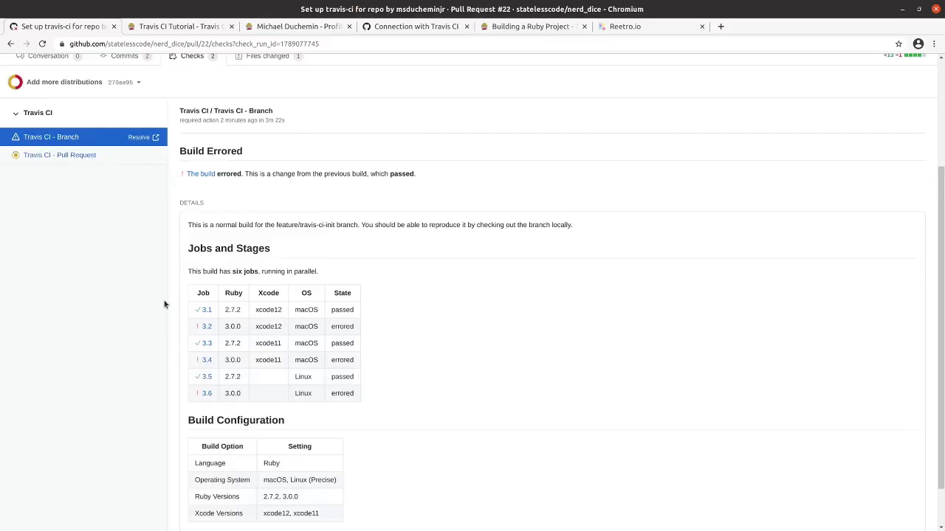
- Open job 3.5, Ruby 2.7.2 on Linux, from the Travis CI - Branch check and read through its test log
{"action": "scroll", "coordinate": [165, 305], "scroll_direction": "down", "scroll_amount": 1}
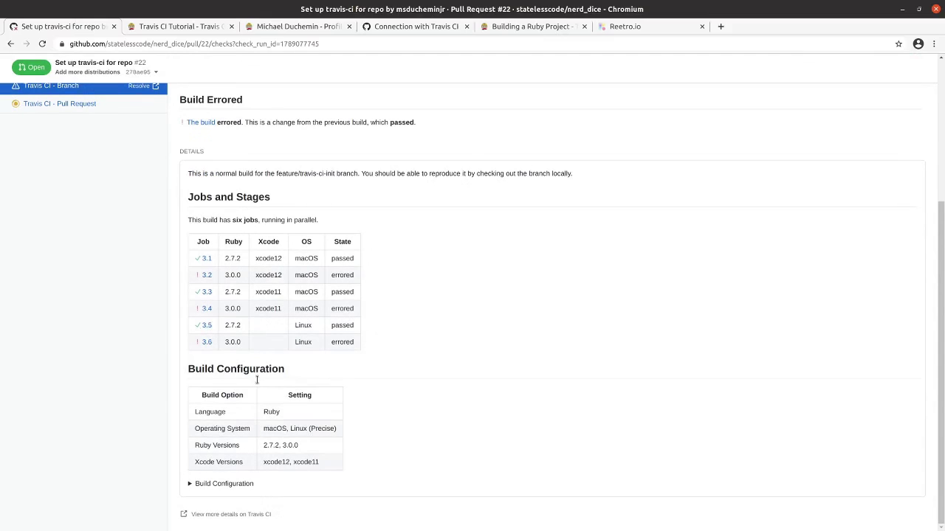
{"action": "left_click", "coordinate": [208, 326]}
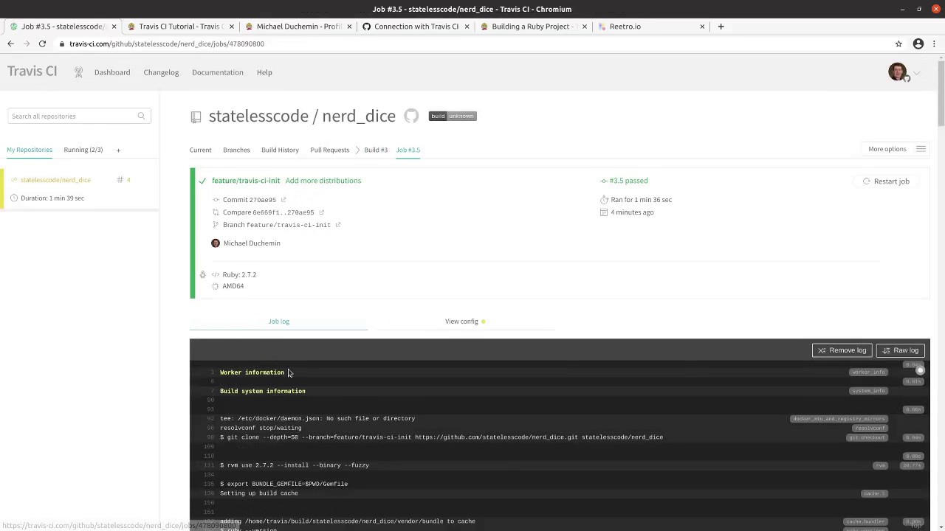
{"action": "scroll", "coordinate": [288, 374], "scroll_direction": "down", "scroll_amount": 1}
{"action": "scroll", "coordinate": [289, 374], "scroll_direction": "down", "scroll_amount": 3}
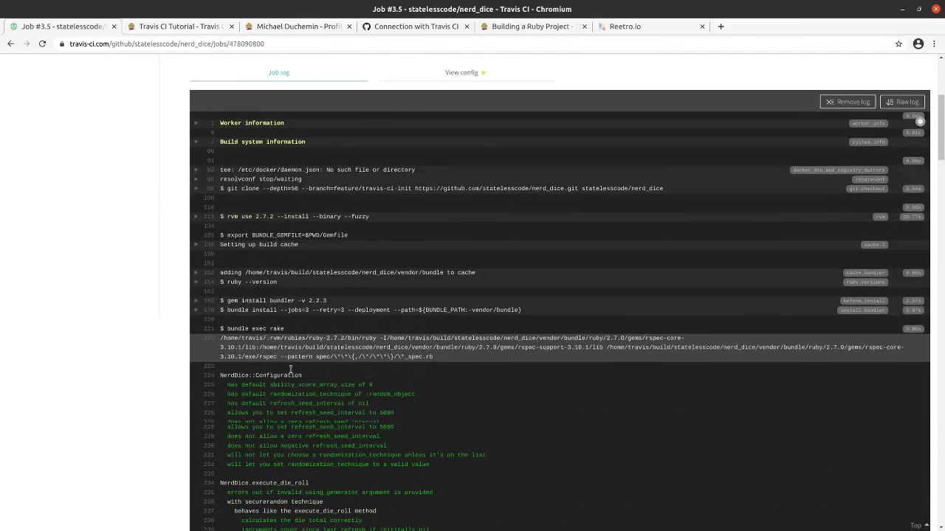
{"action": "scroll", "coordinate": [292, 367], "scroll_direction": "down", "scroll_amount": 10}
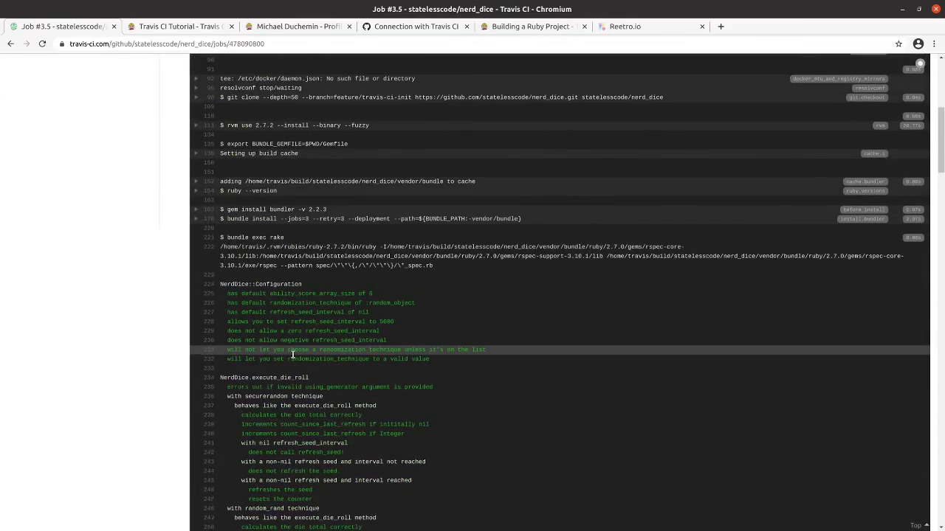
{"action": "scroll", "coordinate": [290, 339], "scroll_direction": "down", "scroll_amount": 15}
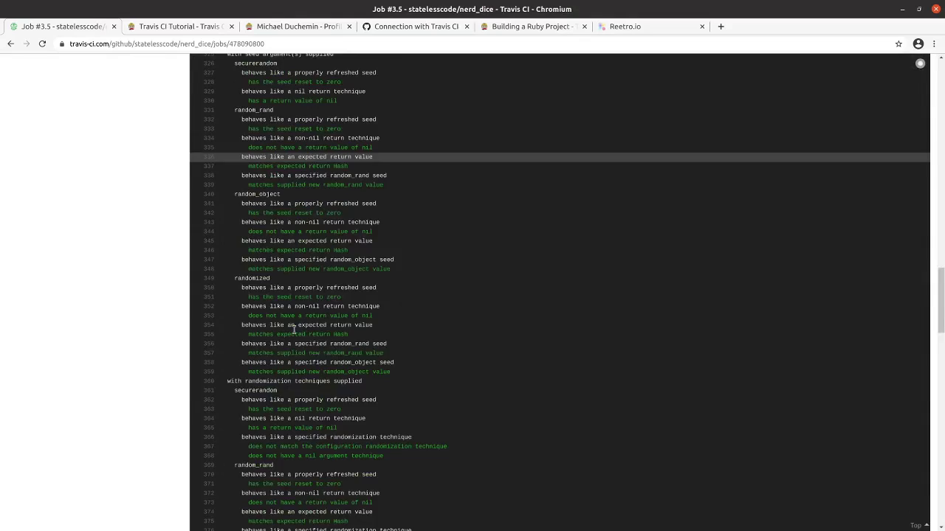
{"action": "scroll", "coordinate": [384, 369], "scroll_direction": "up", "scroll_amount": 12}
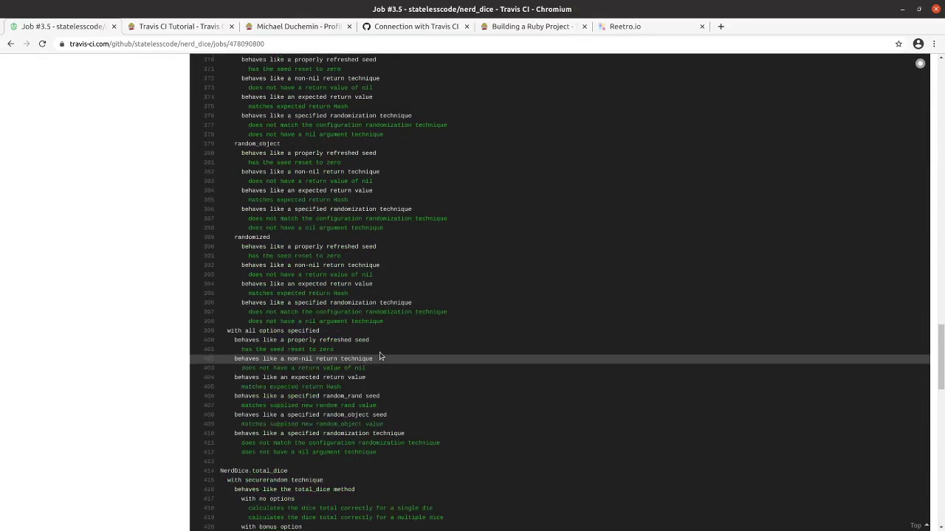
{"action": "scroll", "coordinate": [369, 343], "scroll_direction": "up", "scroll_amount": 8}
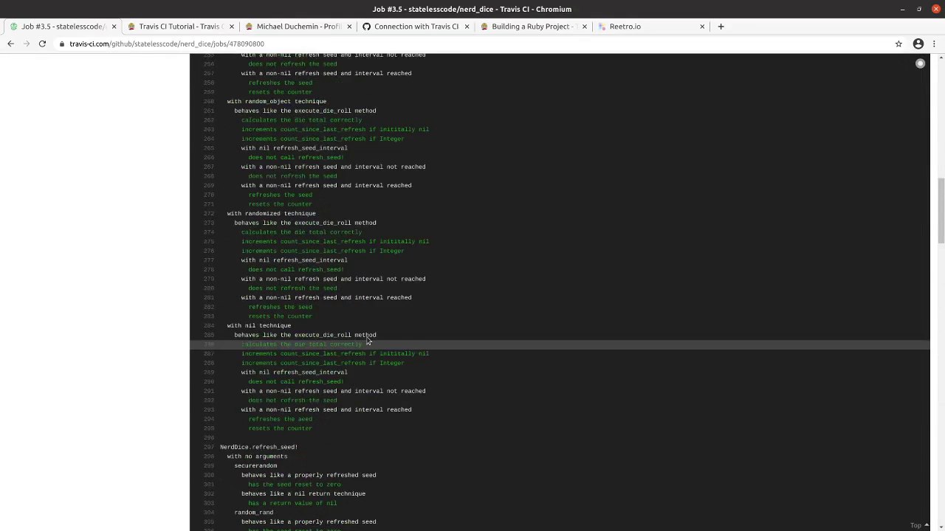
{"action": "scroll", "coordinate": [371, 338], "scroll_direction": "up", "scroll_amount": 15}
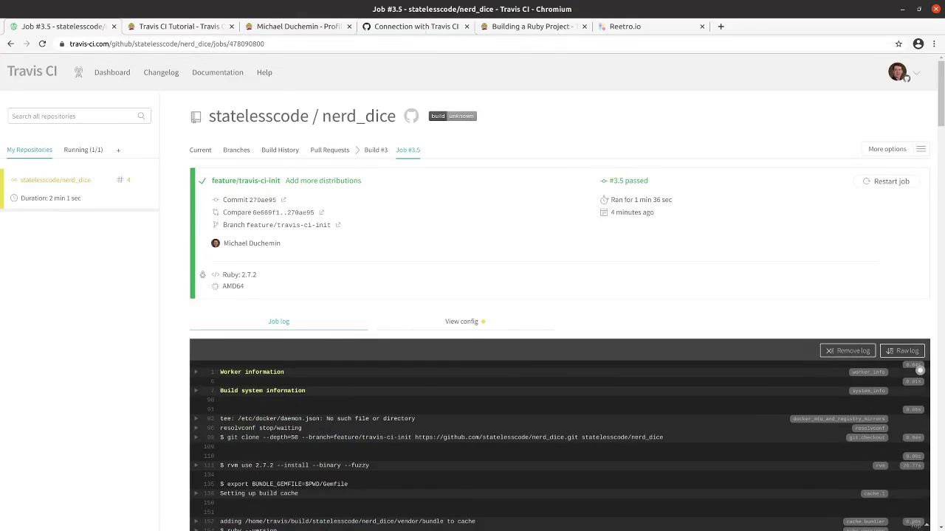
- Switch to Visual Studio Code and select the xcode11 line under osx_image in .travis.yml
{"action": "key", "text": "alt+Tab"}
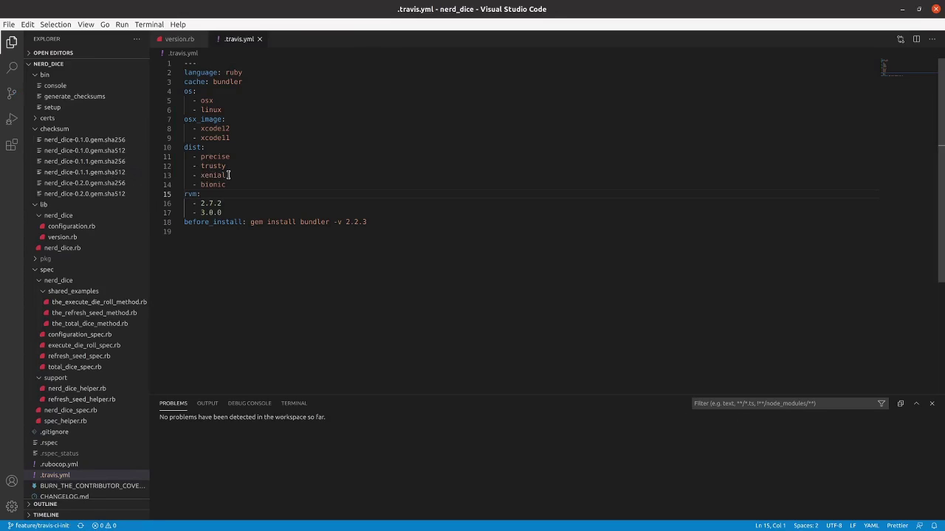
{"action": "left_click", "coordinate": [220, 151]}
{"action": "key", "text": "Right"}
{"action": "key", "text": "Up"}
{"action": "key", "text": "Up"}
{"action": "key", "text": "shift+Down"}
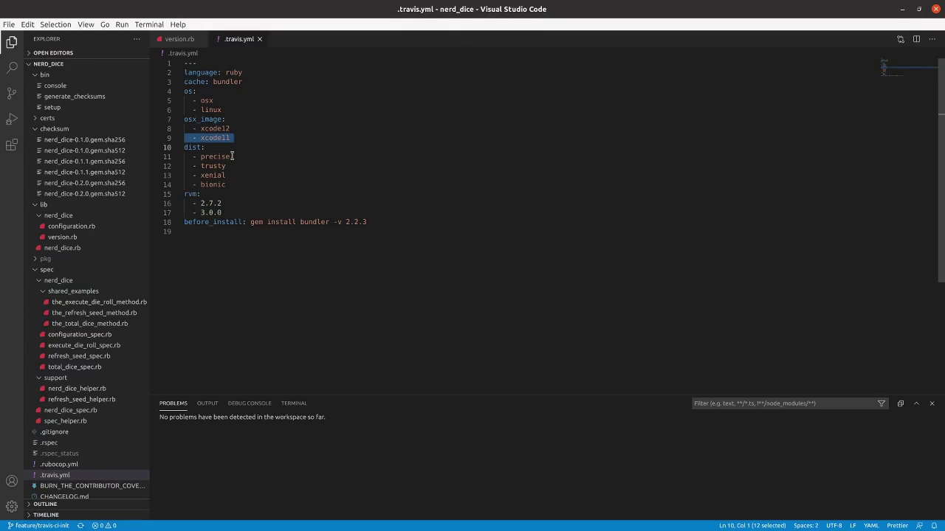
{"action": "key", "text": "alt+Down"}
{"action": "key", "text": "alt+Down"}
{"action": "key", "text": "alt+Down"}
{"action": "key", "text": "alt+Down"}
{"action": "key", "text": "alt+Down"}
{"action": "key", "text": "alt+Up"}
{"action": "key", "text": "alt+Up"}
{"action": "key", "text": "alt+Up"}
{"action": "key", "text": "alt+Up"}
{"action": "key", "text": "alt+Up"}
- Delete the precise, trusty and xenial entries from the dist list in .travis.yml, keeping only bionic, and save the file
{"action": "key", "text": "Down"}
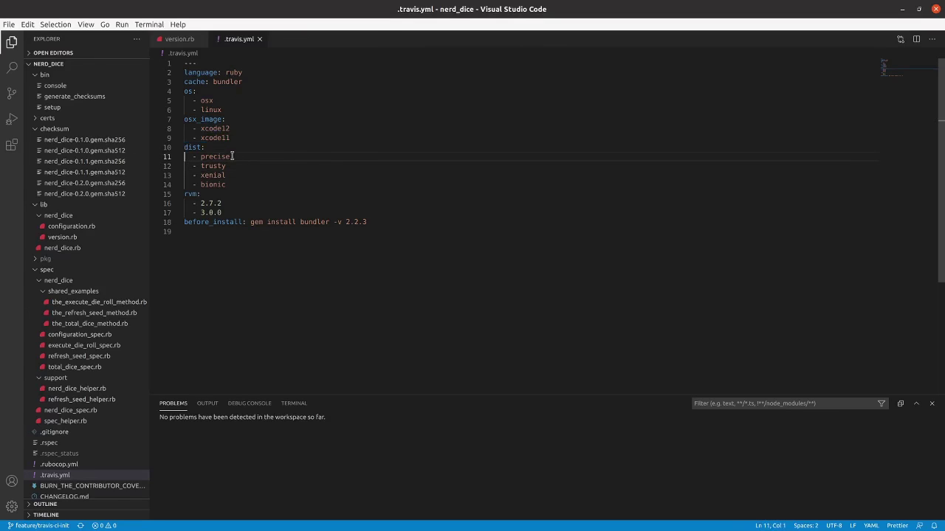
{"action": "key", "text": "shift+Down"}
{"action": "key", "text": "shift+Down"}
{"action": "key", "text": "shift+Down"}
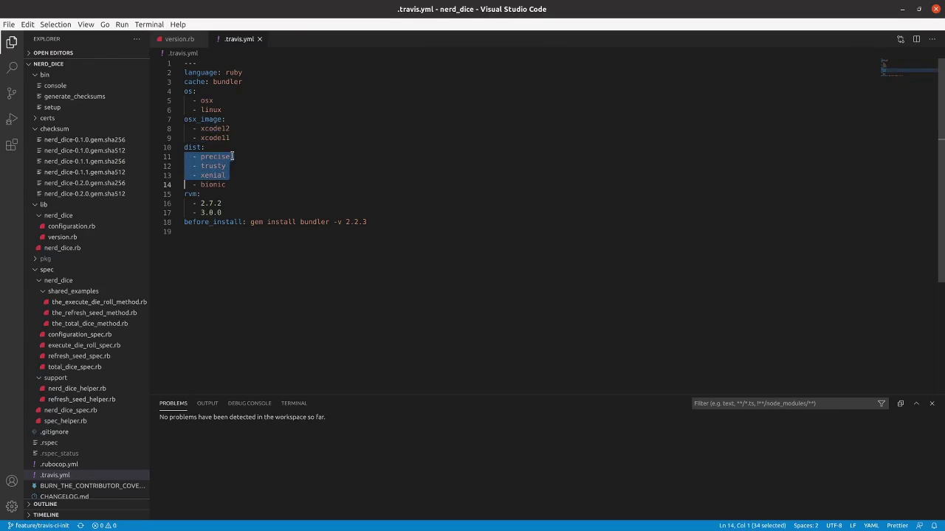
{"action": "key", "text": "BackSpace"}
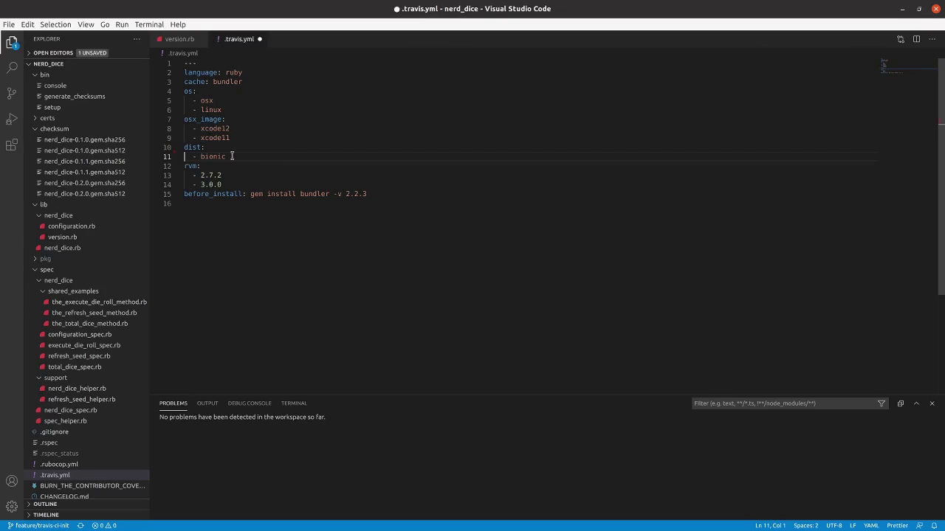
{"action": "key", "text": "ctrl+s"}
- Delete the xcode11 entry from the osx_image list in .travis.yml and save the file
{"action": "key", "text": "Up"}
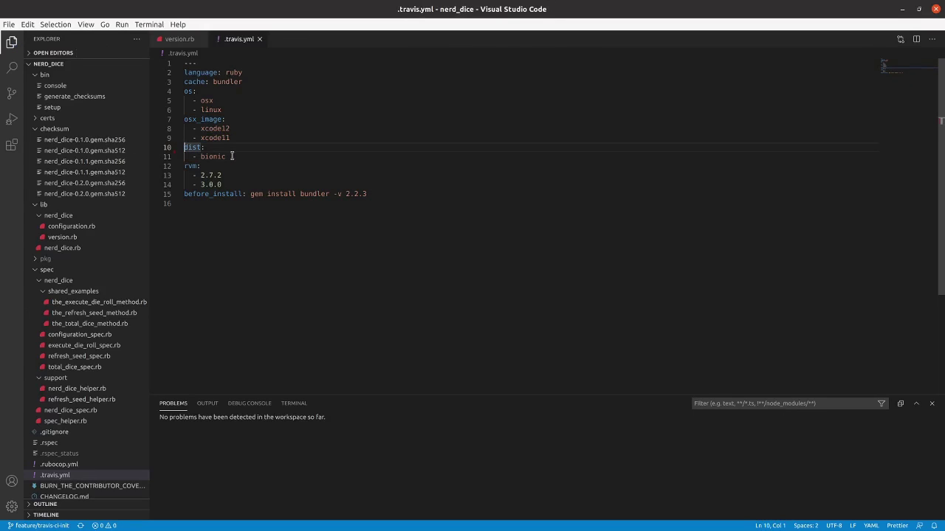
{"action": "key", "text": "Up"}
{"action": "key", "text": "shift+Down"}
{"action": "key", "text": "BackSpace"}
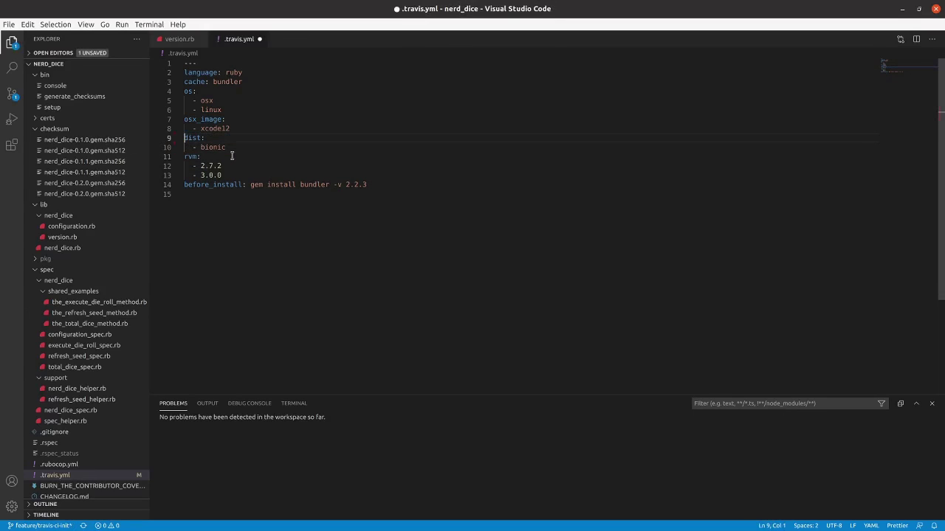
{"action": "key", "text": "ctrl+s"}
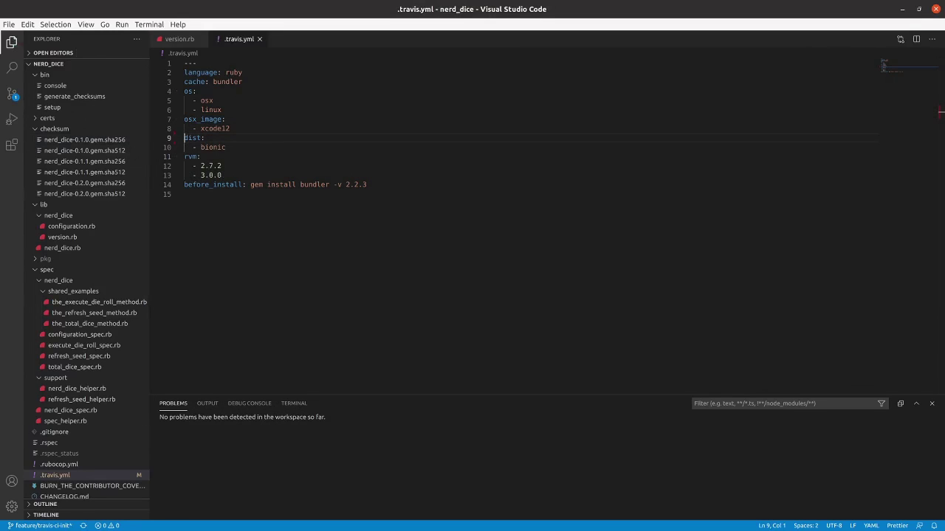
- Switch to the Terminal, check the repository with git status and stage all changes with git add
{"action": "key", "text": "alt+Tab"}
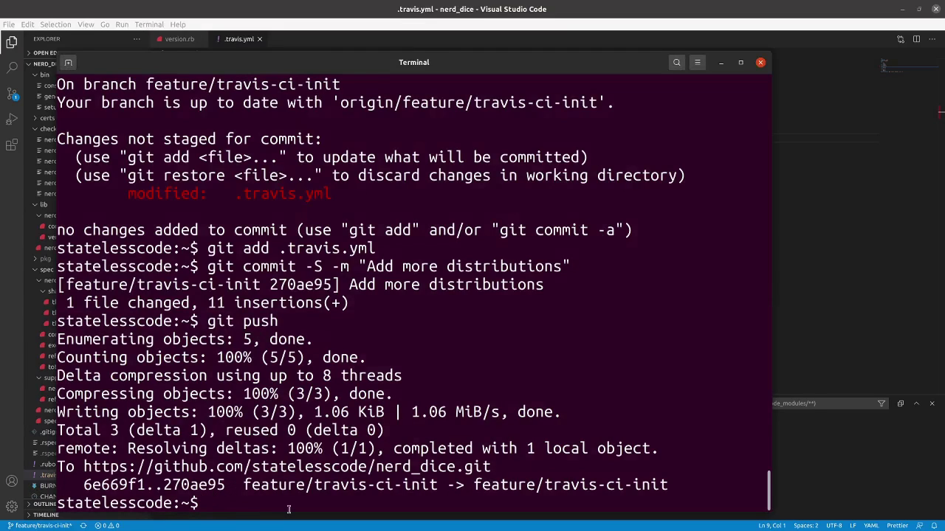
{"action": "type", "text": "git status"}
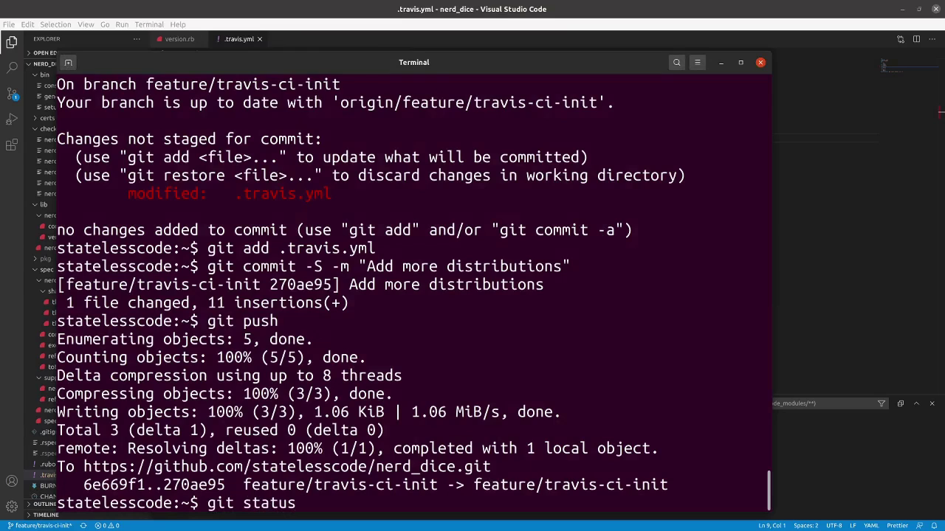
{"action": "key", "text": "Return"}
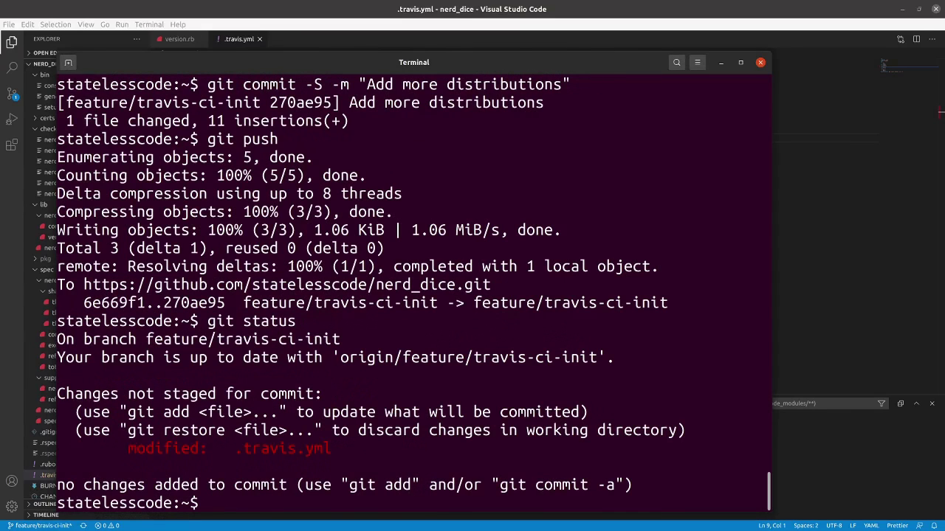
{"action": "type", "text": "git add"}
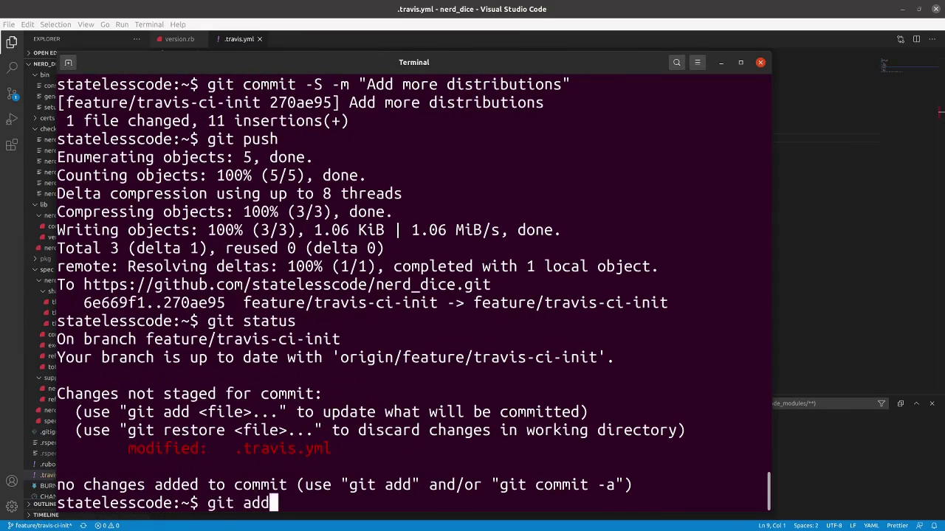
{"action": "type", "text": " ."}
{"action": "key", "text": "Return"}
- Create a signed commit with the message "Change build parameters" and push it to the remote feature branch
{"action": "type", "text": "git comm"}
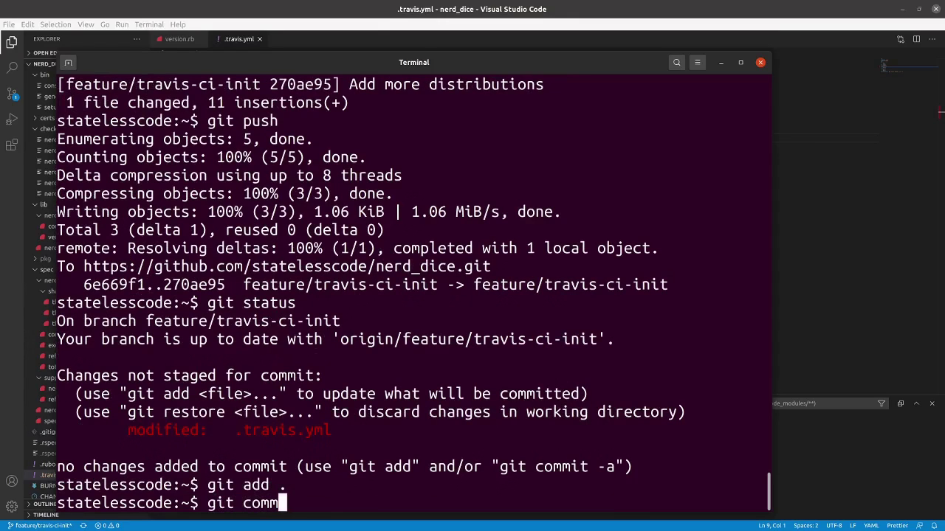
{"action": "type", "text": "it -S -m "}
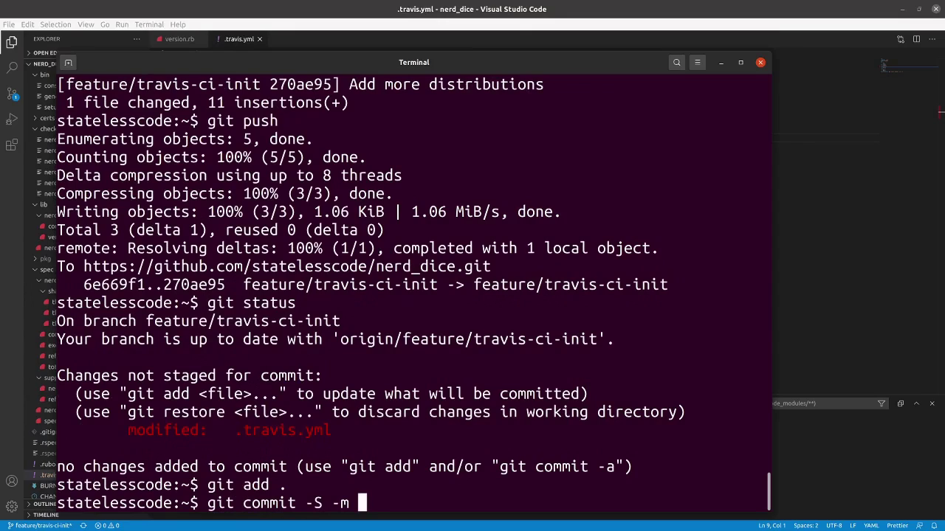
{"action": "type", "text": "\"Change build"}
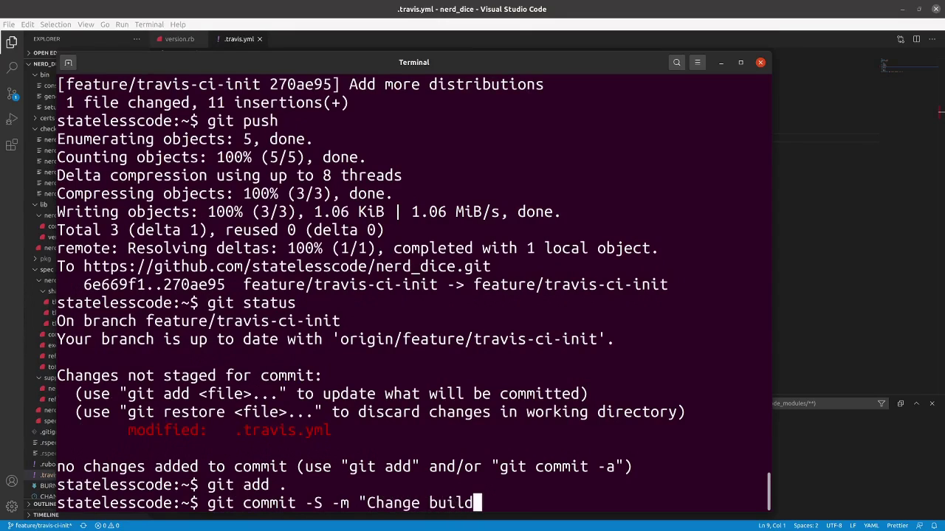
{"action": "type", "text": " parameters"}
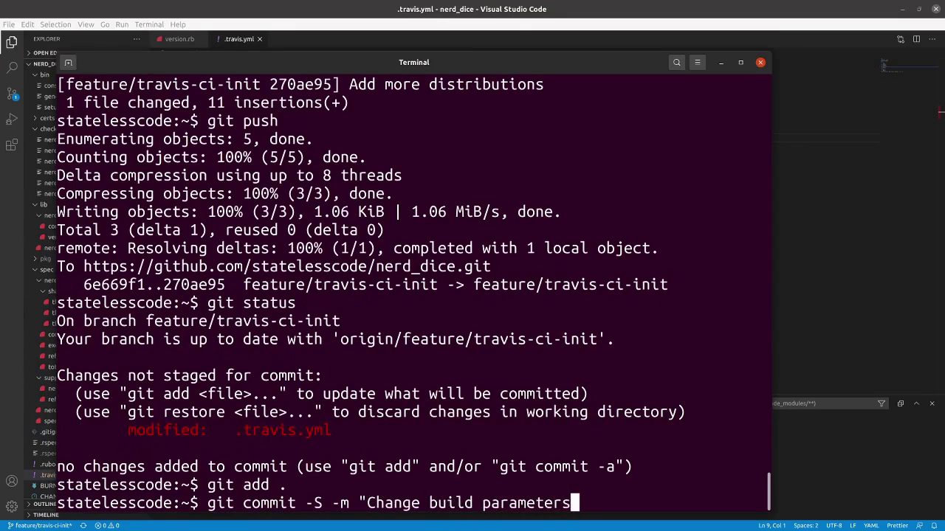
{"action": "type", "text": "\""}
{"action": "key", "text": "Return"}
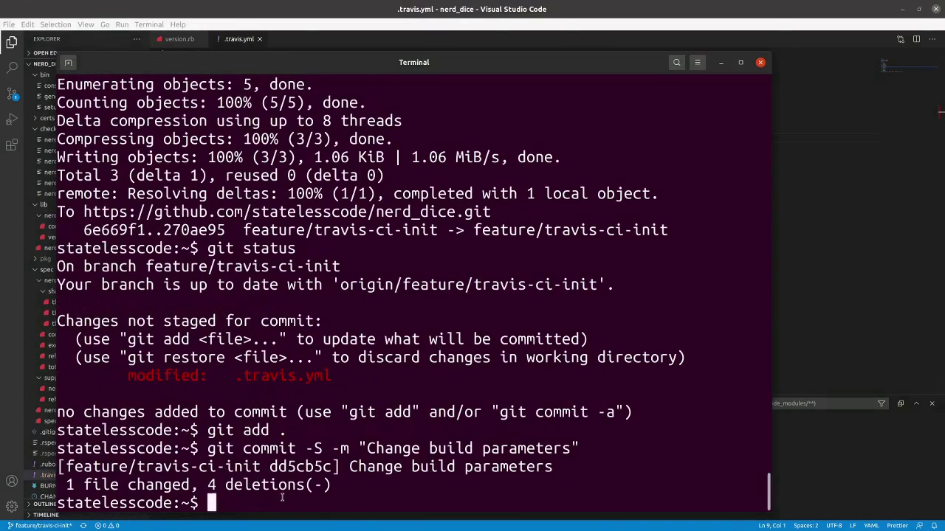
{"action": "type", "text": "git push"}
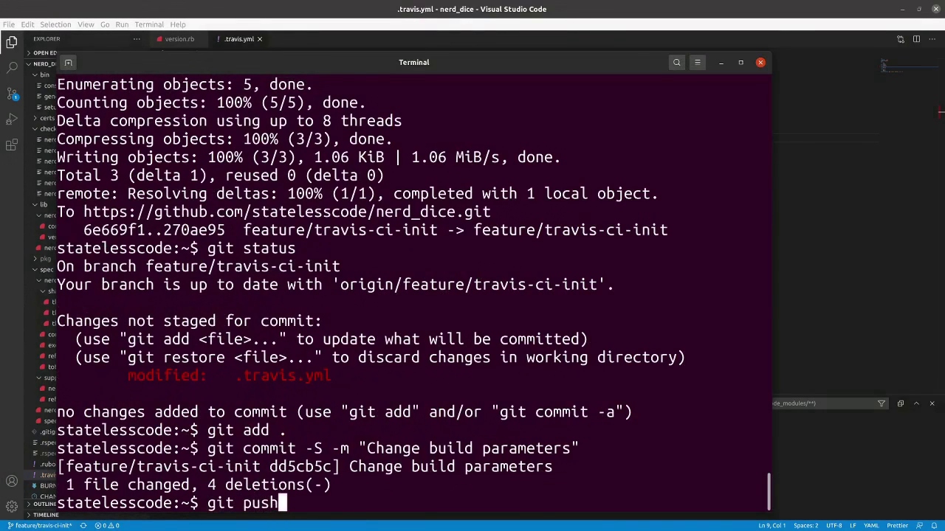
{"action": "key", "text": "Return"}
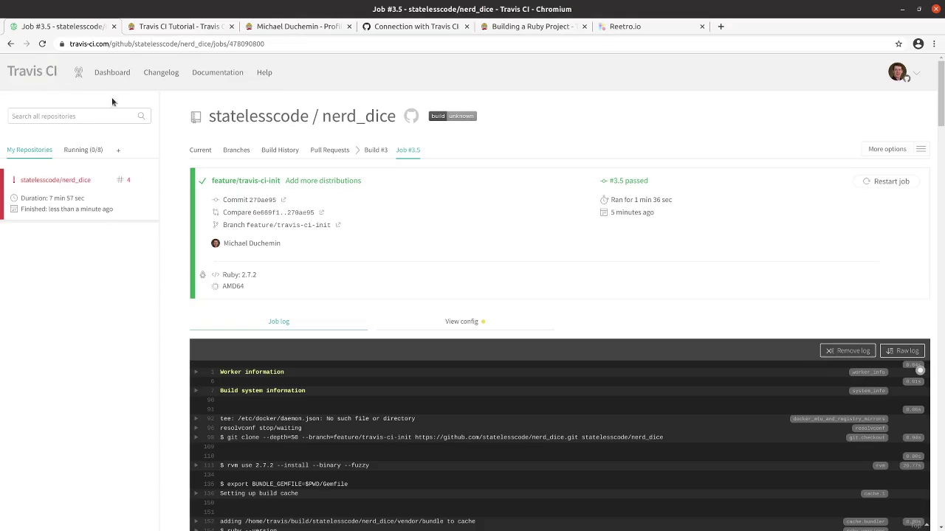
- In Chromium, open the statelesscode account on Travis CI and view the current build of its nerd_dice repository
{"action": "left_click", "coordinate": [247, 117]}
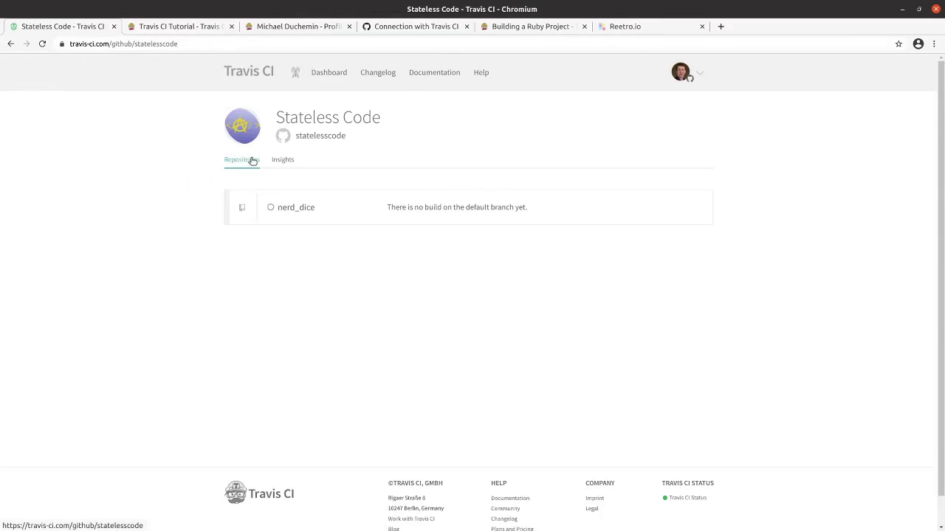
{"action": "left_click", "coordinate": [296, 209]}
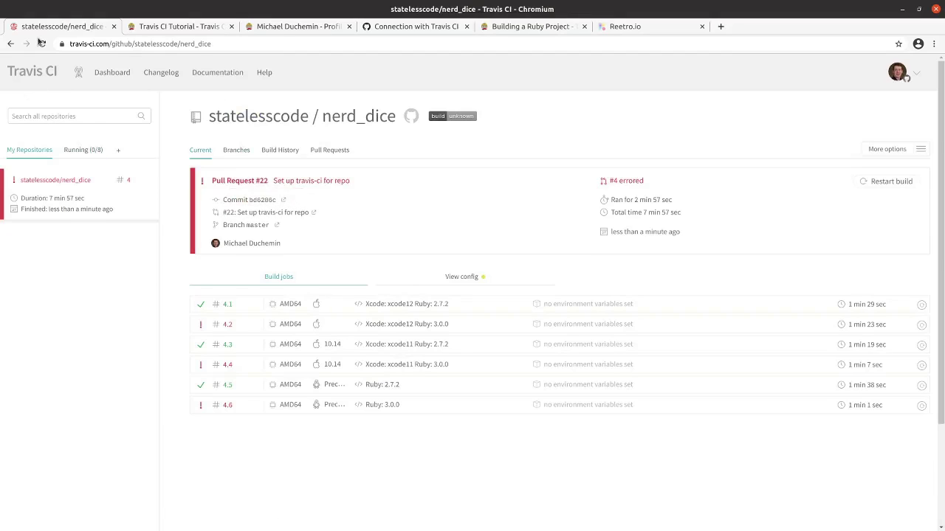
- Go to github.com, open the statelesscode/nerd_dice repository, view its pull requests and open the NerdDice Backlog project board
{"action": "left_click", "coordinate": [97, 46]}
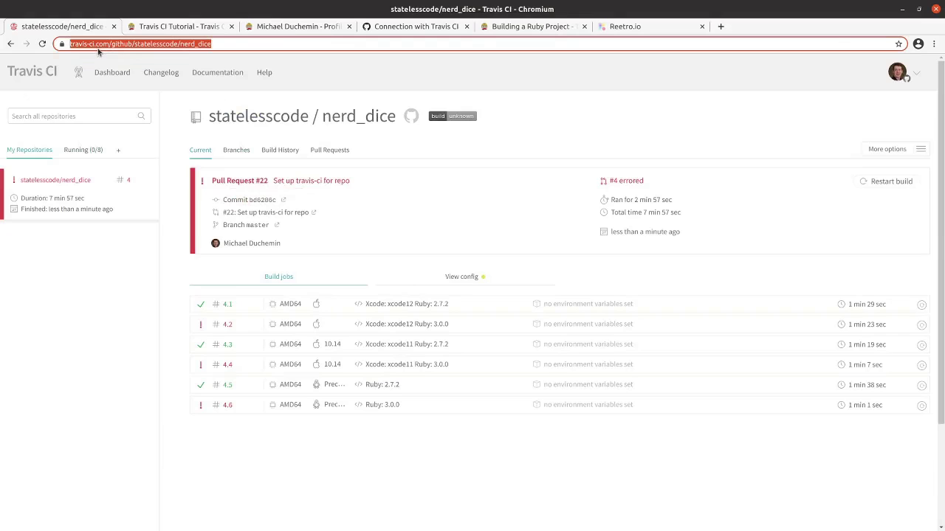
{"action": "type", "text": "github.com"}
{"action": "key", "text": "Return"}
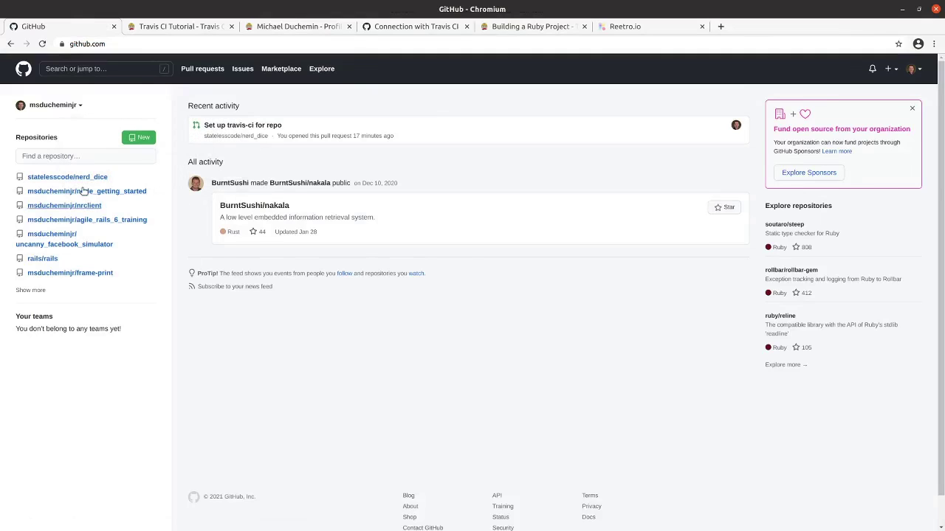
{"action": "left_click", "coordinate": [84, 182]}
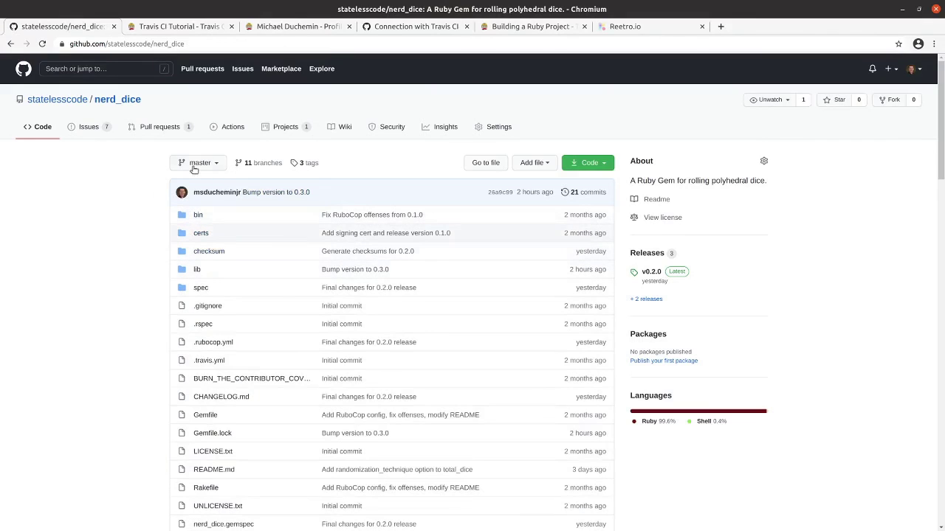
{"action": "left_click", "coordinate": [147, 125]}
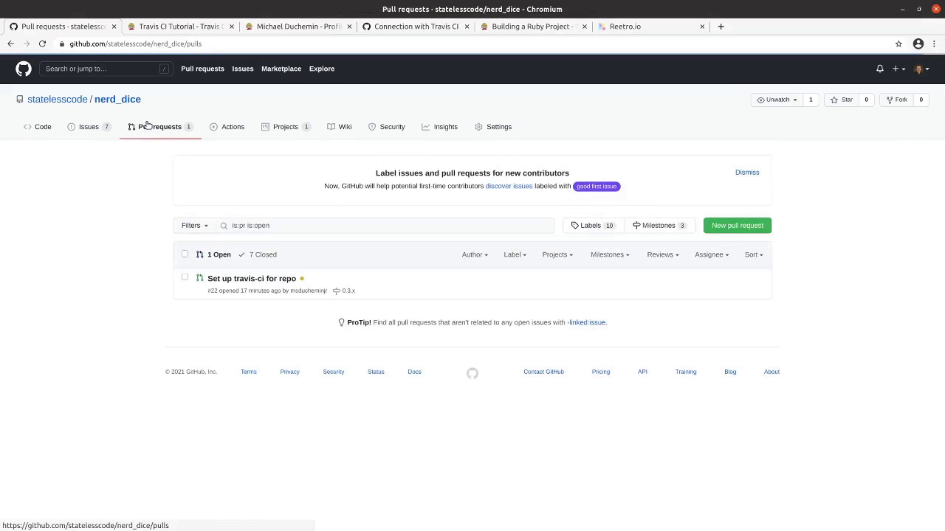
{"action": "left_click", "coordinate": [294, 130]}
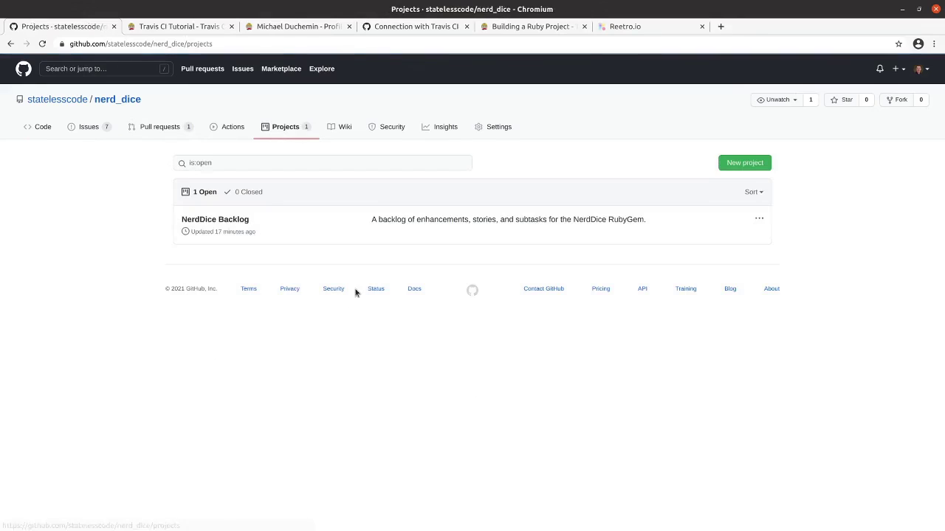
{"action": "left_click", "coordinate": [237, 221]}
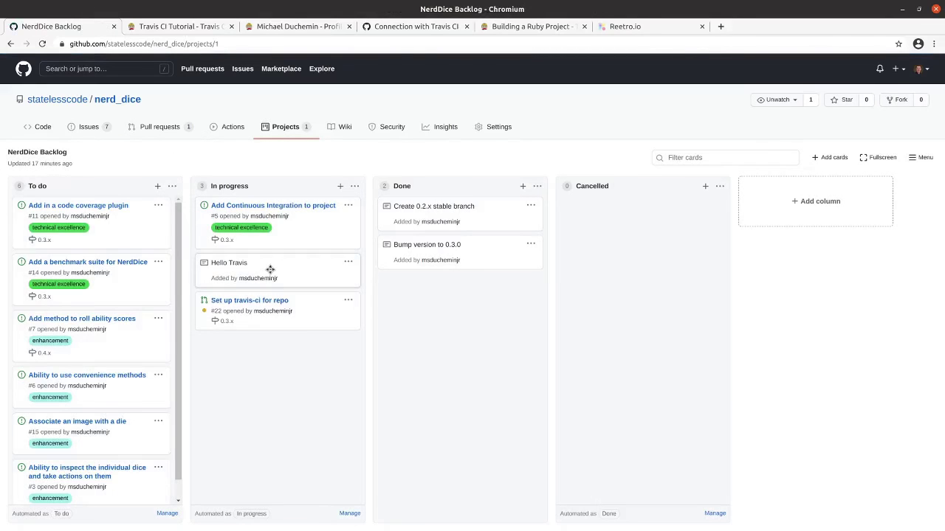
- Move the "Hello Travis" card from the In progress column to the end of the Done column
{"action": "left_click", "coordinate": [272, 263]}
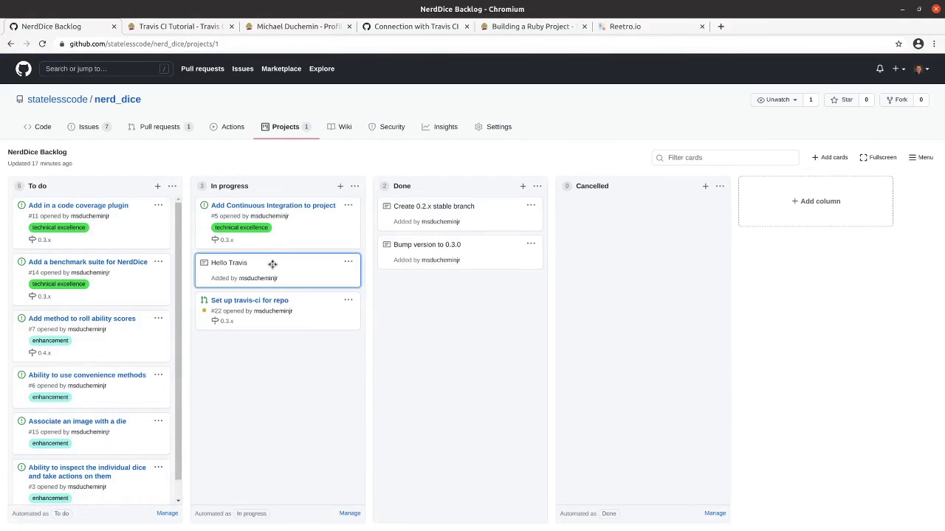
{"action": "left_click_drag", "start_coordinate": [273, 264], "coordinate": [468, 289]}
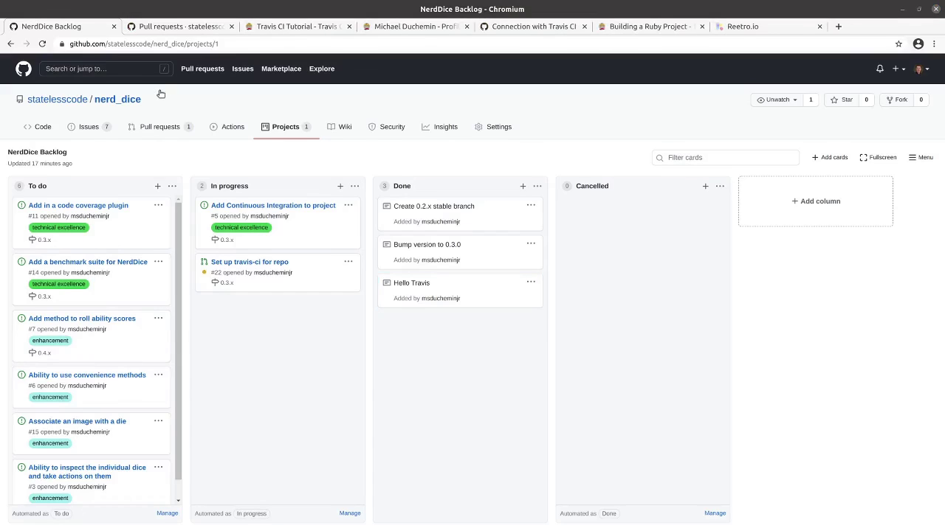
- Open the "Set up travis-ci for repo" pull request and examine its checks, including the details of the Travis CI - Branch check
{"action": "left_click", "coordinate": [198, 29]}
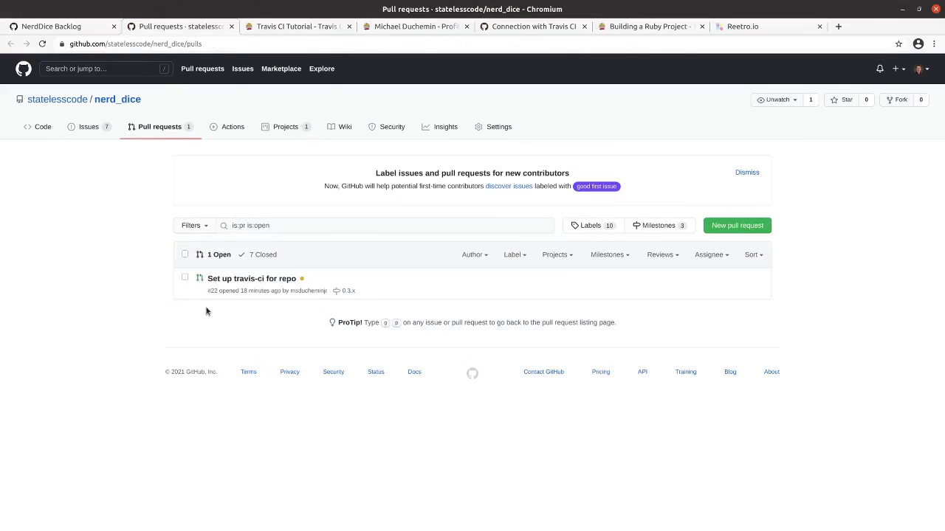
{"action": "left_click", "coordinate": [255, 279]}
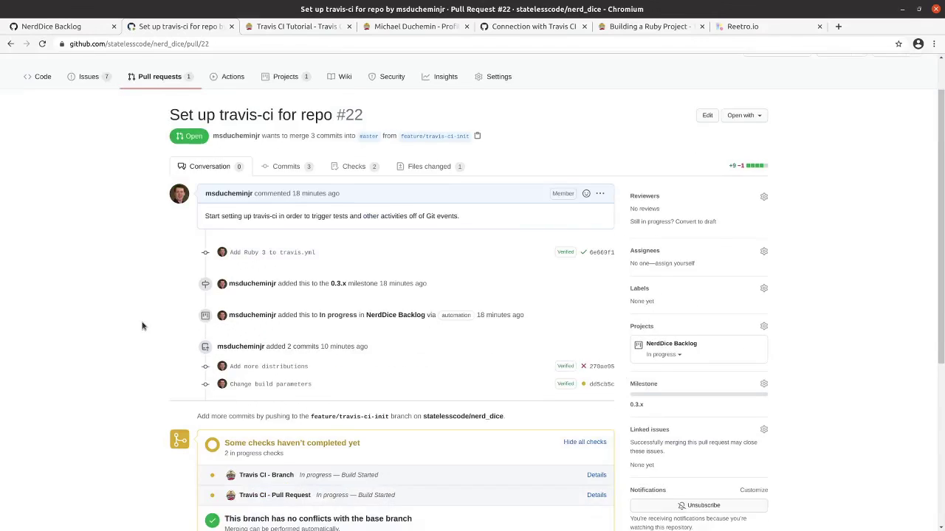
{"action": "scroll", "coordinate": [139, 314], "scroll_direction": "down", "scroll_amount": 3}
{"action": "scroll", "coordinate": [137, 311], "scroll_direction": "down", "scroll_amount": 2}
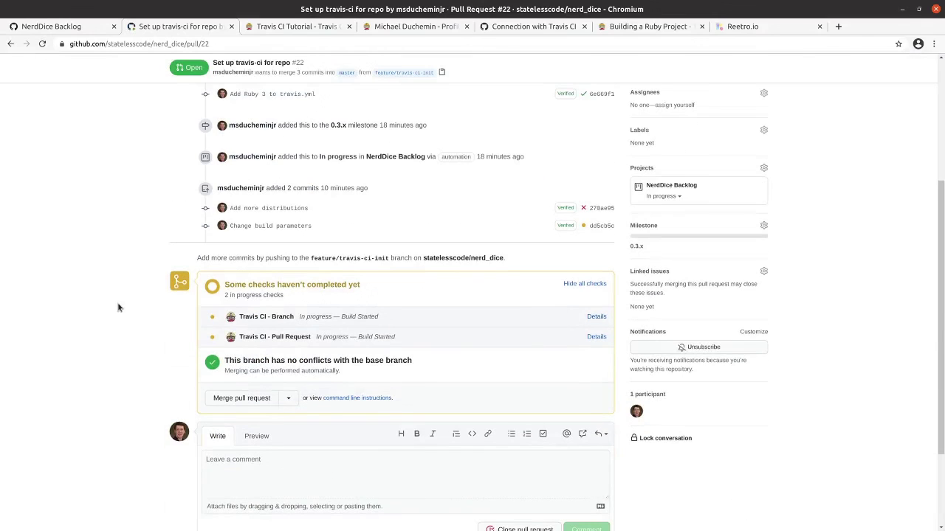
{"action": "scroll", "coordinate": [120, 310], "scroll_direction": "down", "scroll_amount": 1}
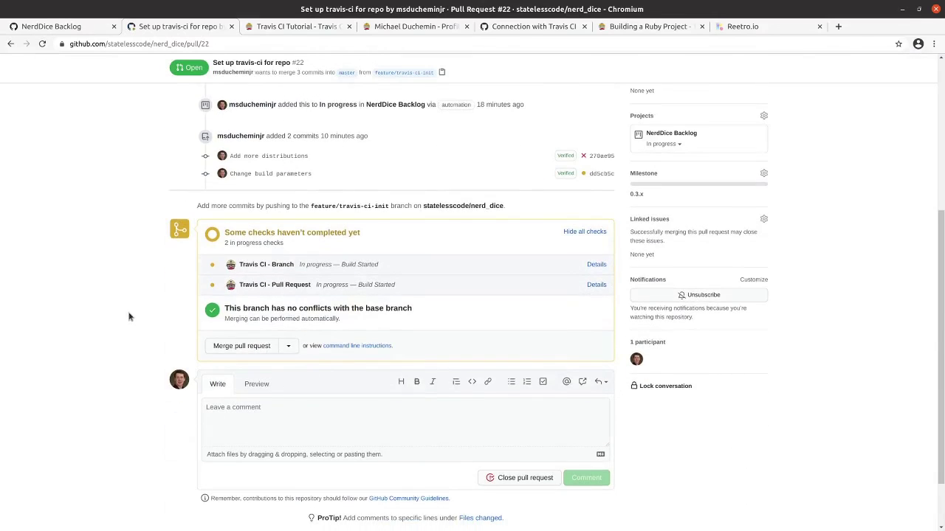
{"action": "scroll", "coordinate": [129, 317], "scroll_direction": "down", "scroll_amount": 1}
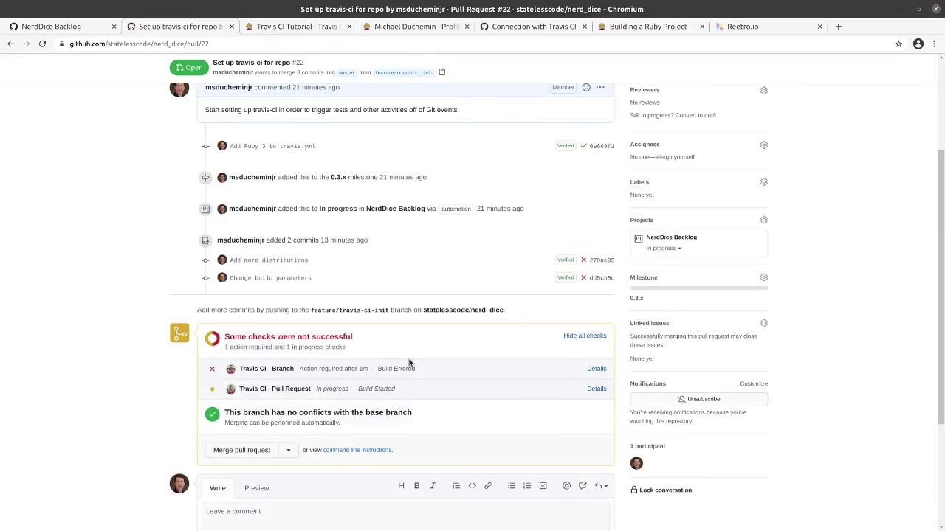
{"action": "left_click", "coordinate": [596, 370]}
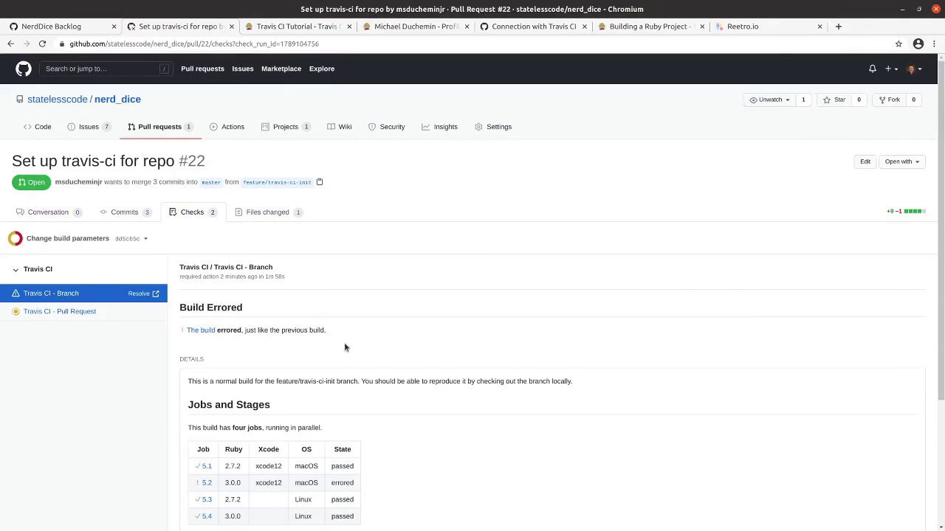
{"action": "scroll", "coordinate": [347, 349], "scroll_direction": "down", "scroll_amount": 3}
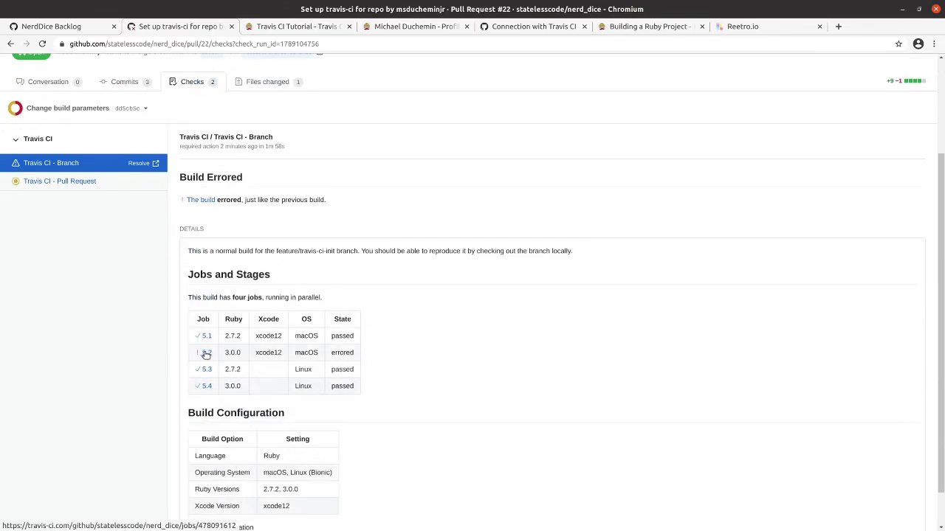
- Open job 5.2 (macOS, xcode12, Ruby 3.0.0) on Travis CI and read its job log to the end for the error
{"action": "left_click", "coordinate": [206, 355]}
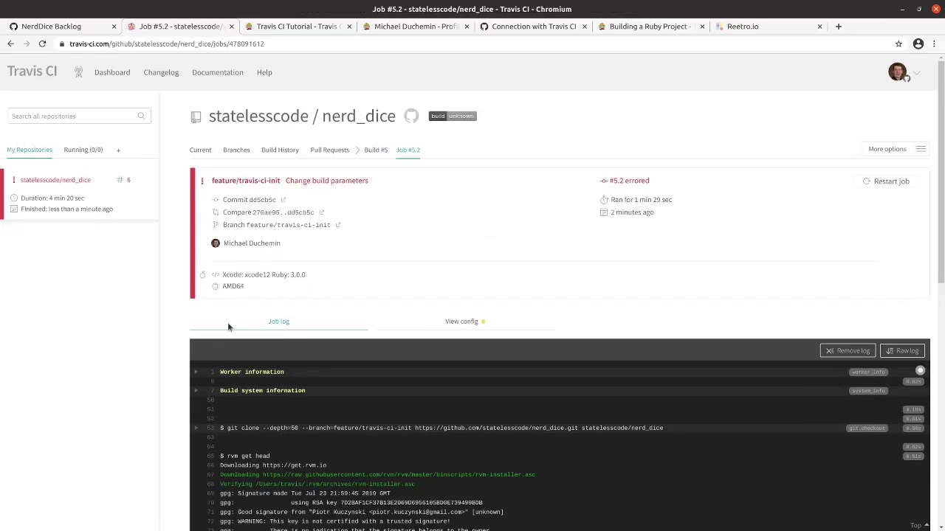
{"action": "scroll", "coordinate": [332, 373], "scroll_direction": "down", "scroll_amount": 2}
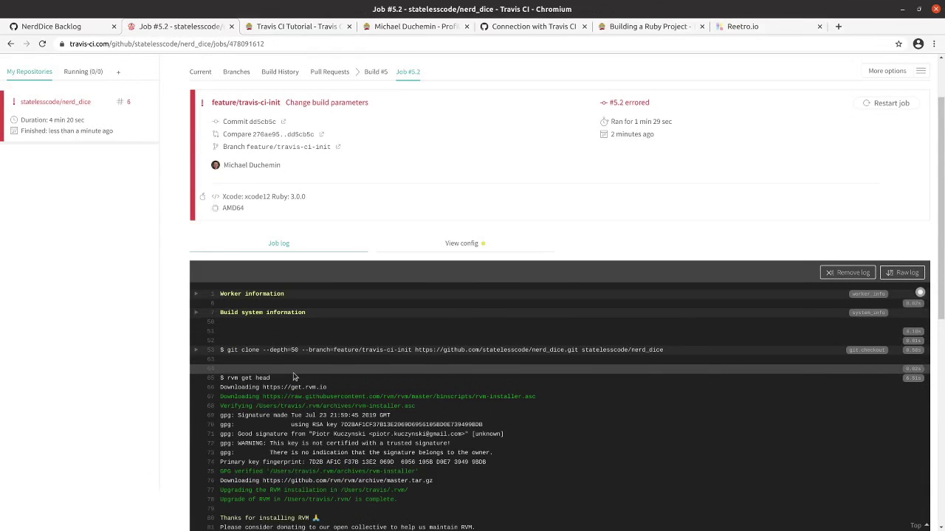
{"action": "scroll", "coordinate": [371, 372], "scroll_direction": "down", "scroll_amount": 1}
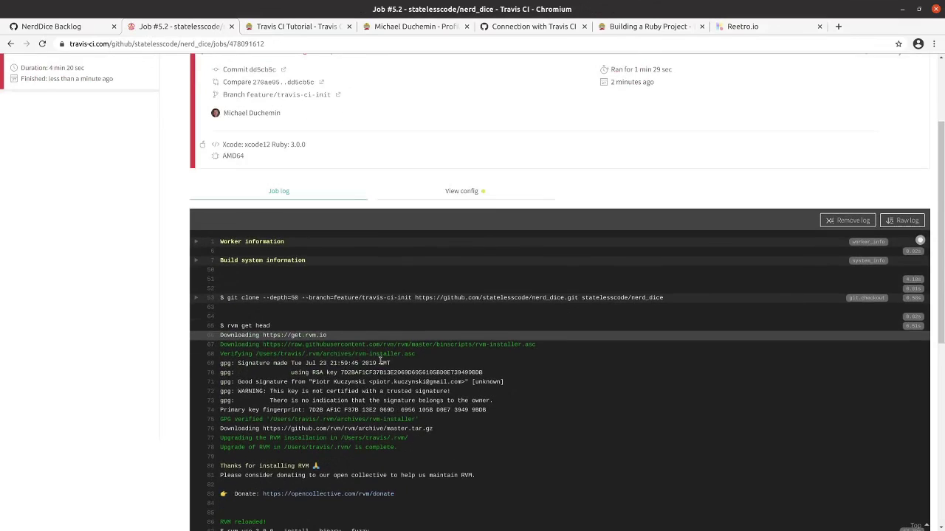
{"action": "scroll", "coordinate": [381, 361], "scroll_direction": "down", "scroll_amount": 1}
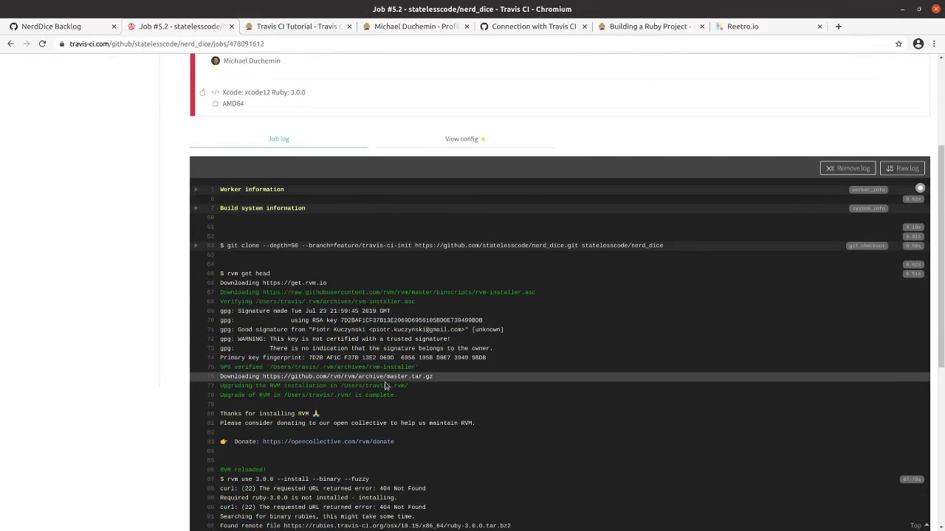
{"action": "scroll", "coordinate": [387, 385], "scroll_direction": "down", "scroll_amount": 1}
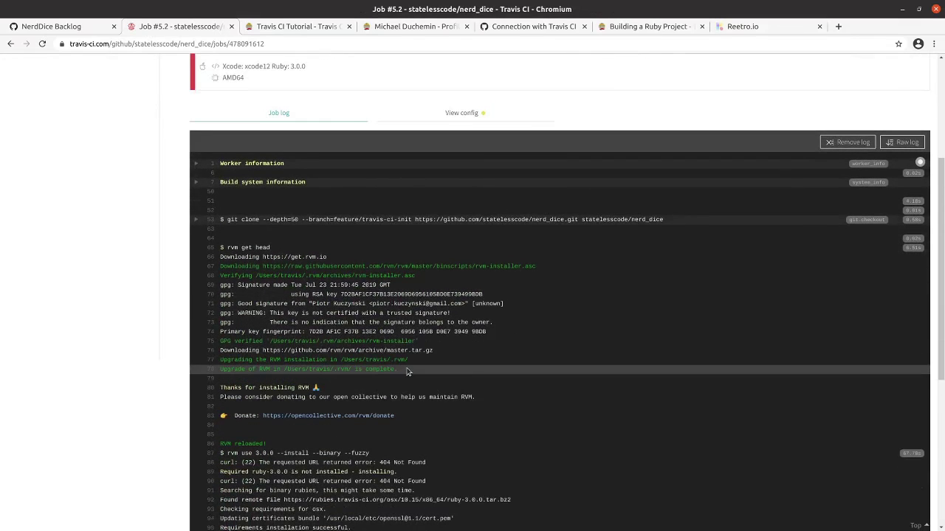
{"action": "scroll", "coordinate": [408, 372], "scroll_direction": "down", "scroll_amount": 1}
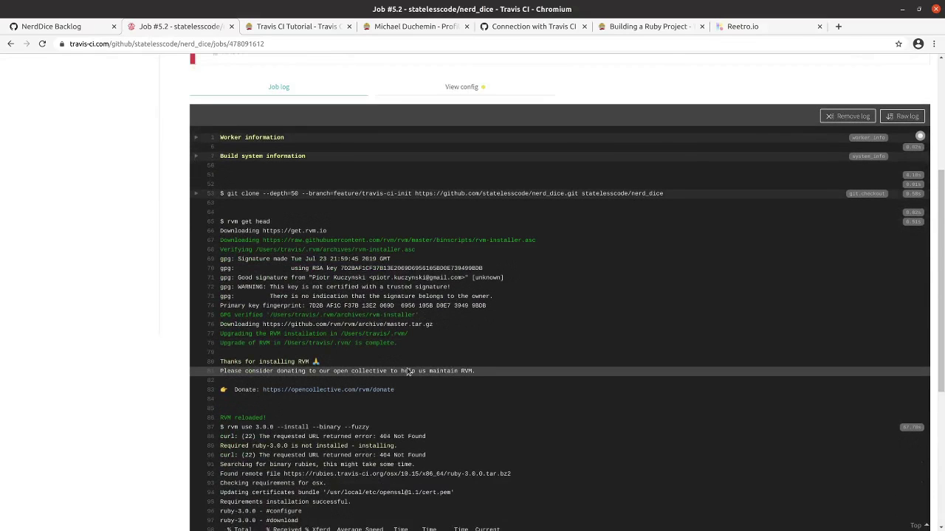
{"action": "scroll", "coordinate": [408, 371], "scroll_direction": "down", "scroll_amount": 2}
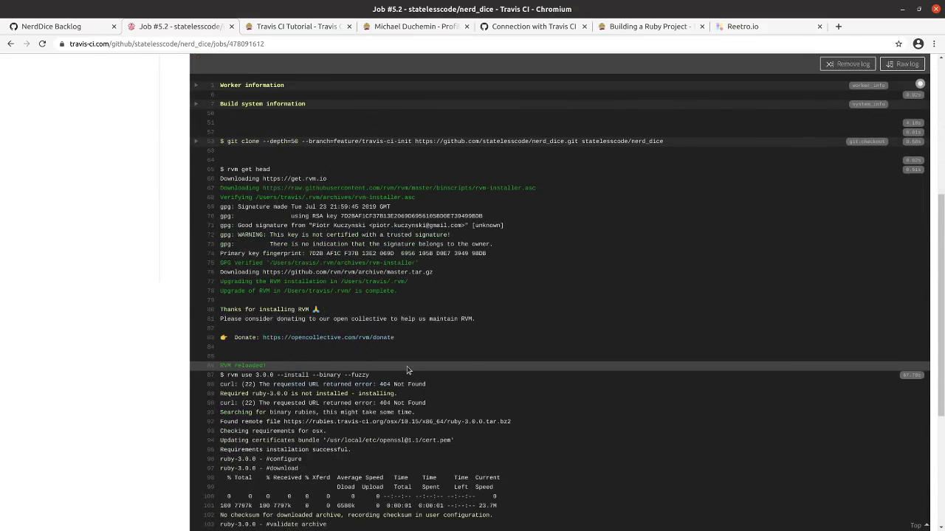
{"action": "scroll", "coordinate": [407, 370], "scroll_direction": "down", "scroll_amount": 1}
{"action": "scroll", "coordinate": [407, 367], "scroll_direction": "down", "scroll_amount": 1}
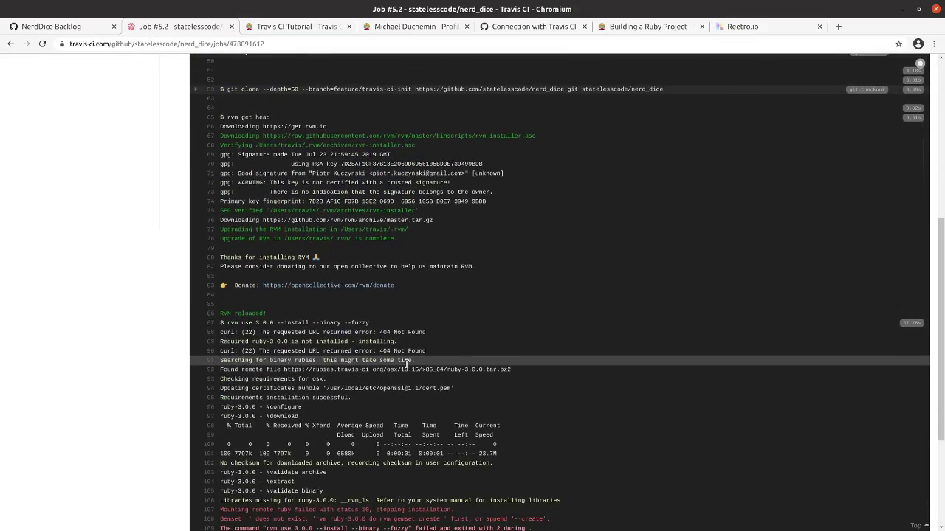
{"action": "scroll", "coordinate": [406, 361], "scroll_direction": "down", "scroll_amount": 3}
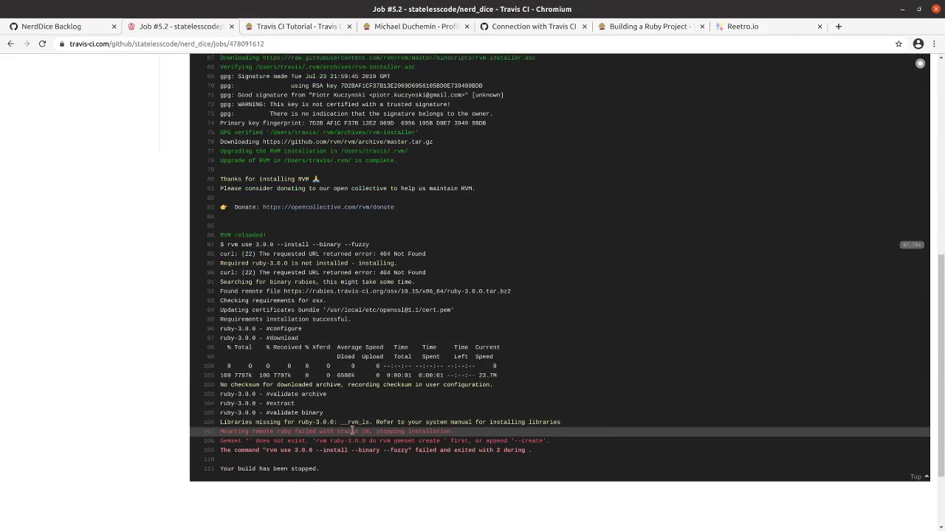
{"action": "scroll", "coordinate": [354, 432], "scroll_direction": "down", "scroll_amount": 4}
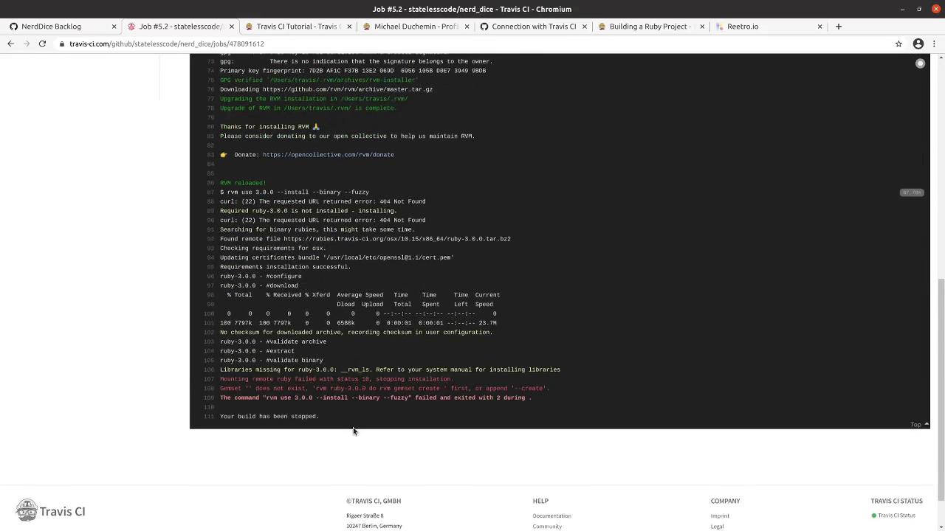
- Restart job 5.2 of the feature/travis-ci-init build
{"action": "scroll", "coordinate": [359, 418], "scroll_direction": "up", "scroll_amount": 3}
{"action": "scroll", "coordinate": [360, 418], "scroll_direction": "up", "scroll_amount": 15}
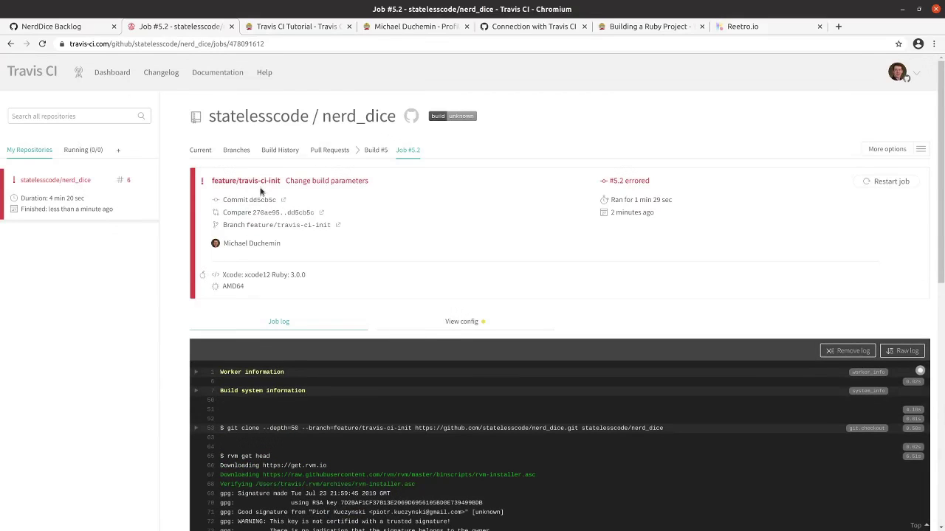
{"action": "left_click", "coordinate": [874, 185]}
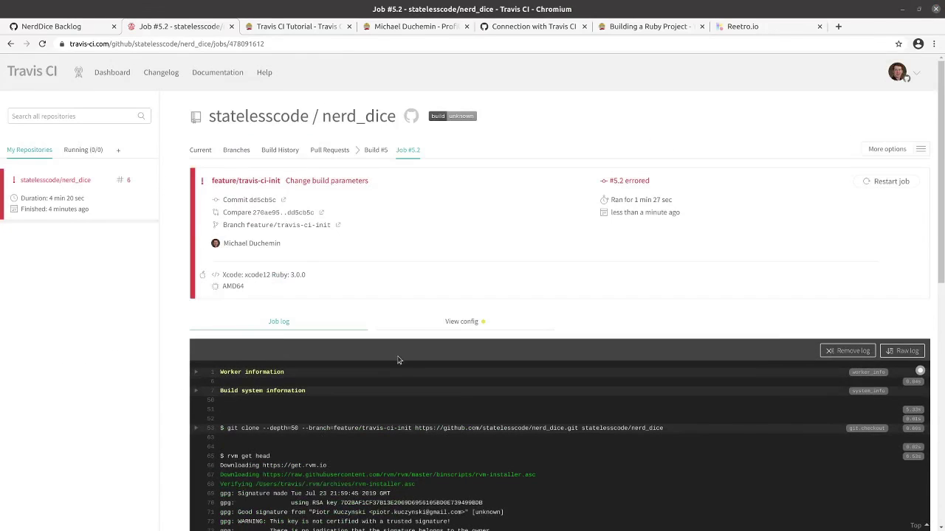
- View the status image settings of the nerd_dice build badge and close them again
{"action": "left_click", "coordinate": [462, 117]}
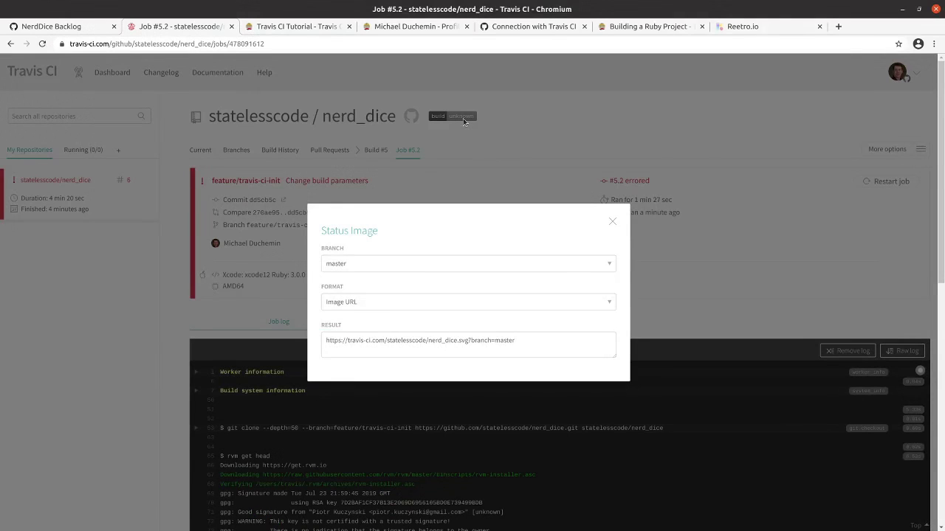
{"action": "left_click", "coordinate": [612, 223]}
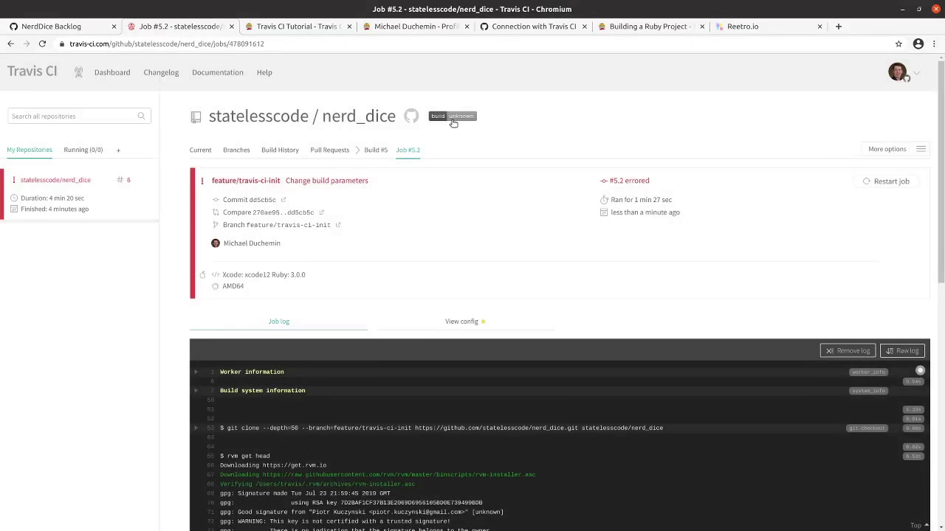
- Return to the NerdDice Backlog board and add the note "Add build badge to README" to the To do column
{"action": "left_click", "coordinate": [59, 28]}
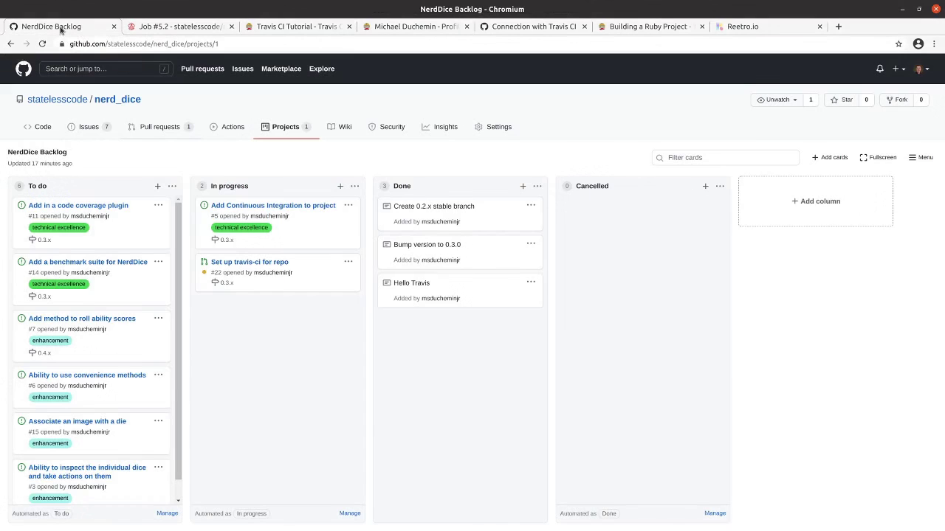
{"action": "left_click", "coordinate": [157, 186]}
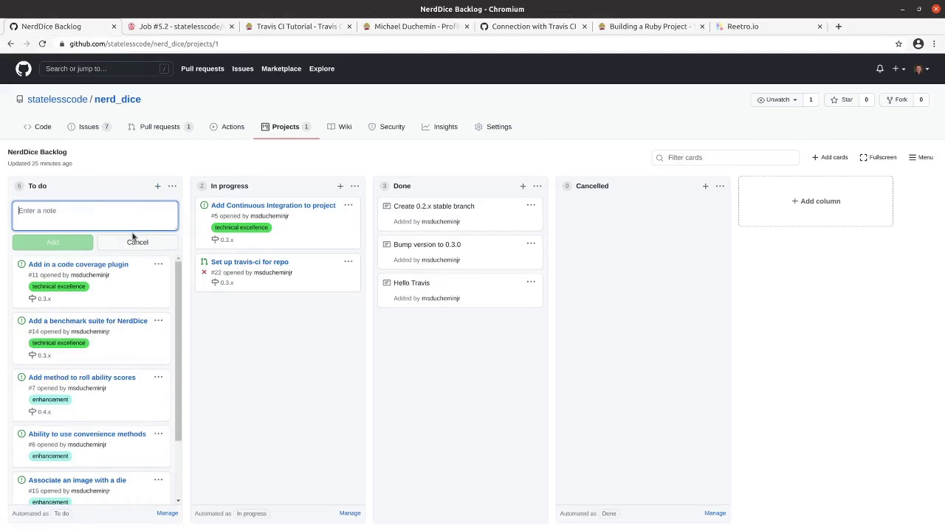
{"action": "type", "text": "Add bui"}
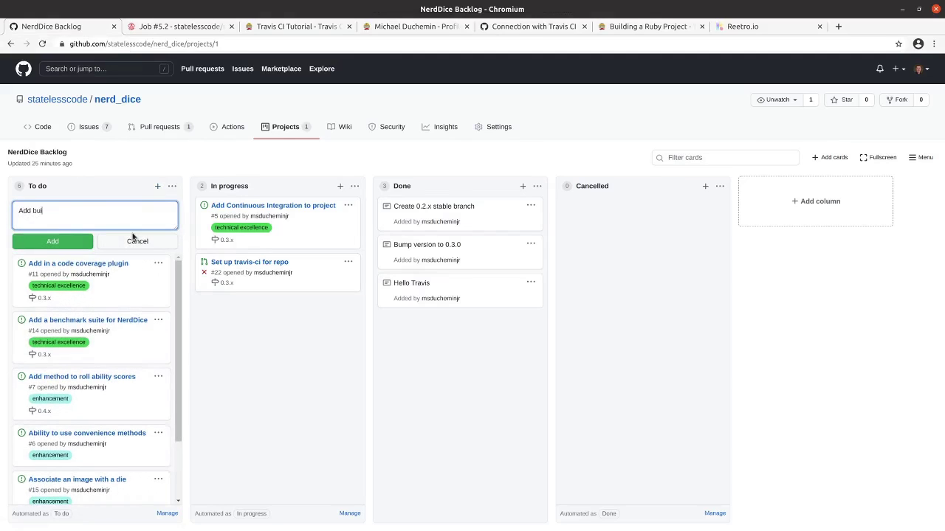
{"action": "type", "text": "ld badge to README"}
{"action": "left_click", "coordinate": [45, 244]}
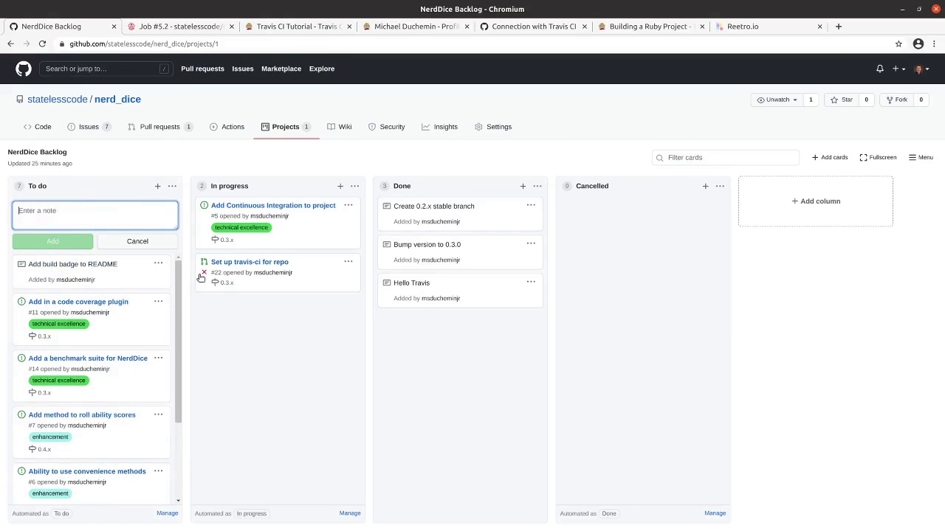